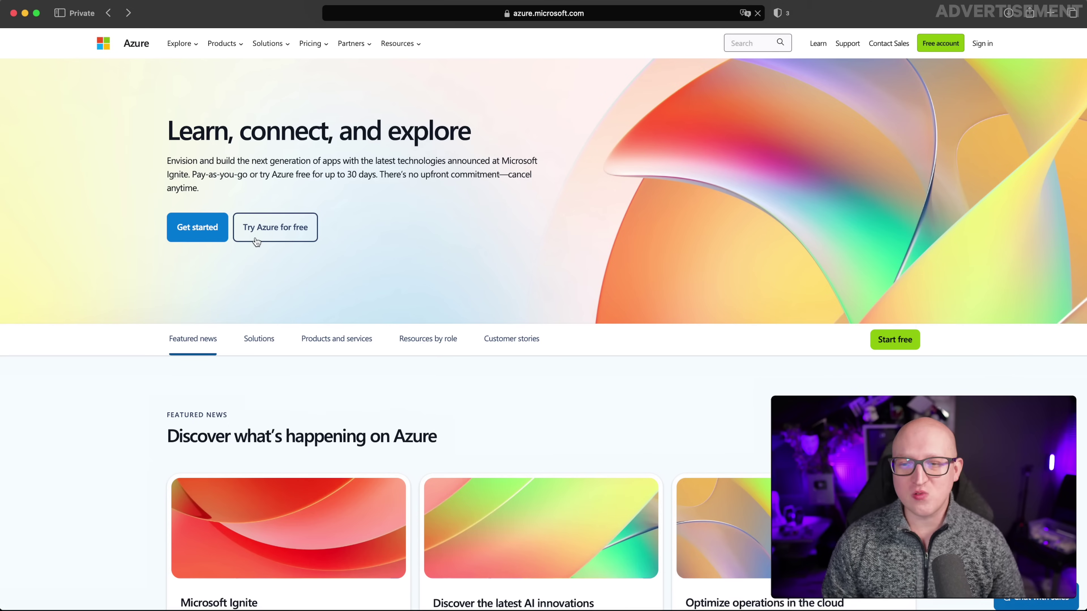
Step: Open the Azure free account offer from the Azure home page and start the free sign-up
{"action": "left_click", "coordinate": [266, 234]}
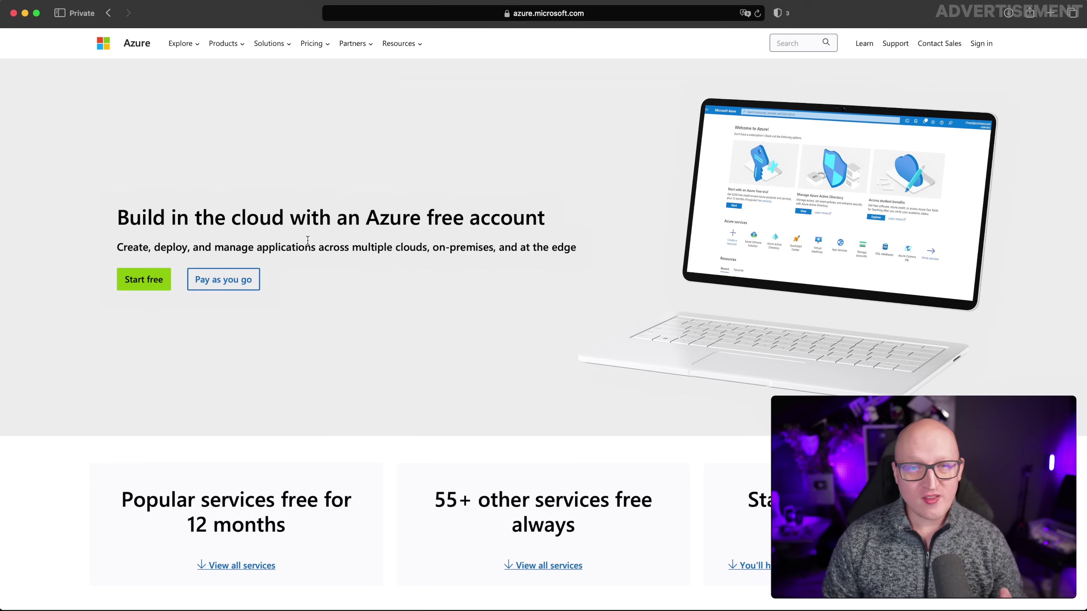
{"action": "scroll", "coordinate": [374, 253], "scroll_direction": "down", "scroll_amount": 4}
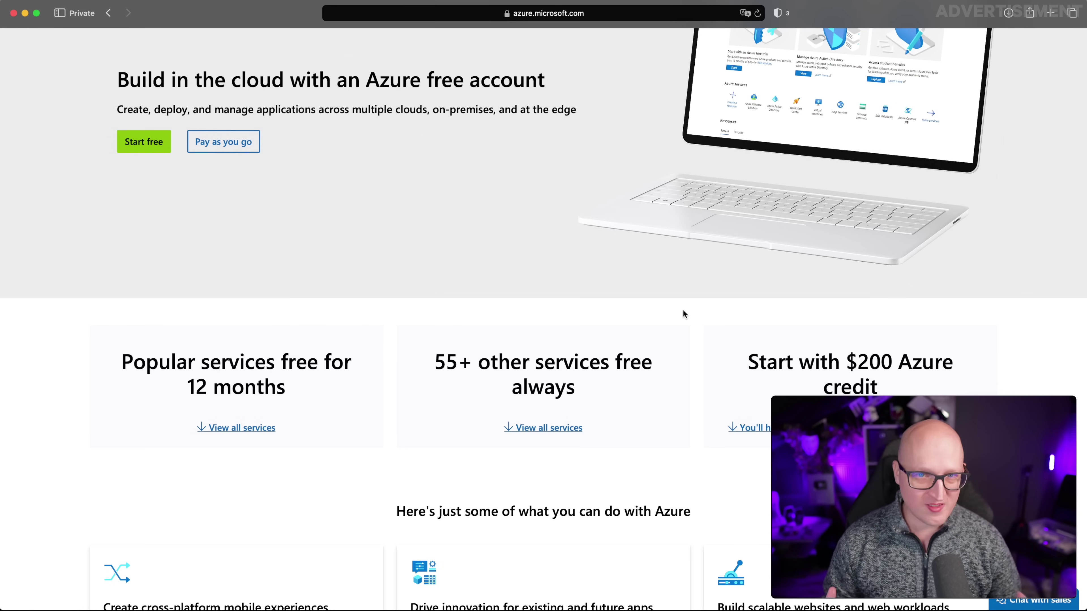
{"action": "scroll", "coordinate": [663, 319], "scroll_direction": "down", "scroll_amount": 2}
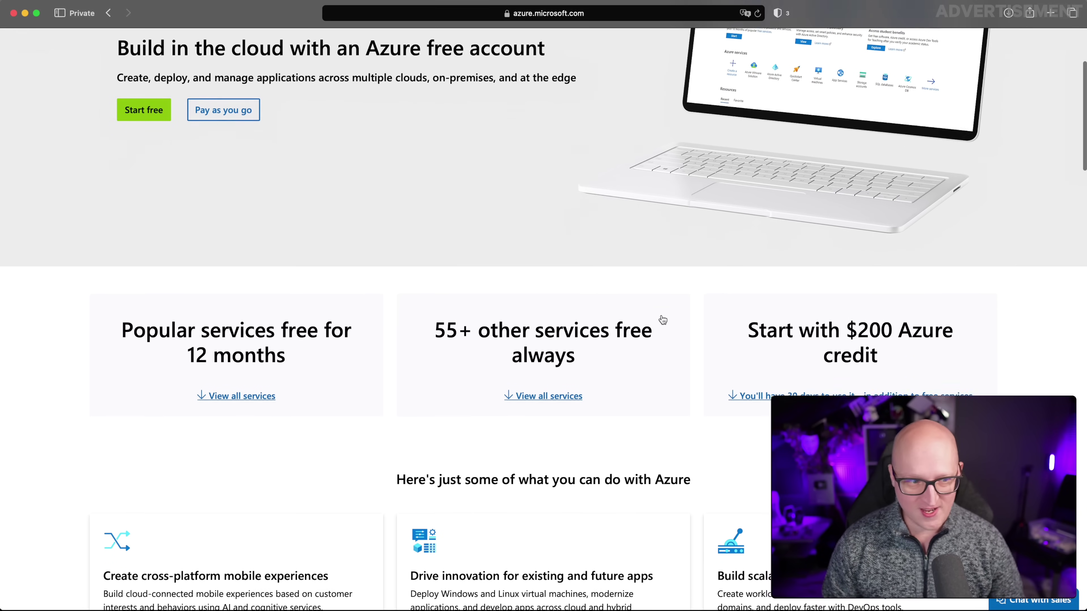
{"action": "left_click", "coordinate": [145, 111]}
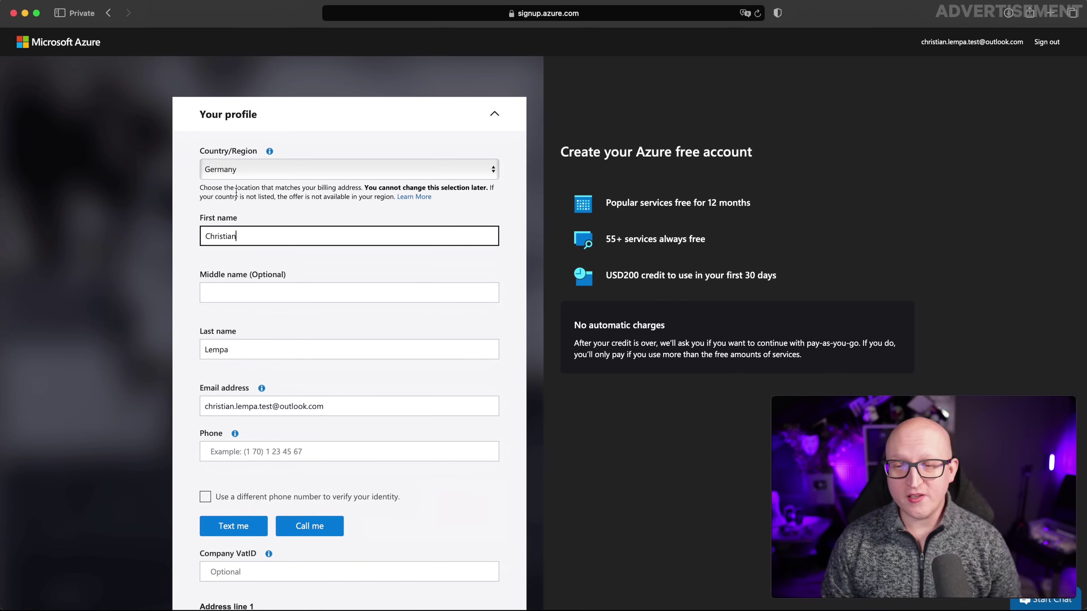
Step: Review the profile, contact and address fields of the free account sign-up form
{"action": "scroll", "coordinate": [242, 166], "scroll_direction": "down", "scroll_amount": 3}
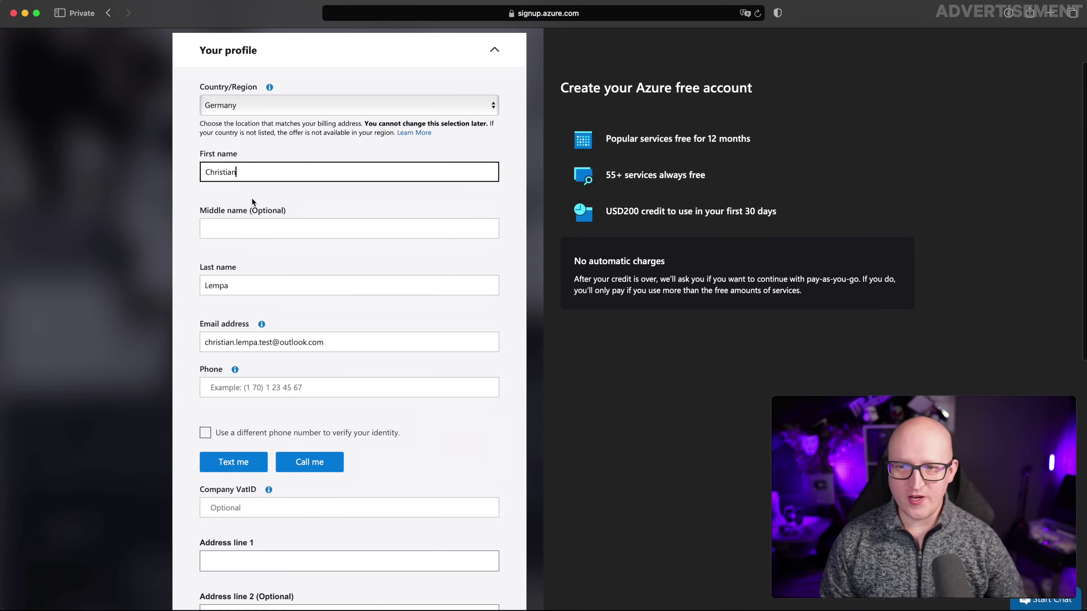
{"action": "scroll", "coordinate": [251, 197], "scroll_direction": "down", "scroll_amount": 3}
{"action": "scroll", "coordinate": [252, 190], "scroll_direction": "down", "scroll_amount": 3}
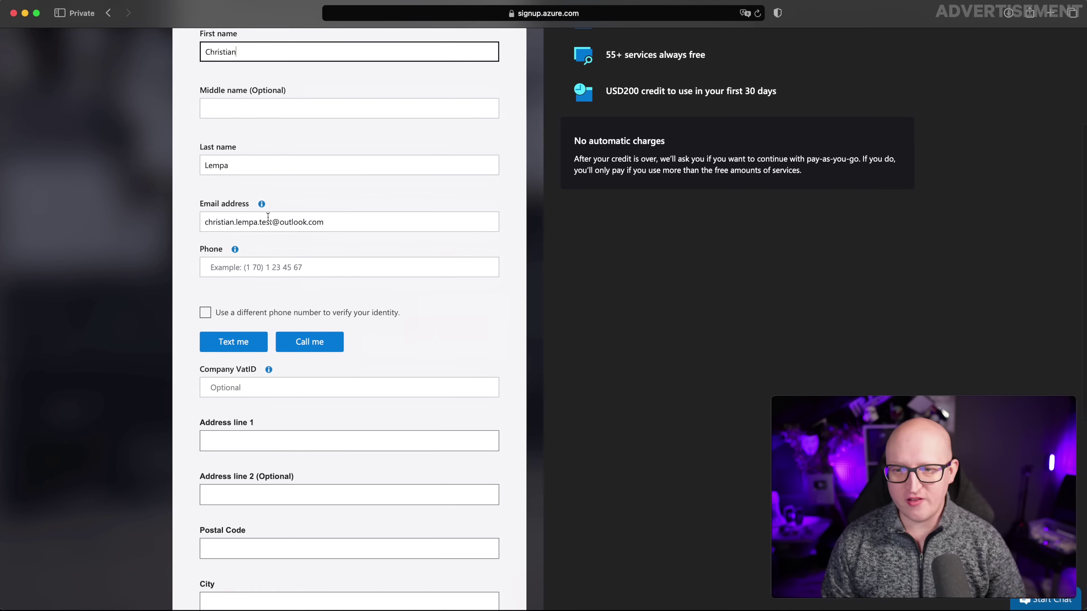
{"action": "scroll", "coordinate": [269, 216], "scroll_direction": "down", "scroll_amount": 2}
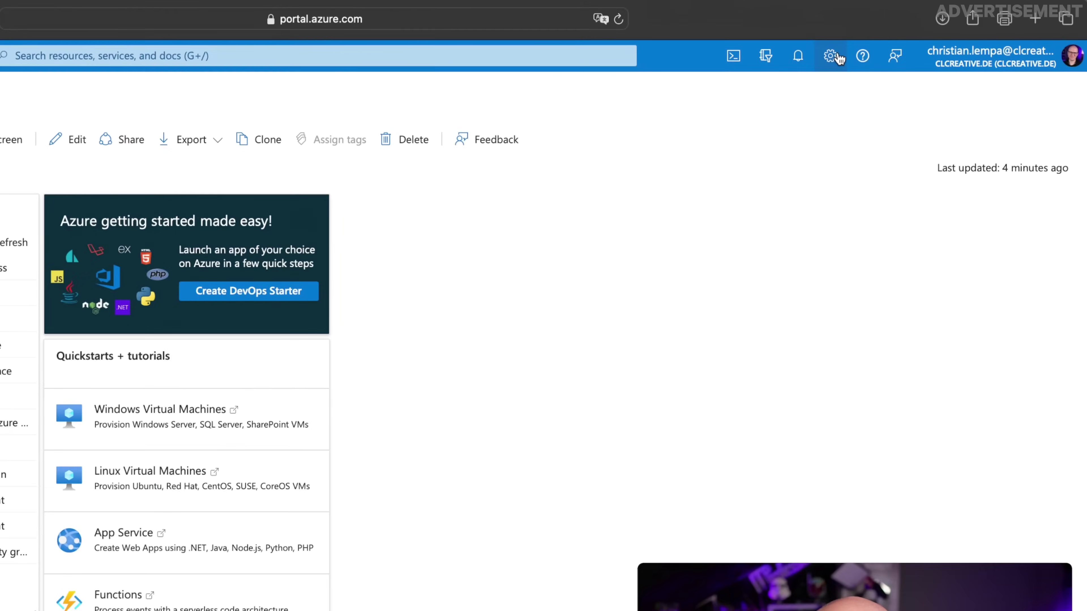
Step: Set the Azure portal's appearance theme to Dark and apply the change
{"action": "left_click", "coordinate": [906, 39]}
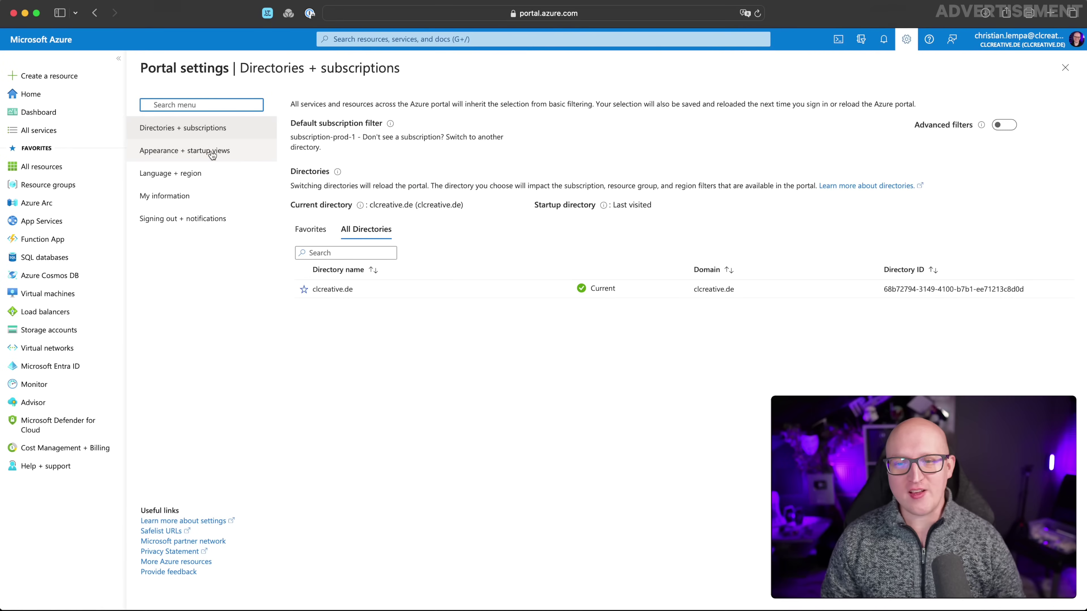
{"action": "left_click", "coordinate": [212, 152]}
{"action": "left_click", "coordinate": [724, 284]}
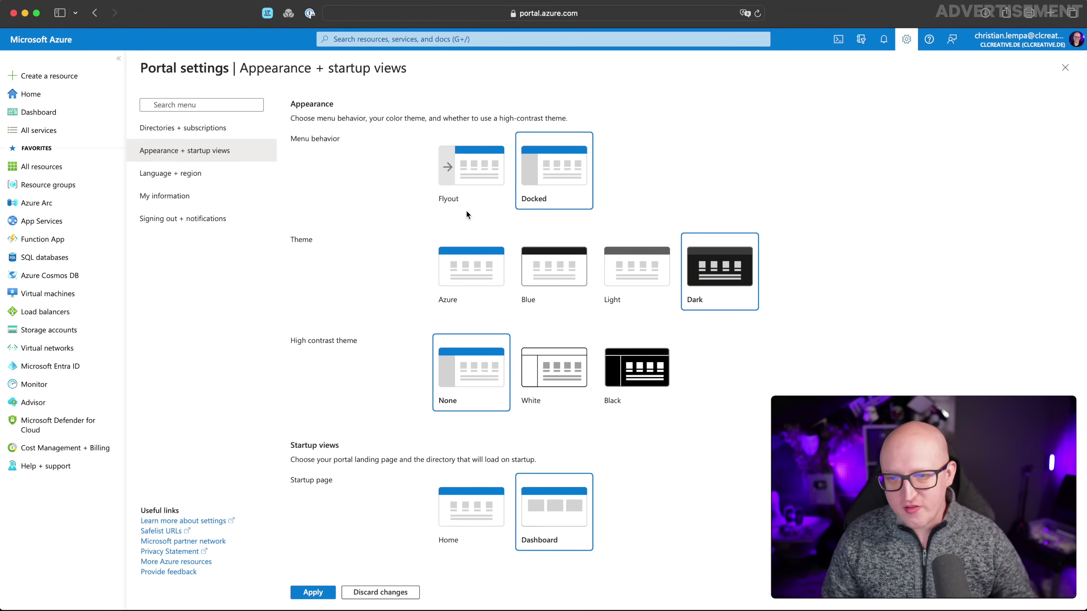
{"action": "left_click", "coordinate": [313, 593]}
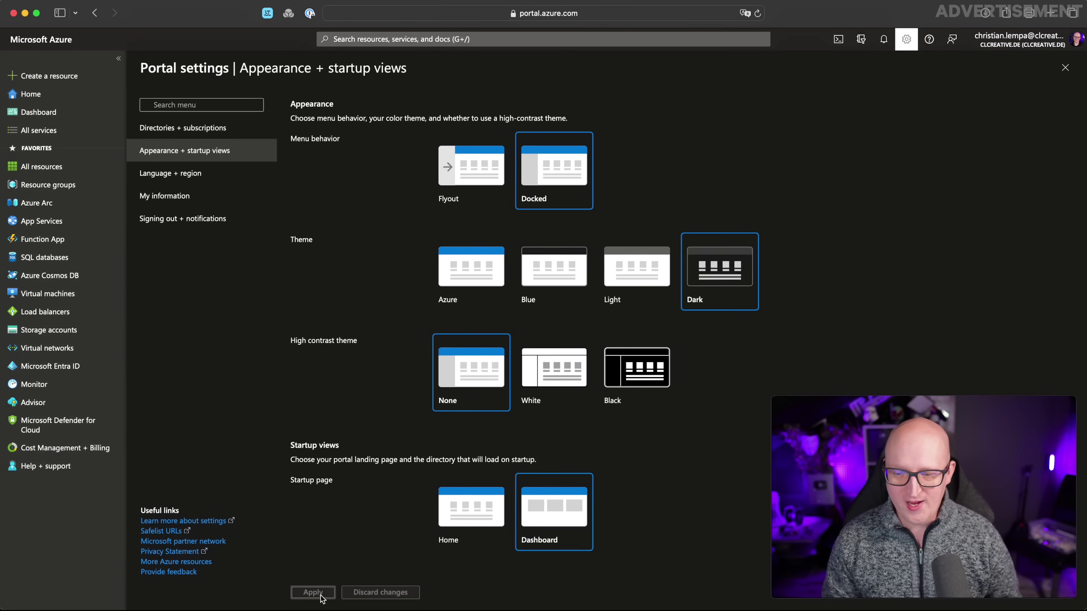
Step: View the portal's private dashboard and go to the portal's Home page
{"action": "left_click", "coordinate": [39, 112]}
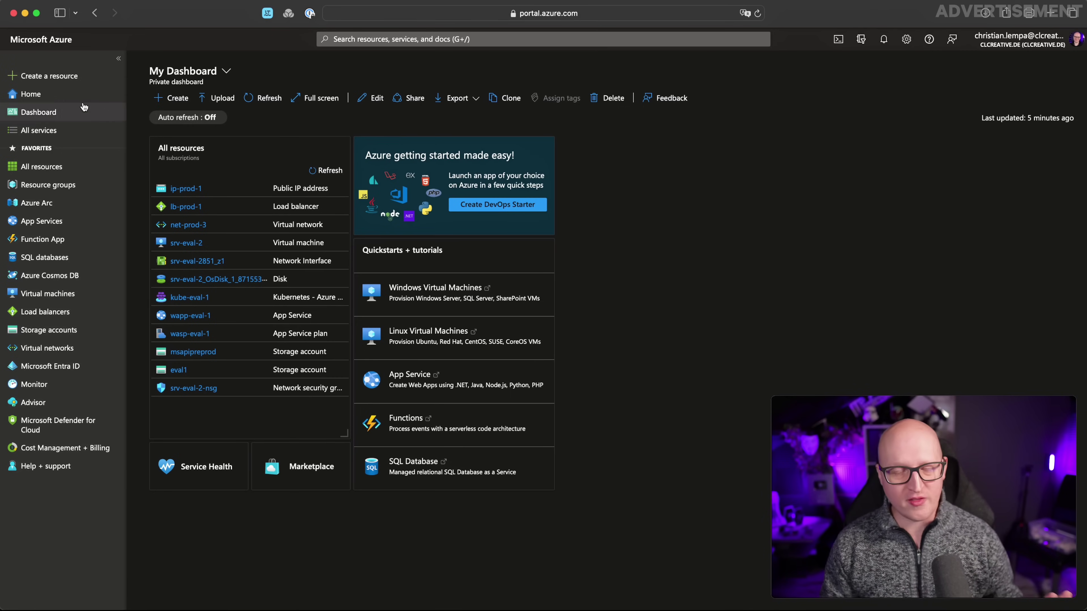
{"action": "left_click", "coordinate": [30, 93]}
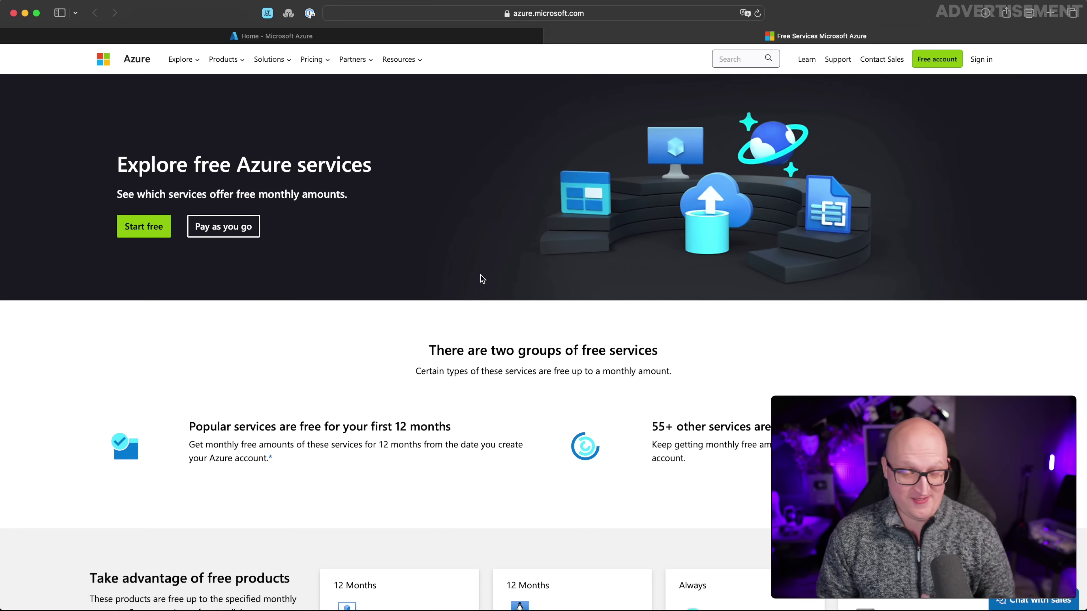
Step: Examine the free product cards on the Azure free services page, including virtual machines, SQL Database, App Service and Functions
{"action": "scroll", "coordinate": [482, 279], "scroll_direction": "down", "scroll_amount": 7}
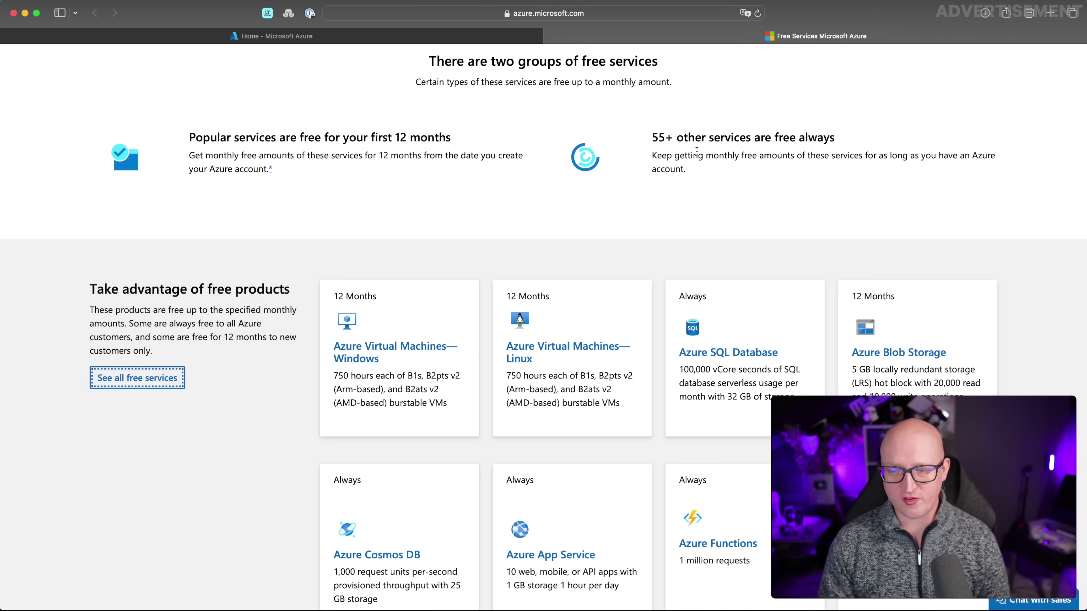
{"action": "scroll", "coordinate": [696, 151], "scroll_direction": "down", "scroll_amount": 4}
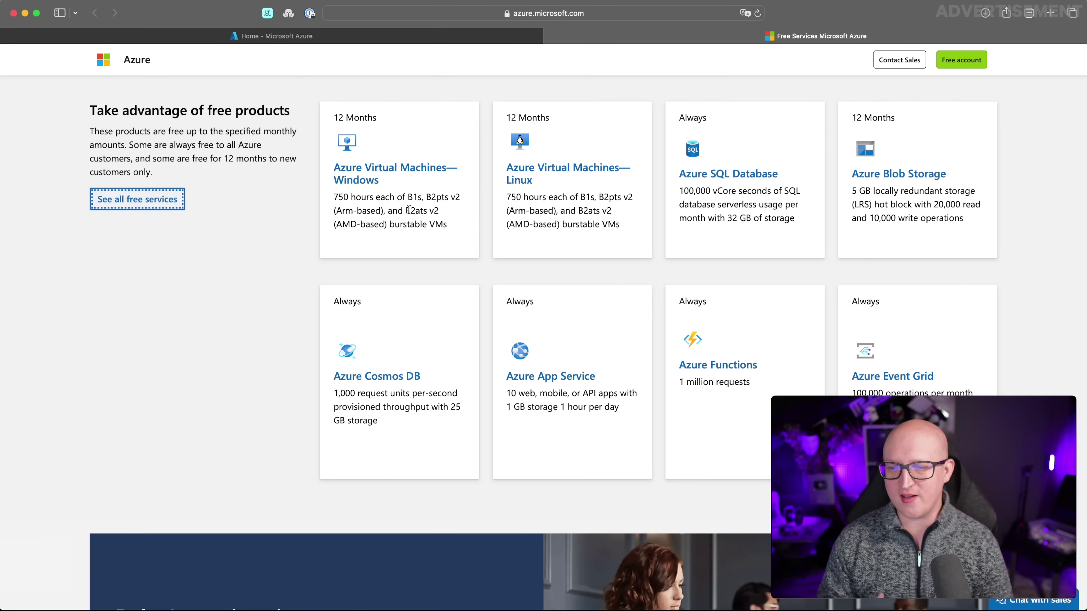
{"action": "double_click", "coordinate": [411, 197]}
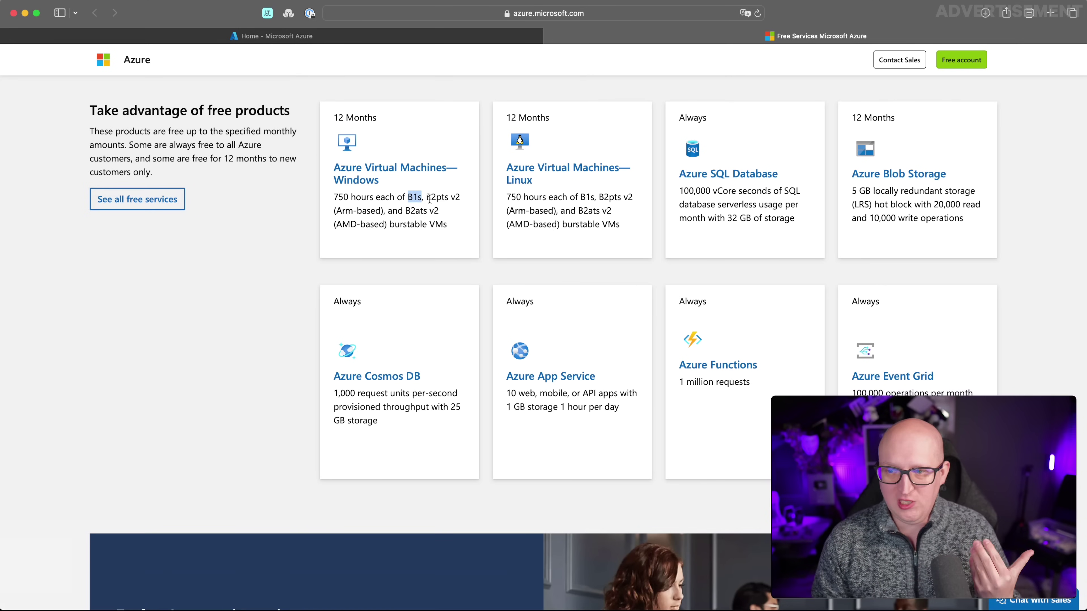
{"action": "left_click", "coordinate": [427, 239]}
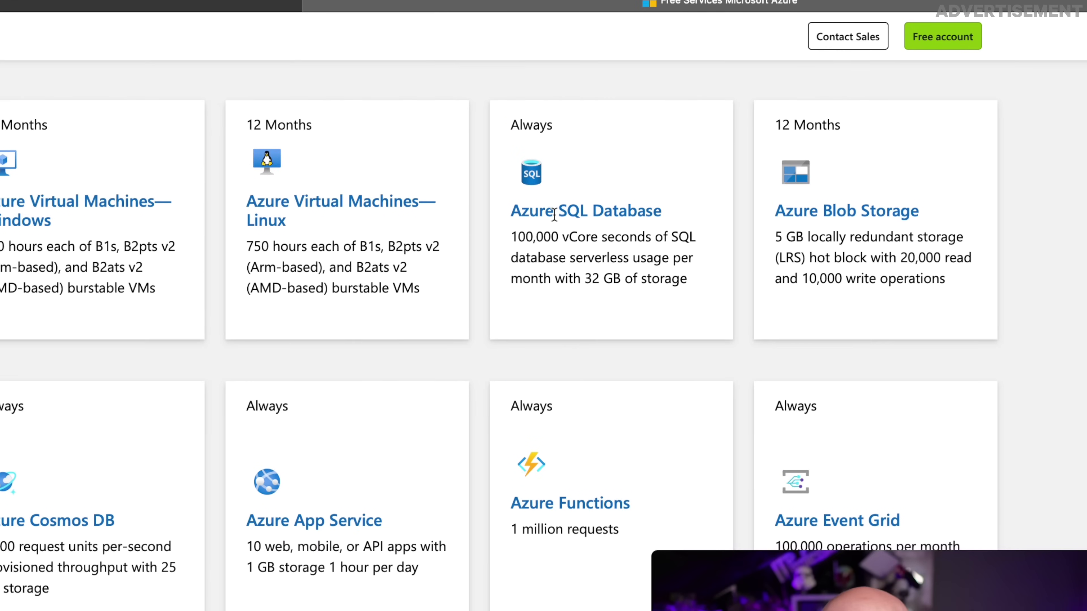
{"action": "left_click_drag", "start_coordinate": [511, 115], "coordinate": [591, 128]}
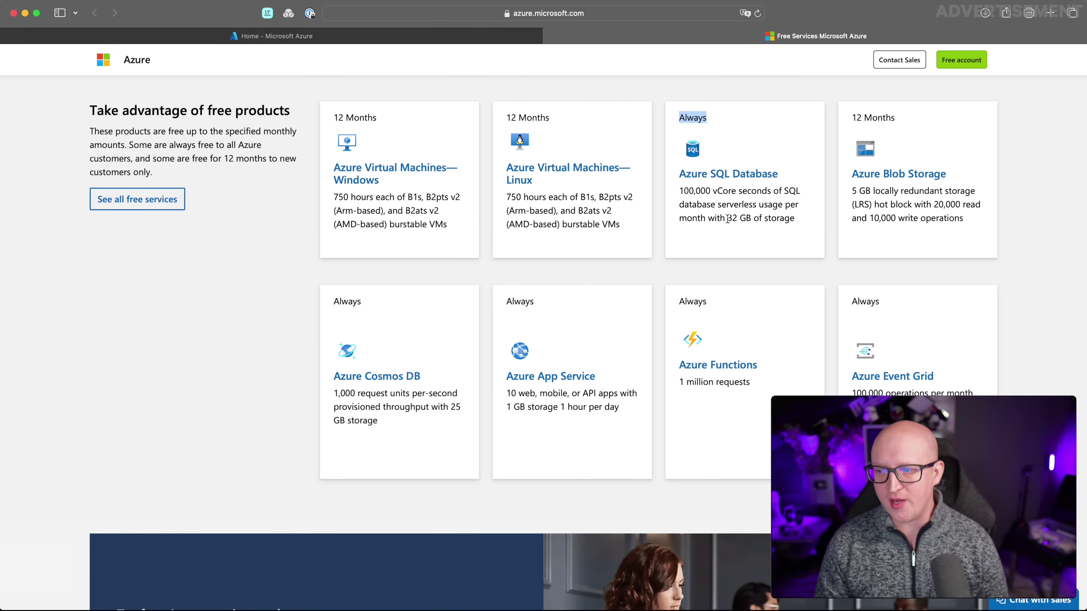
{"action": "left_click_drag", "start_coordinate": [728, 219], "coordinate": [752, 220]}
{"action": "left_click", "coordinate": [750, 222]}
{"action": "scroll", "coordinate": [750, 240], "scroll_direction": "down", "scroll_amount": 2}
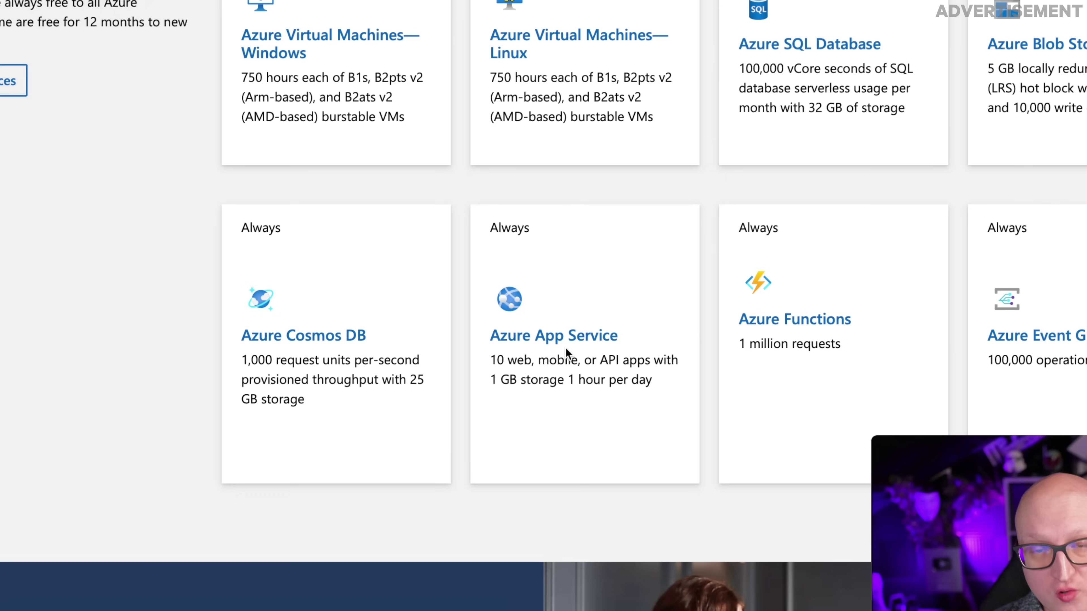
{"action": "scroll", "coordinate": [806, 333], "scroll_direction": "down", "scroll_amount": 1}
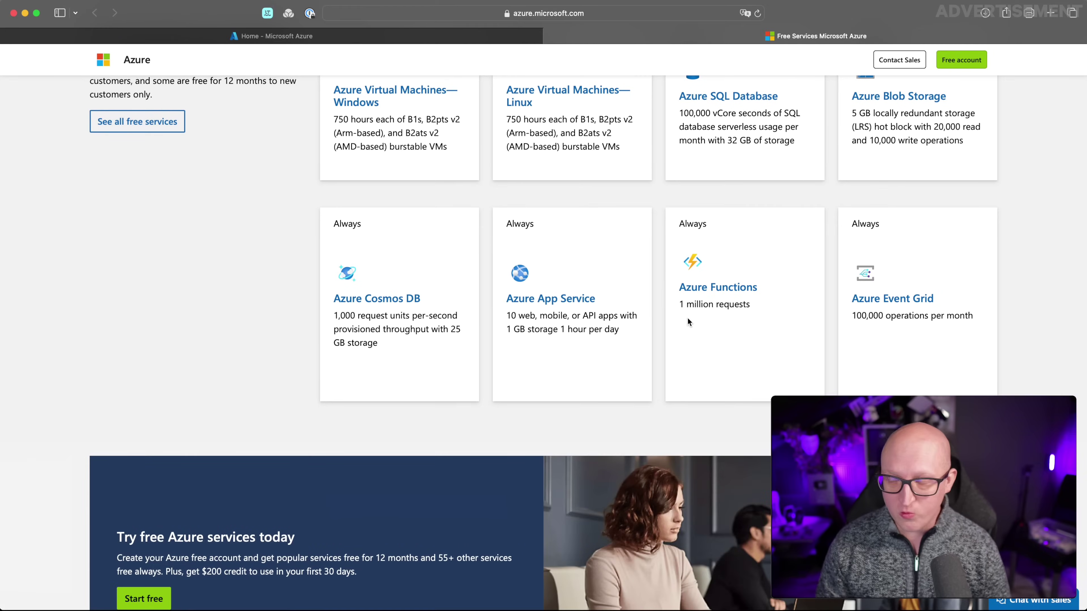
Step: Open the full list of free services and check the free monthly amounts for Linux virtual machines and Managed Disks
{"action": "scroll", "coordinate": [686, 317], "scroll_direction": "up", "scroll_amount": 2}
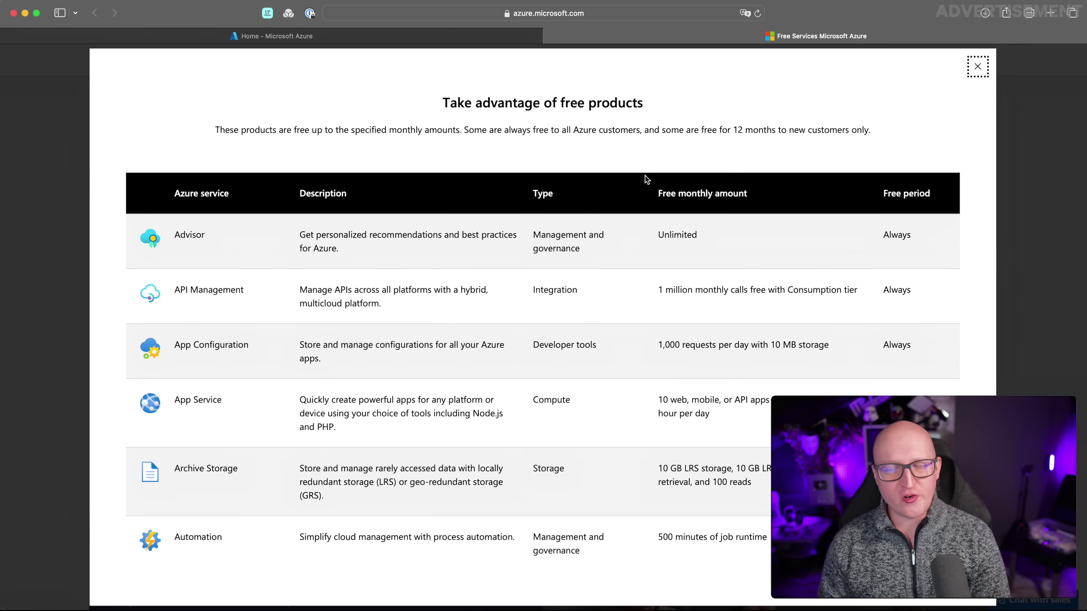
{"action": "scroll", "coordinate": [535, 214], "scroll_direction": "down", "scroll_amount": 3}
{"action": "scroll", "coordinate": [525, 217], "scroll_direction": "down", "scroll_amount": 4}
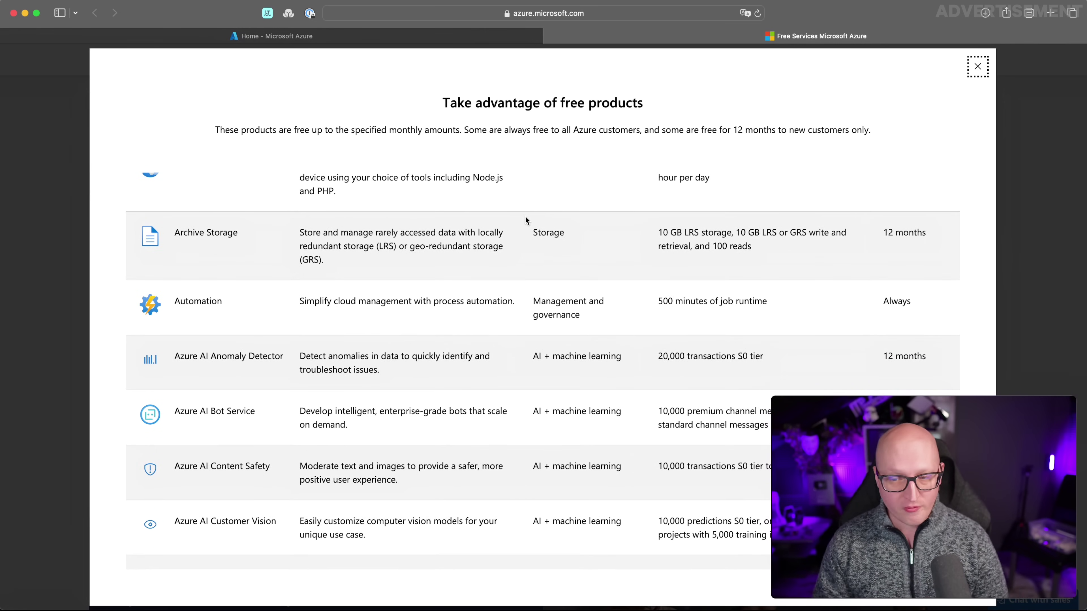
{"action": "scroll", "coordinate": [413, 305], "scroll_direction": "down", "scroll_amount": 4}
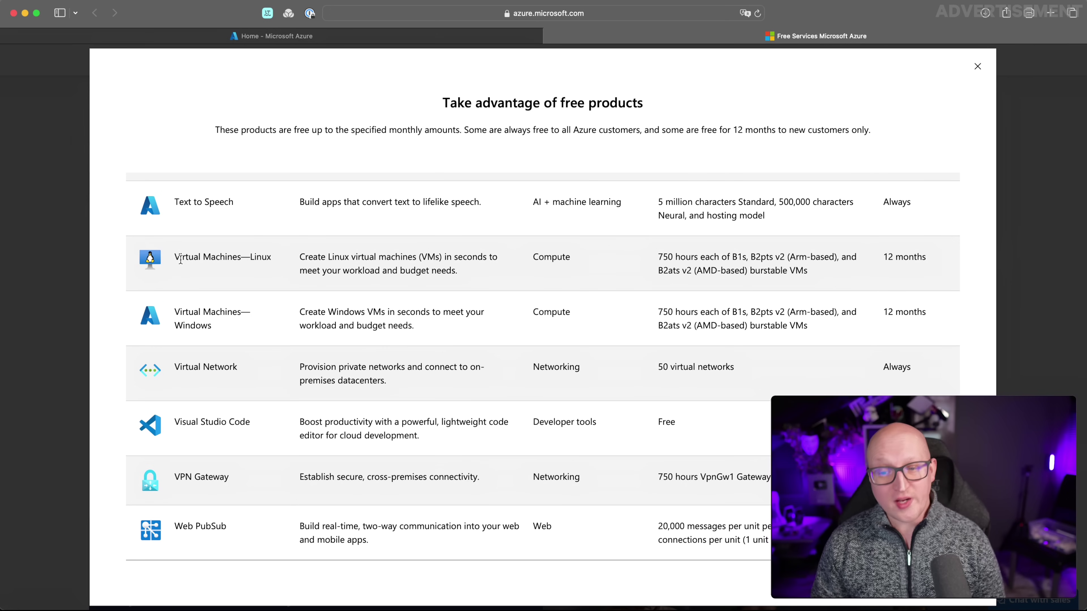
{"action": "left_click_drag", "start_coordinate": [168, 265], "coordinate": [268, 259]}
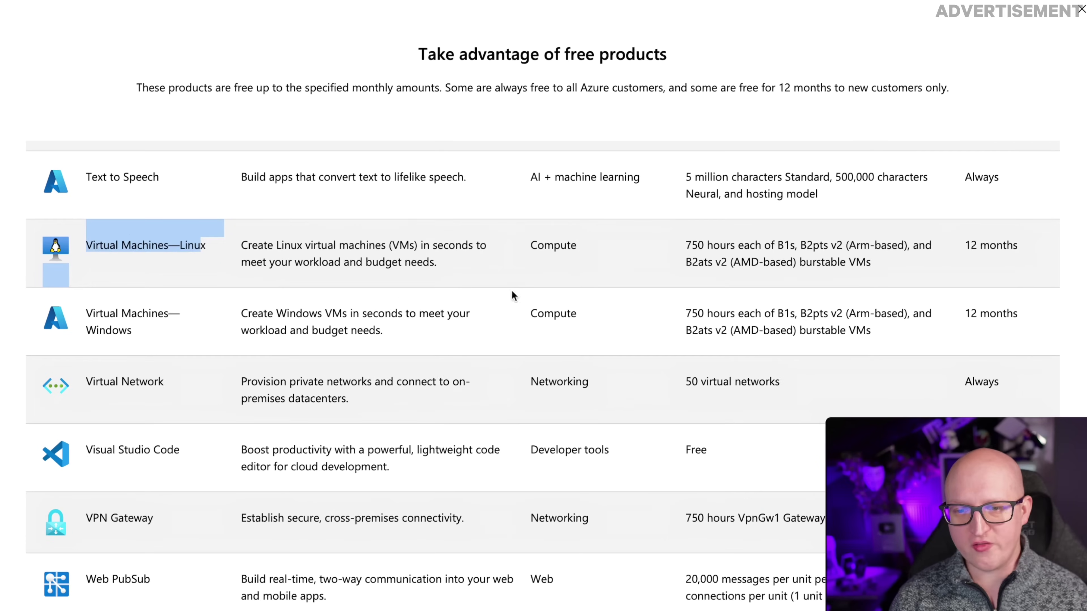
{"action": "left_click_drag", "start_coordinate": [704, 246], "coordinate": [878, 234]}
{"action": "scroll", "coordinate": [391, 276], "scroll_direction": "up", "scroll_amount": 20}
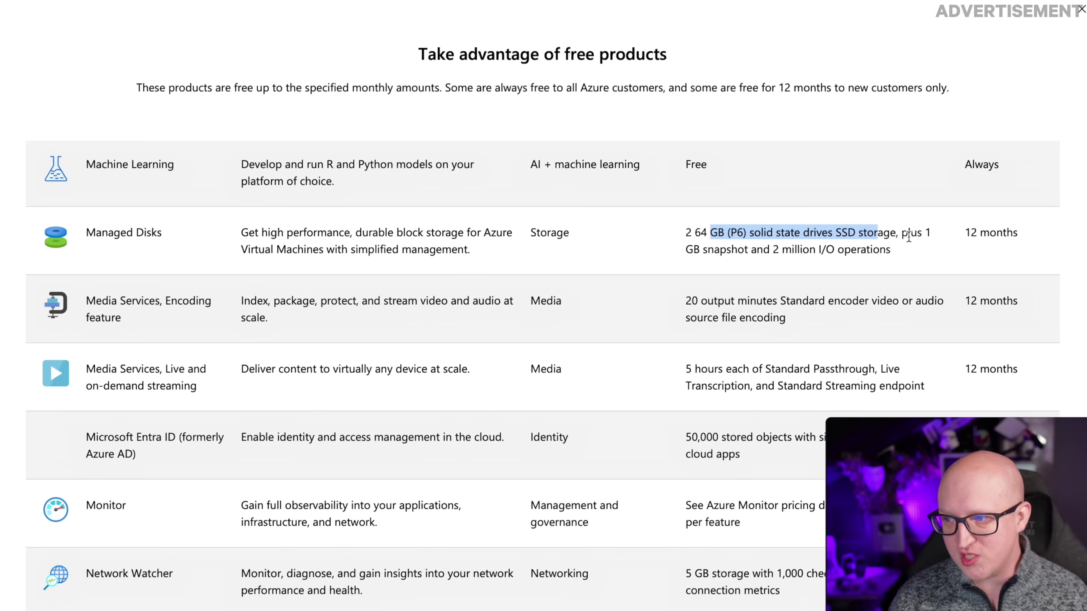
{"action": "left_click", "coordinate": [909, 236]}
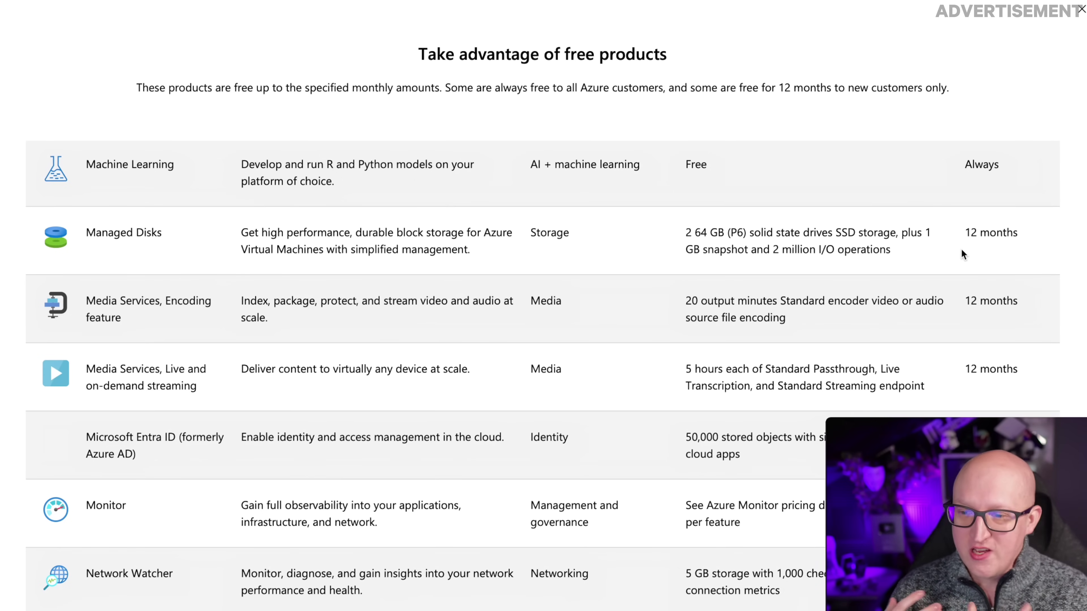
Step: Browse the remaining entries in the free products list, from Service Bus and Security Center back up to Load Balancer
{"action": "scroll", "coordinate": [231, 334], "scroll_direction": "down", "scroll_amount": 10}
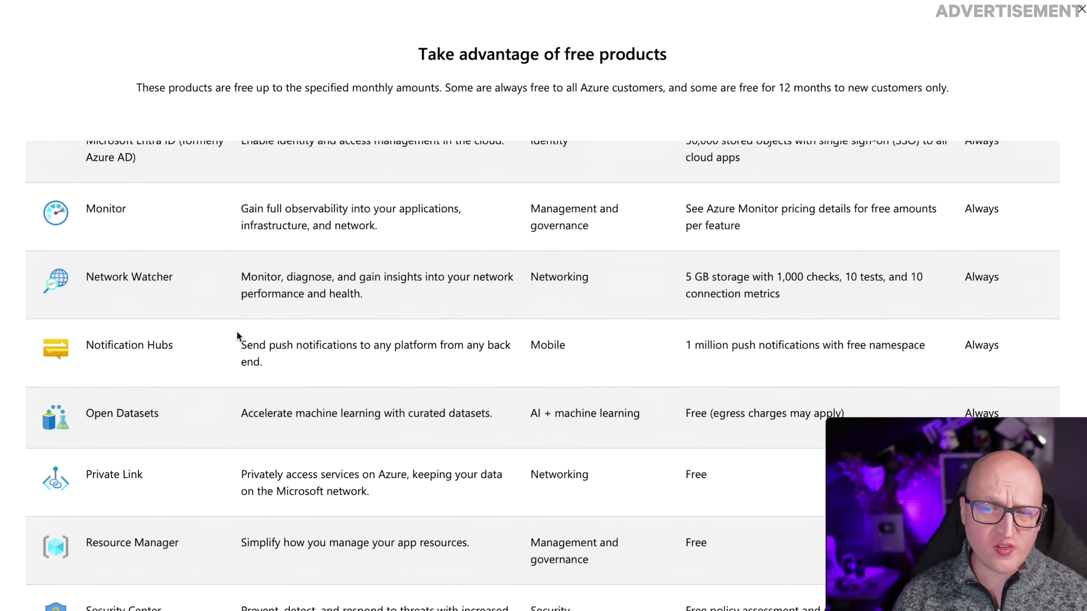
{"action": "scroll", "coordinate": [237, 331], "scroll_direction": "down", "scroll_amount": 3}
{"action": "scroll", "coordinate": [237, 332], "scroll_direction": "up", "scroll_amount": 5}
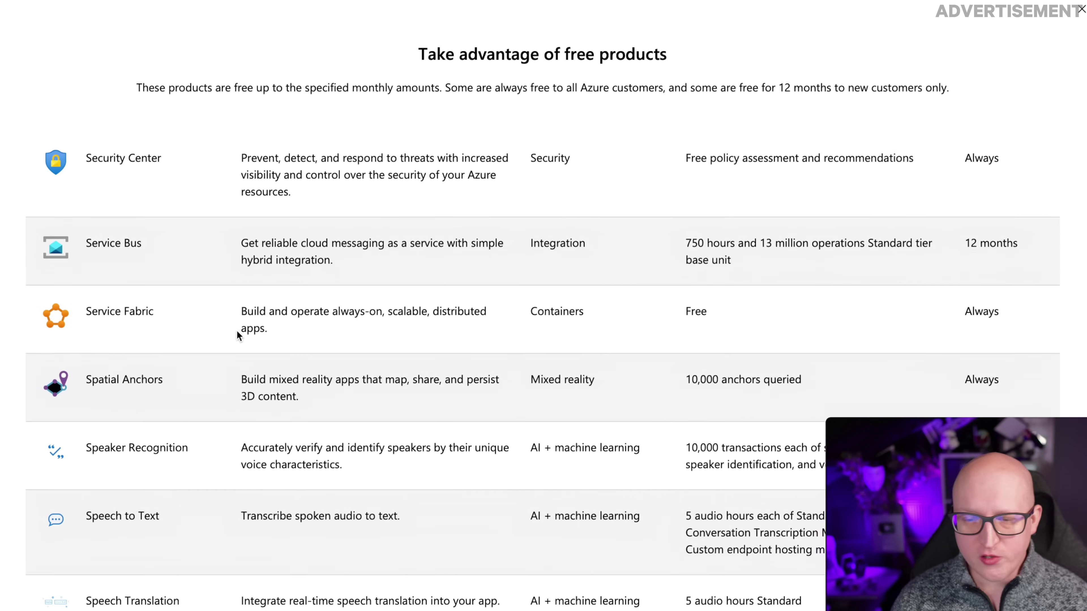
{"action": "scroll", "coordinate": [237, 331], "scroll_direction": "up", "scroll_amount": 10}
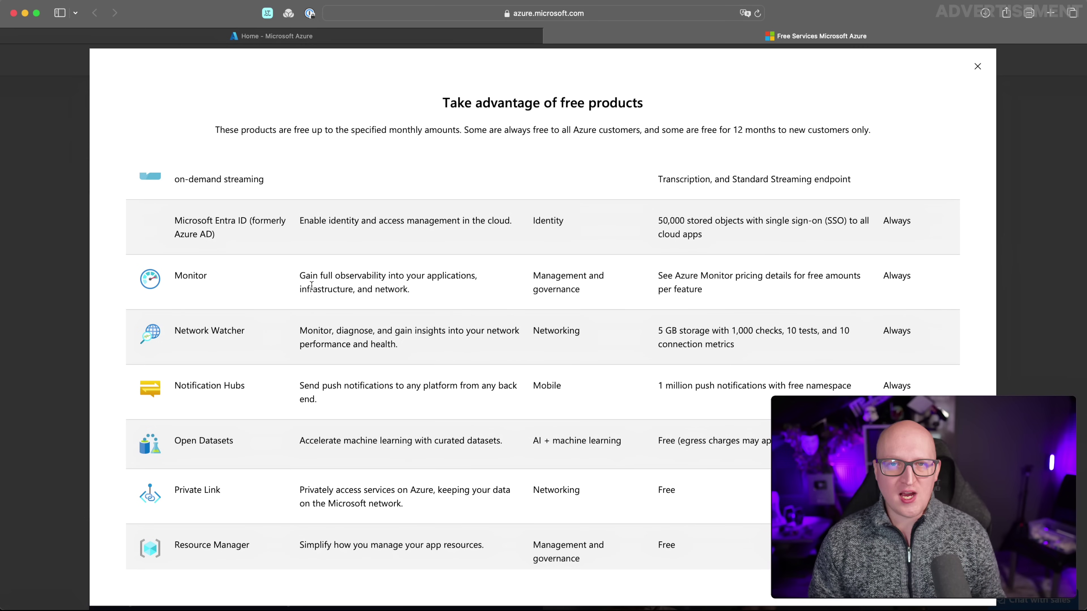
{"action": "scroll", "coordinate": [309, 284], "scroll_direction": "up", "scroll_amount": 10}
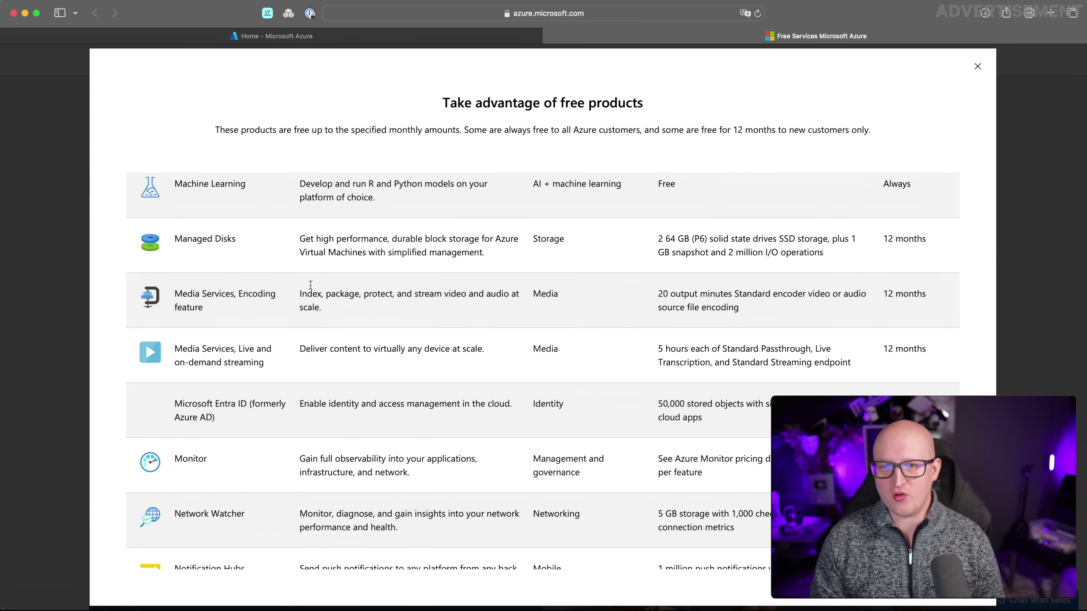
{"action": "scroll", "coordinate": [310, 285], "scroll_direction": "up", "scroll_amount": 1}
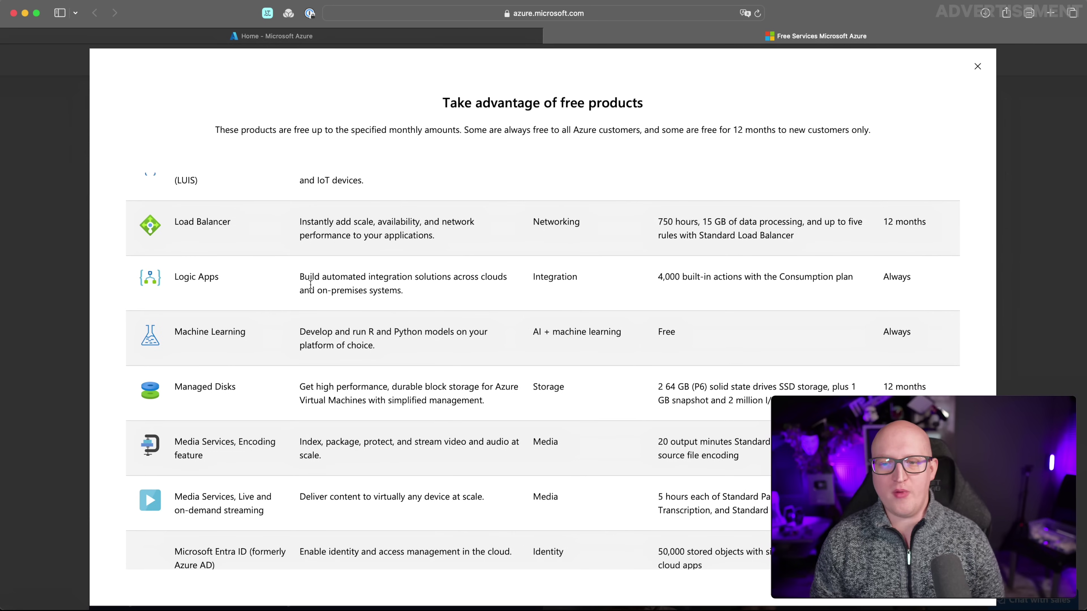
{"action": "scroll", "coordinate": [311, 285], "scroll_direction": "up", "scroll_amount": 2}
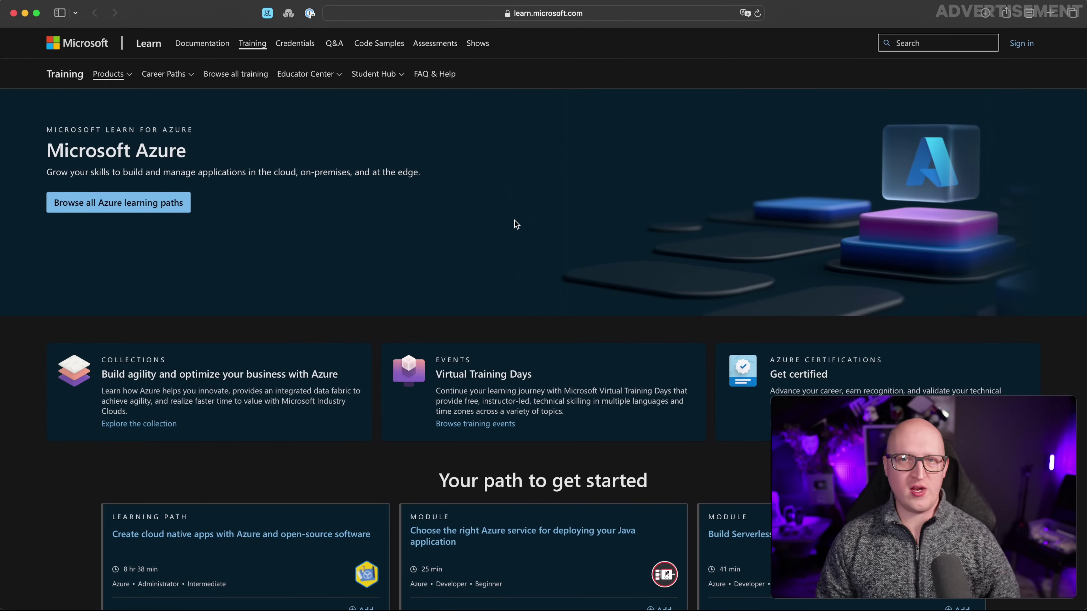
Step: Look through the getting-started learning paths and modules on the Microsoft Learn training page for Azure
{"action": "scroll", "coordinate": [314, 278], "scroll_direction": "down", "scroll_amount": 6}
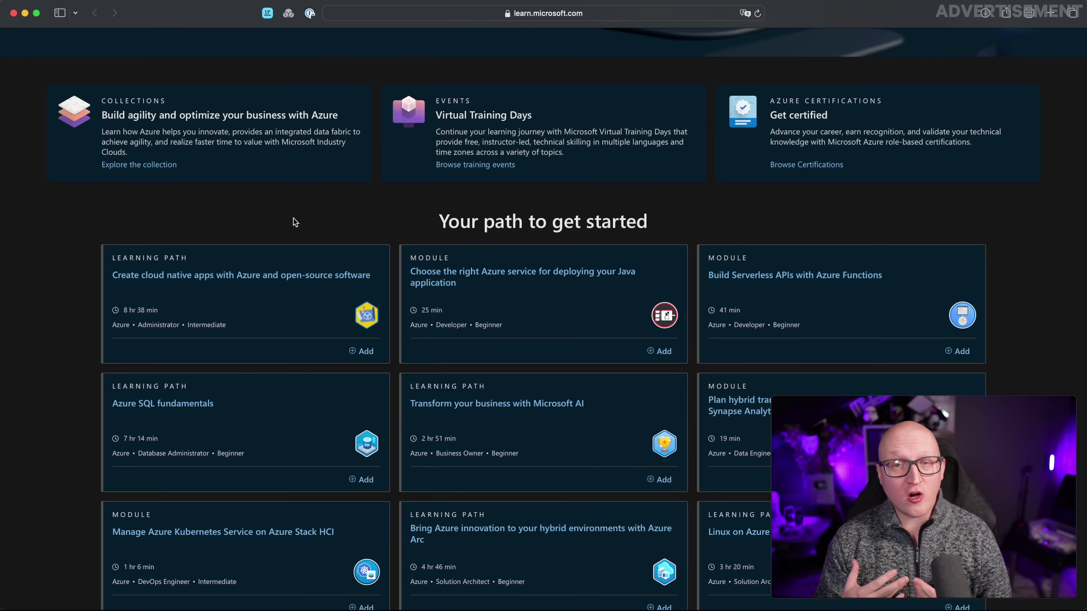
{"action": "scroll", "coordinate": [298, 214], "scroll_direction": "up", "scroll_amount": 2}
{"action": "scroll", "coordinate": [474, 192], "scroll_direction": "down", "scroll_amount": 1}
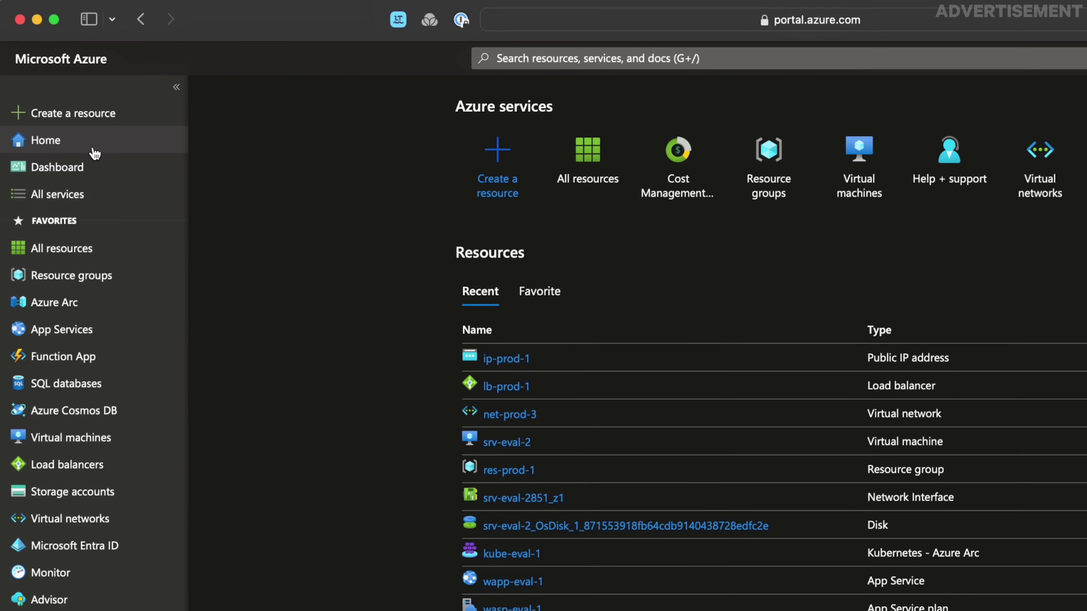
Step: Return to the Azure portal, view the dashboard and open the catalogue of all services
{"action": "left_click", "coordinate": [89, 166]}
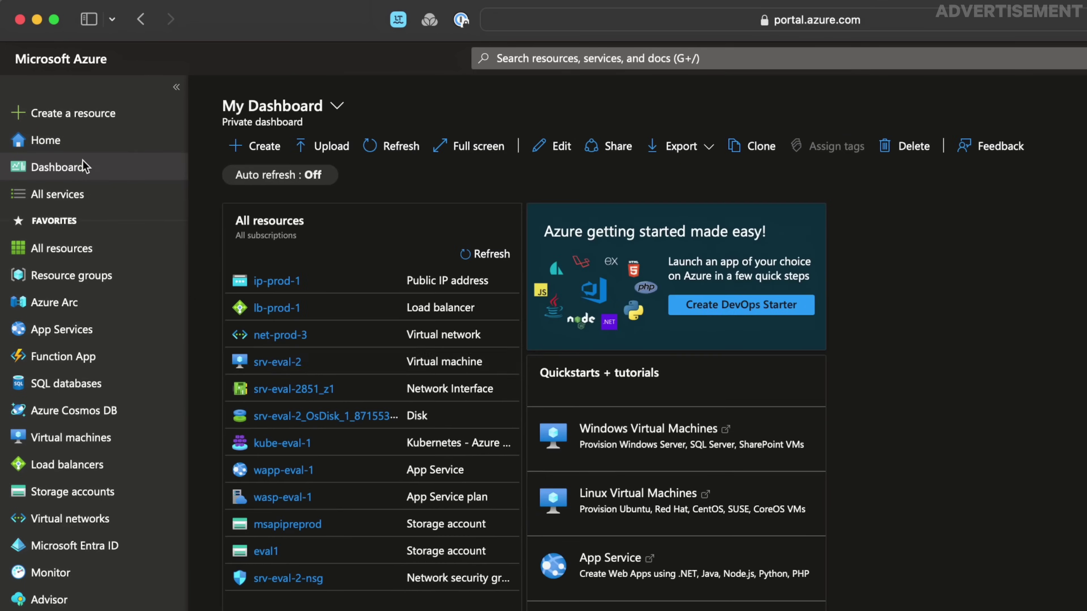
{"action": "left_click", "coordinate": [270, 223]}
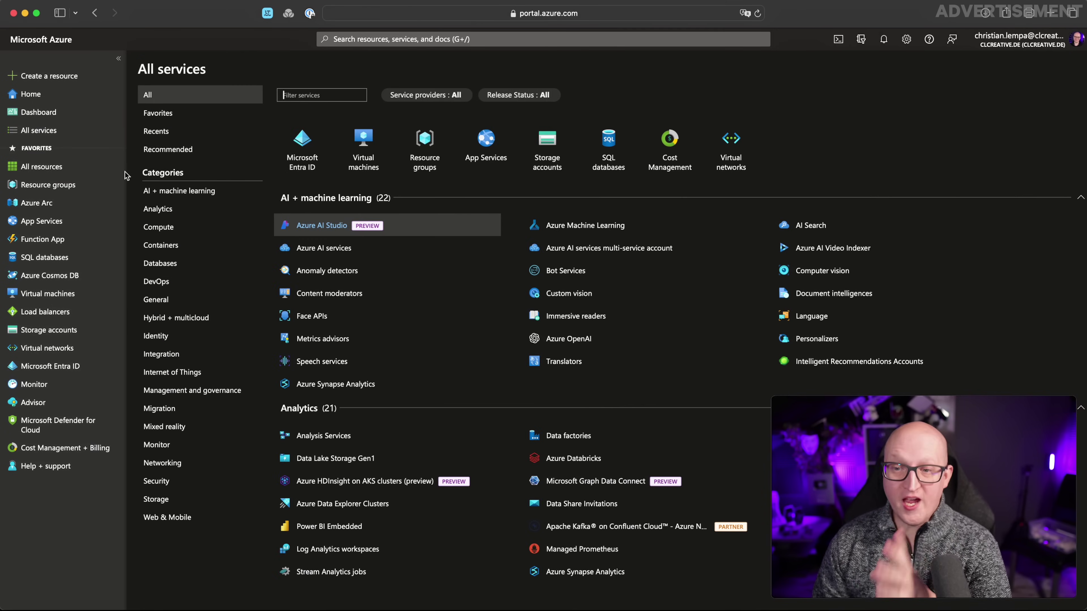
Step: Browse the service catalogue by category, from AI + machine learning through Compute, Containers, Databases and DevOps
{"action": "scroll", "coordinate": [363, 227], "scroll_direction": "down", "scroll_amount": 3}
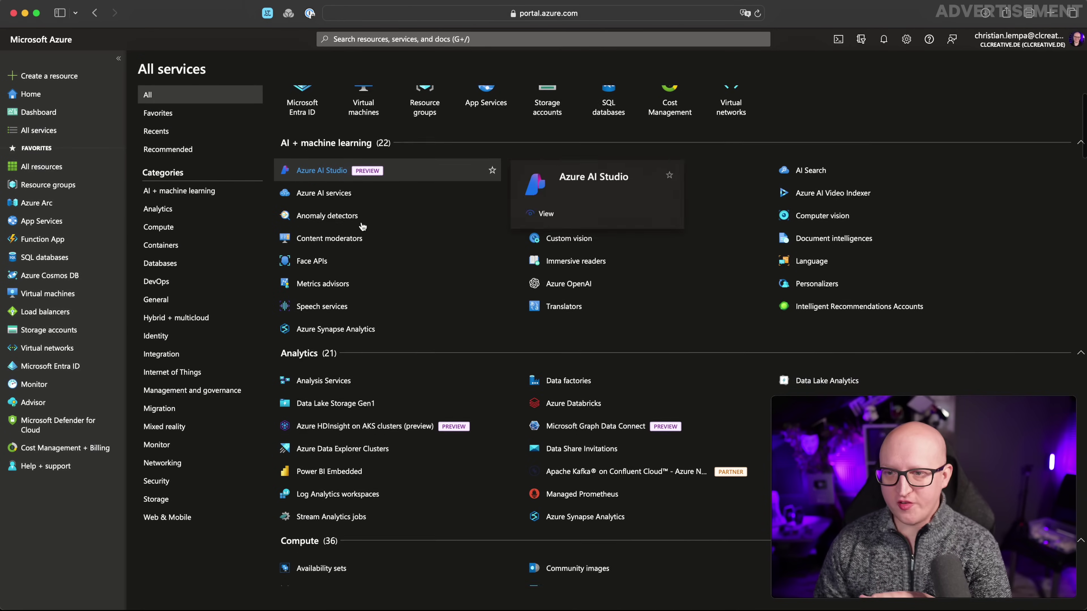
{"action": "scroll", "coordinate": [363, 227], "scroll_direction": "down", "scroll_amount": 12}
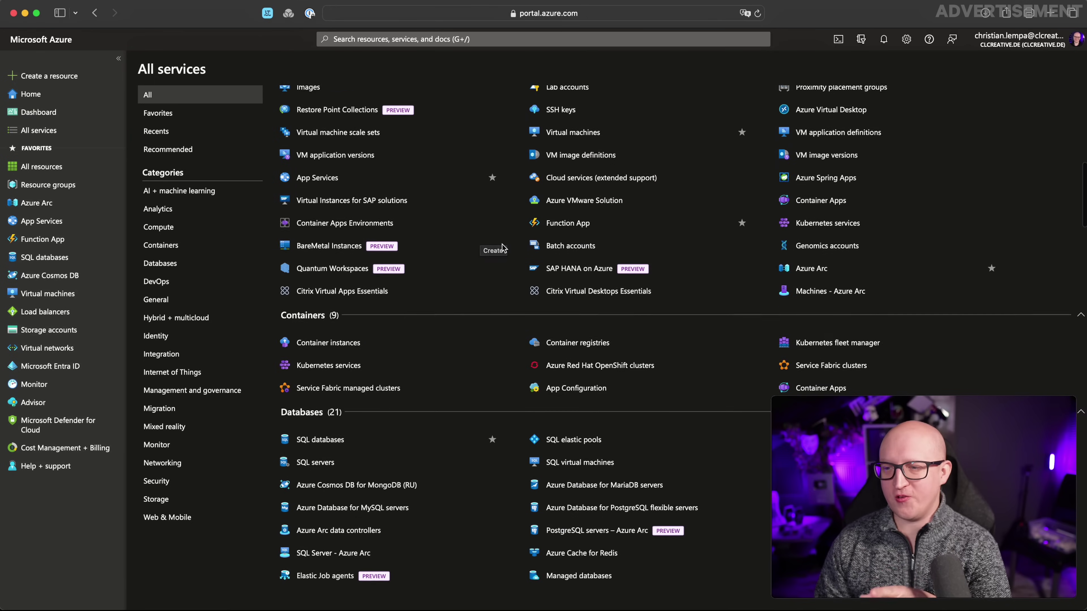
{"action": "scroll", "coordinate": [503, 249], "scroll_direction": "down", "scroll_amount": 1}
{"action": "scroll", "coordinate": [503, 248], "scroll_direction": "up", "scroll_amount": 10}
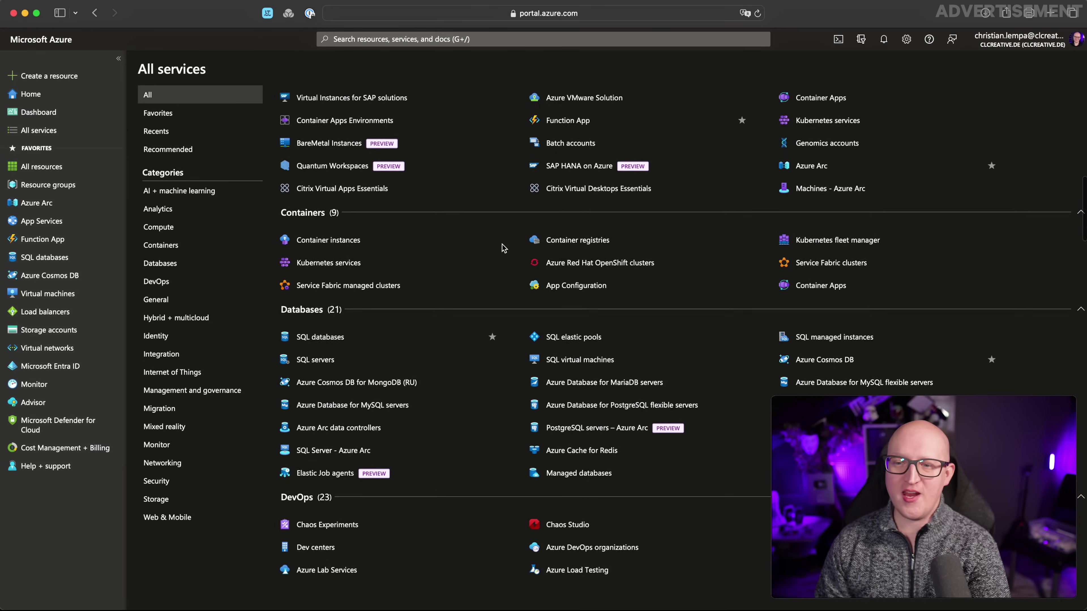
{"action": "scroll", "coordinate": [504, 248], "scroll_direction": "down", "scroll_amount": 20}
{"action": "scroll", "coordinate": [503, 248], "scroll_direction": "up", "scroll_amount": 20}
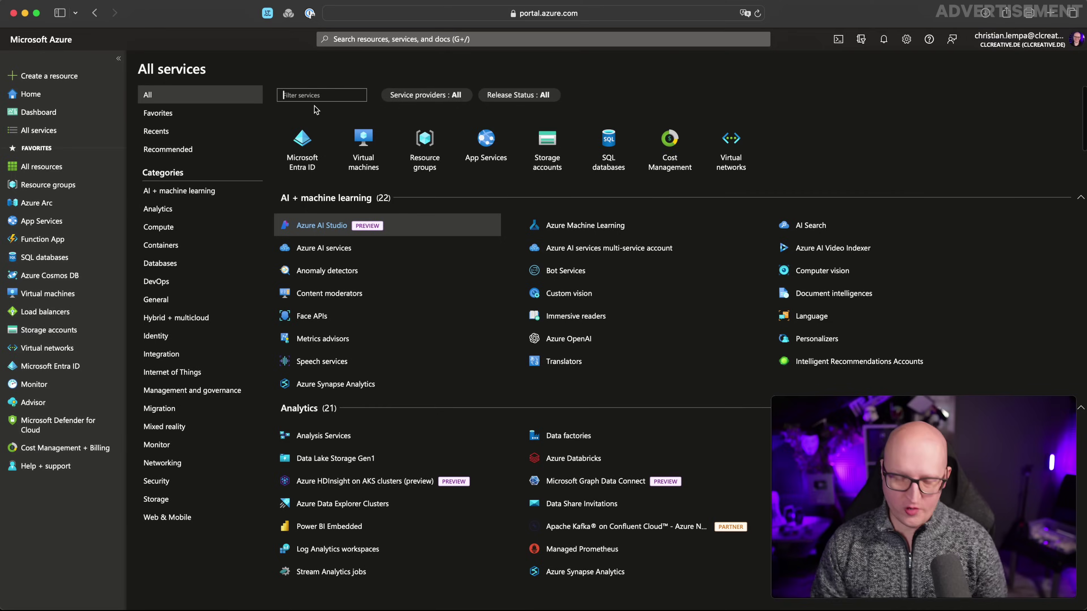
Step: Filter the service catalogue by "virtual" and open the Virtual machines service
{"action": "left_click", "coordinate": [314, 106]}
{"action": "type", "text": "virtual"}
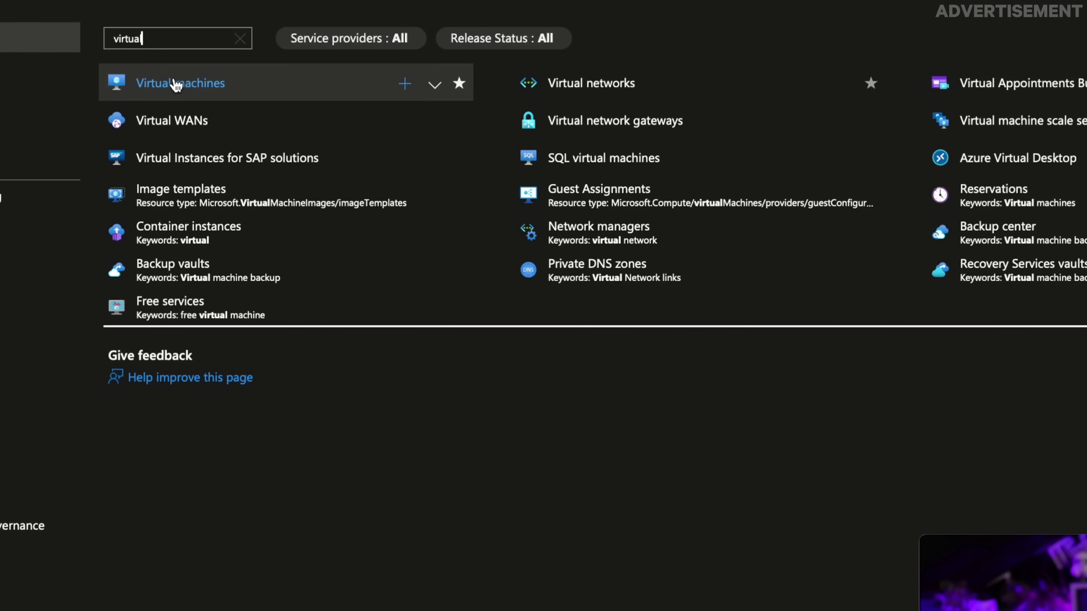
{"action": "left_click", "coordinate": [175, 81]}
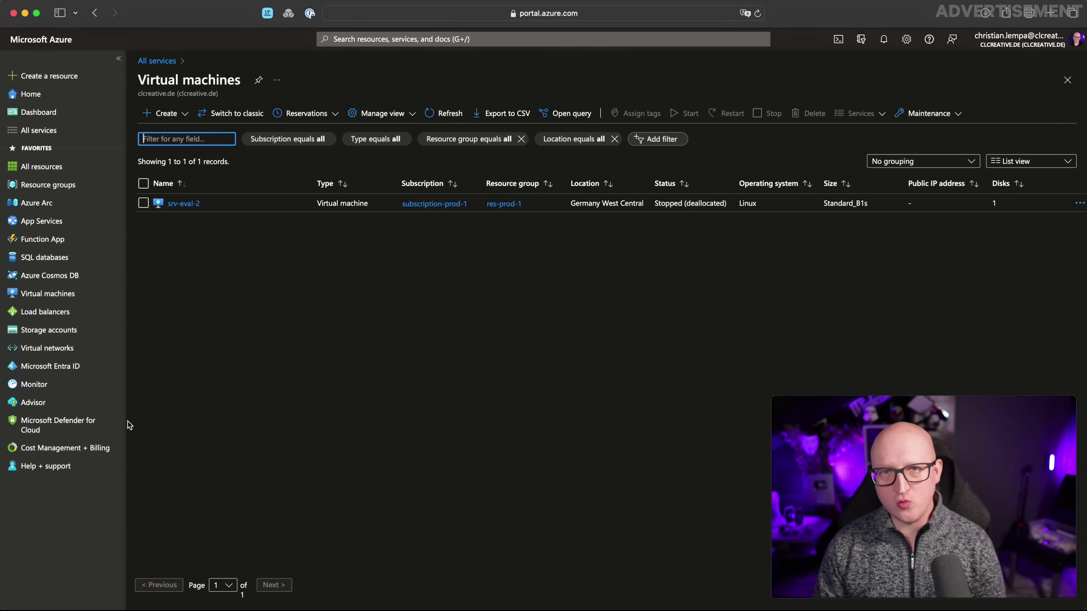
Step: Open the cost analysis in Cost Management + Billing and examine the cost breakdown by service, including Virtual Network
{"action": "left_click", "coordinate": [92, 447]}
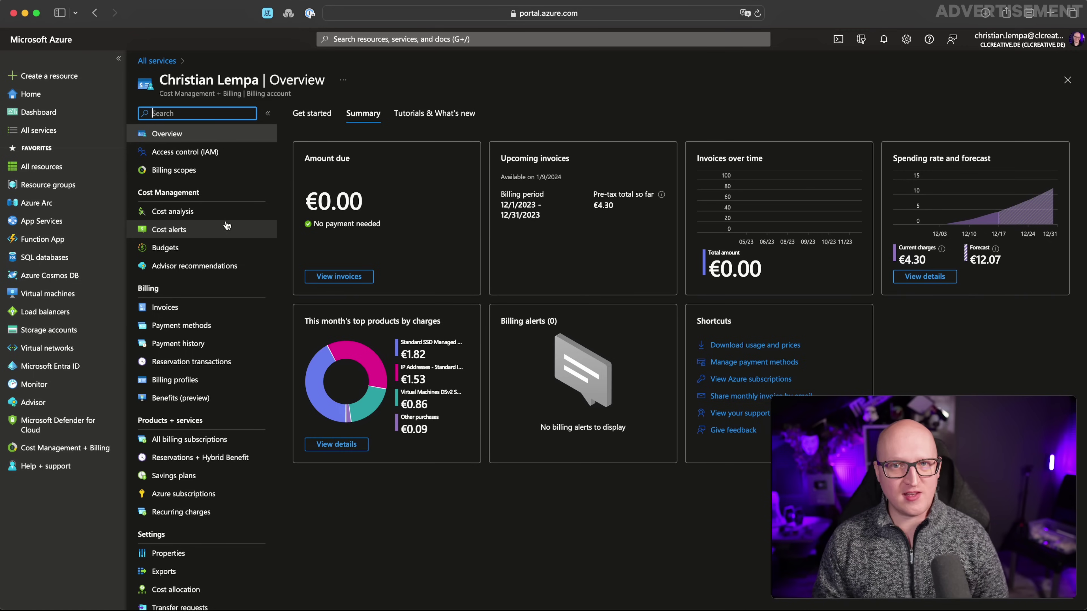
{"action": "left_click", "coordinate": [201, 212]}
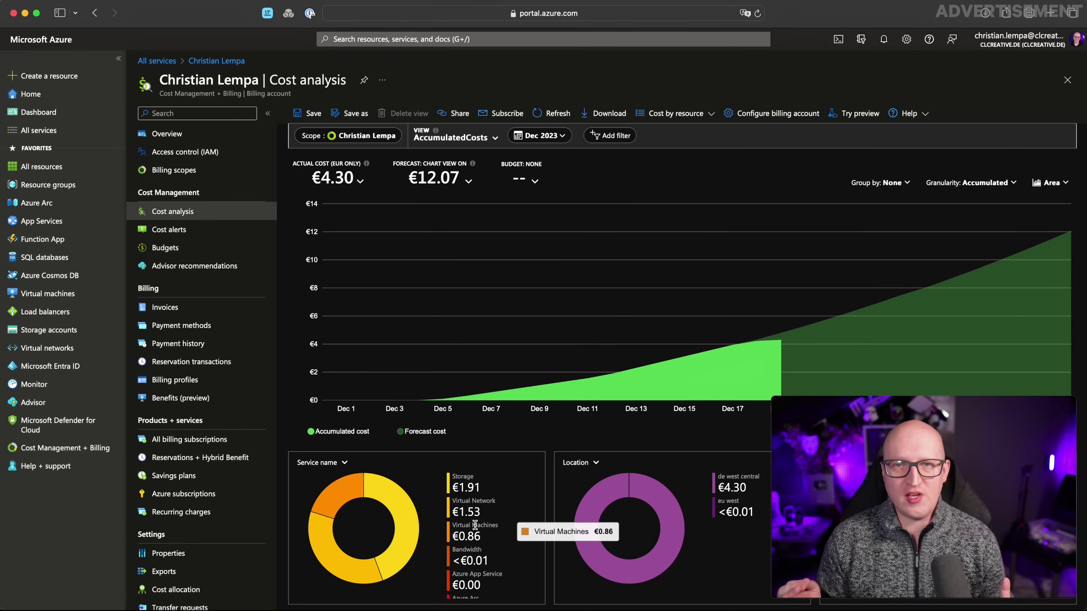
{"action": "left_click_drag", "start_coordinate": [462, 507], "coordinate": [484, 511]}
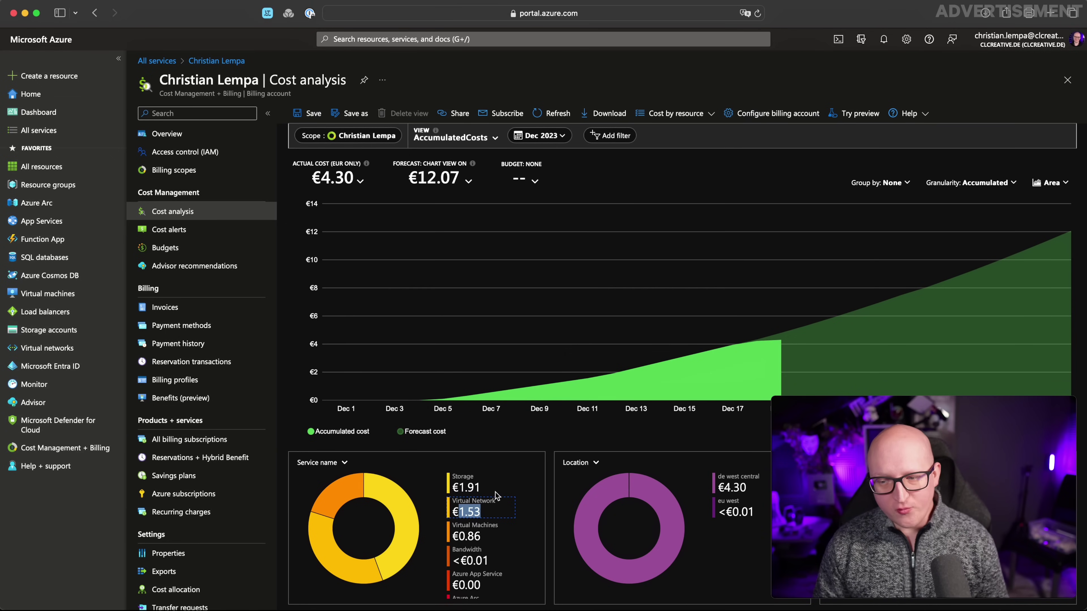
{"action": "left_click", "coordinate": [497, 462]}
{"action": "scroll", "coordinate": [526, 550], "scroll_direction": "down", "scroll_amount": 3}
{"action": "scroll", "coordinate": [526, 550], "scroll_direction": "up", "scroll_amount": 3}
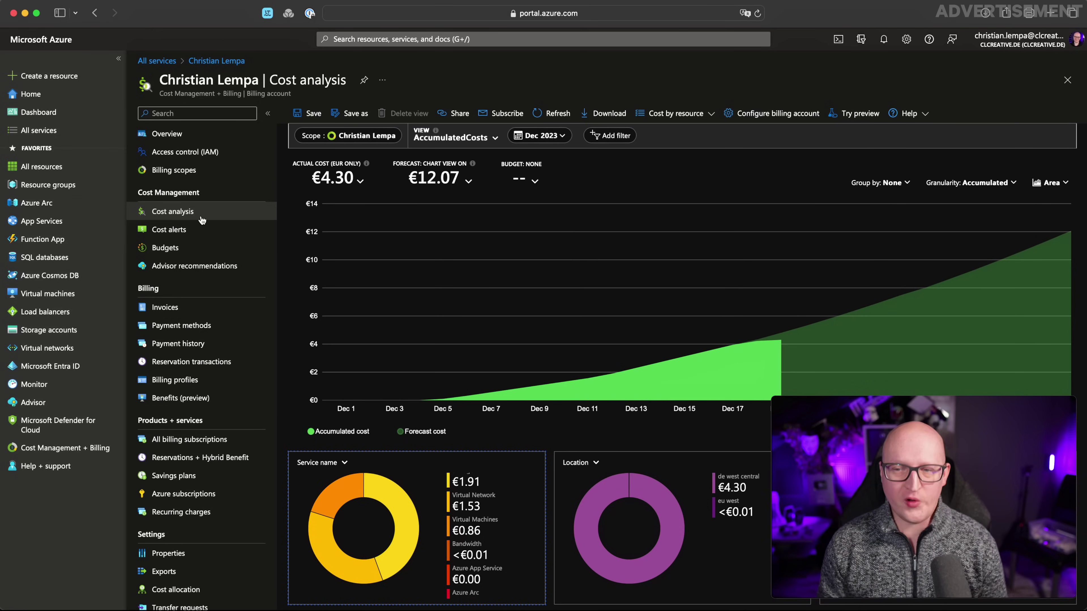
Step: Return to the portal home, filter the catalogue of all services by "resour" and open Resource groups
{"action": "left_click", "coordinate": [95, 94]}
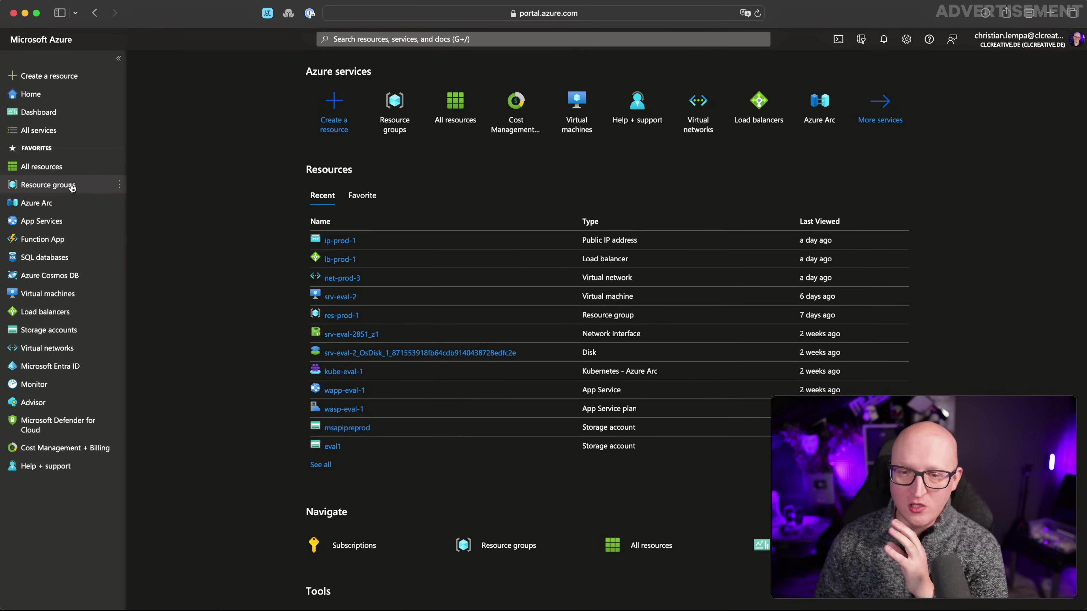
{"action": "mouse_move", "coordinate": [70, 192]}
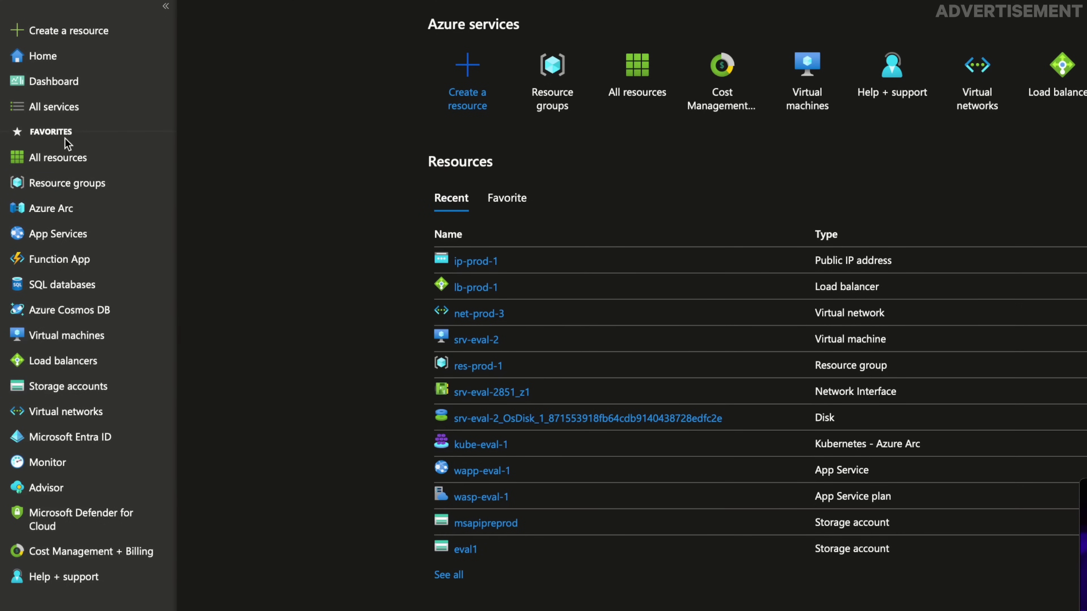
{"action": "left_click", "coordinate": [53, 107]}
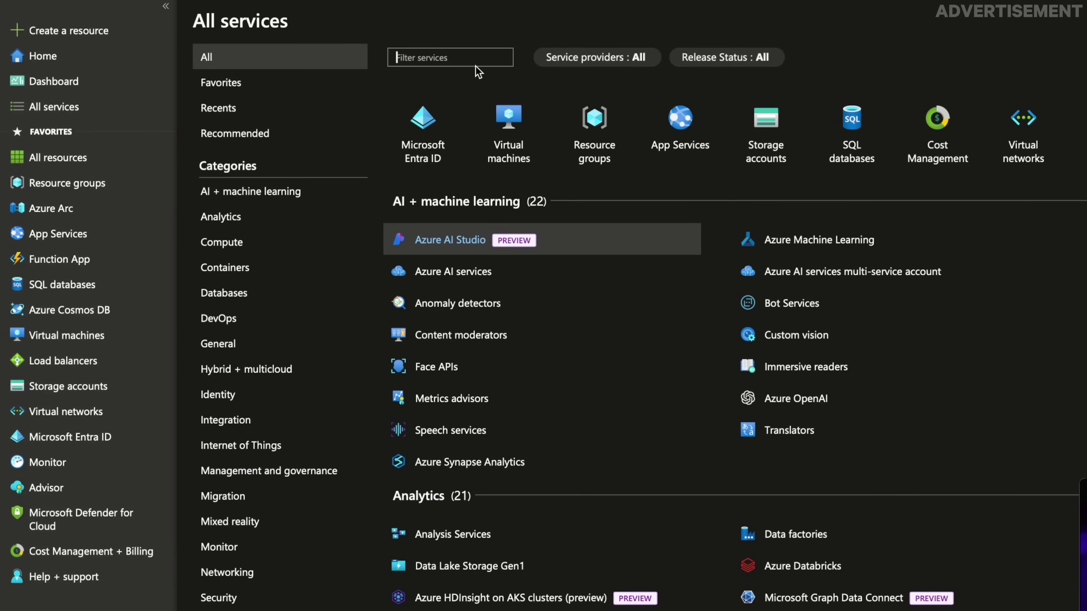
{"action": "type", "text": "resour"}
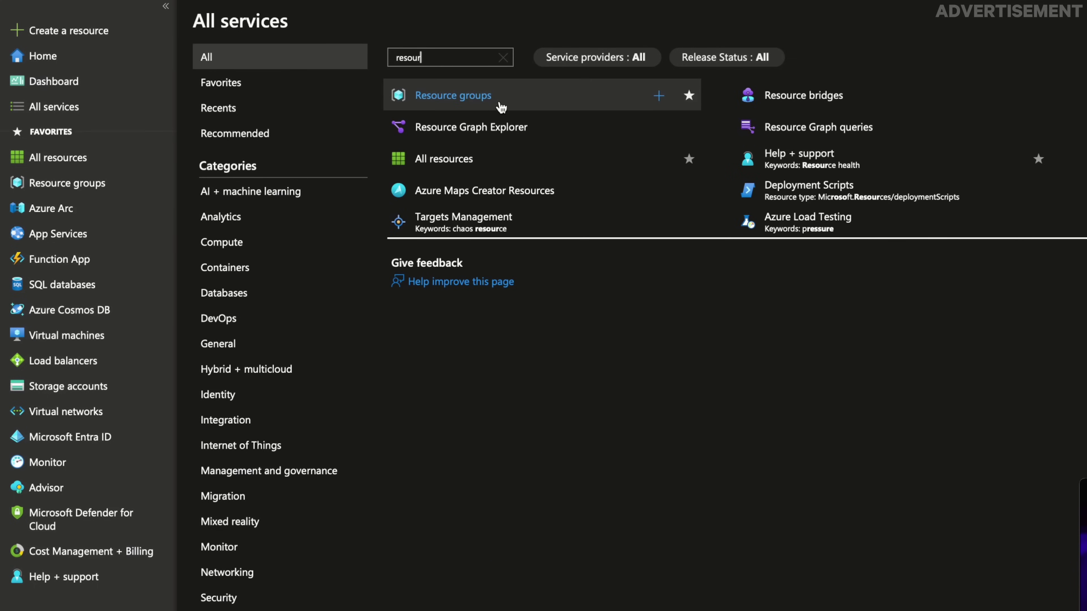
{"action": "left_click", "coordinate": [473, 97]}
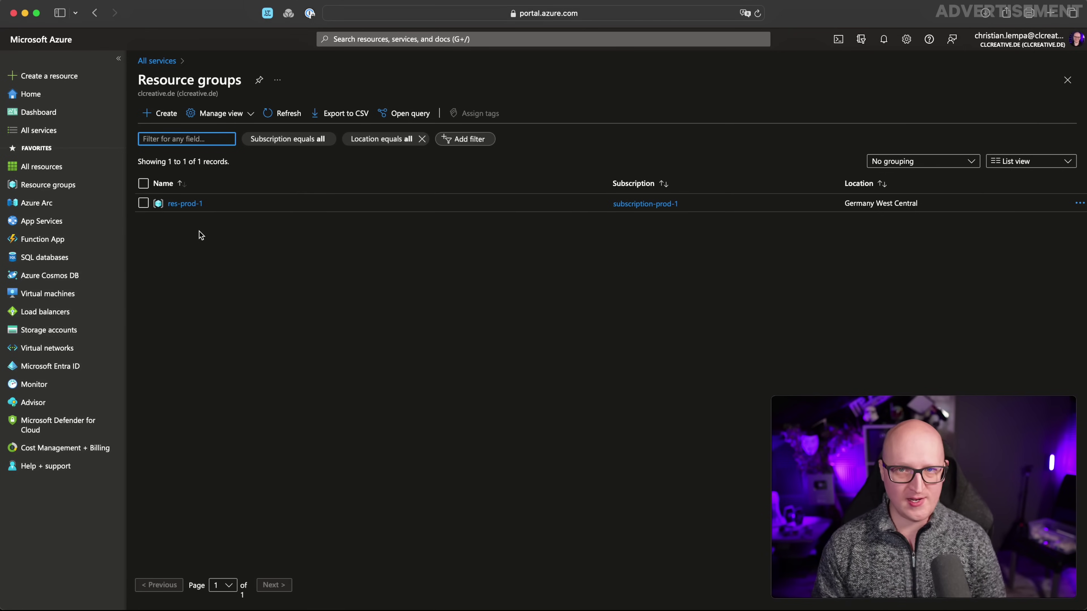
Step: Start creating a resource group, keeping subscription-prod-1 as its subscription, and name it res-demo-1
{"action": "left_click", "coordinate": [148, 113]}
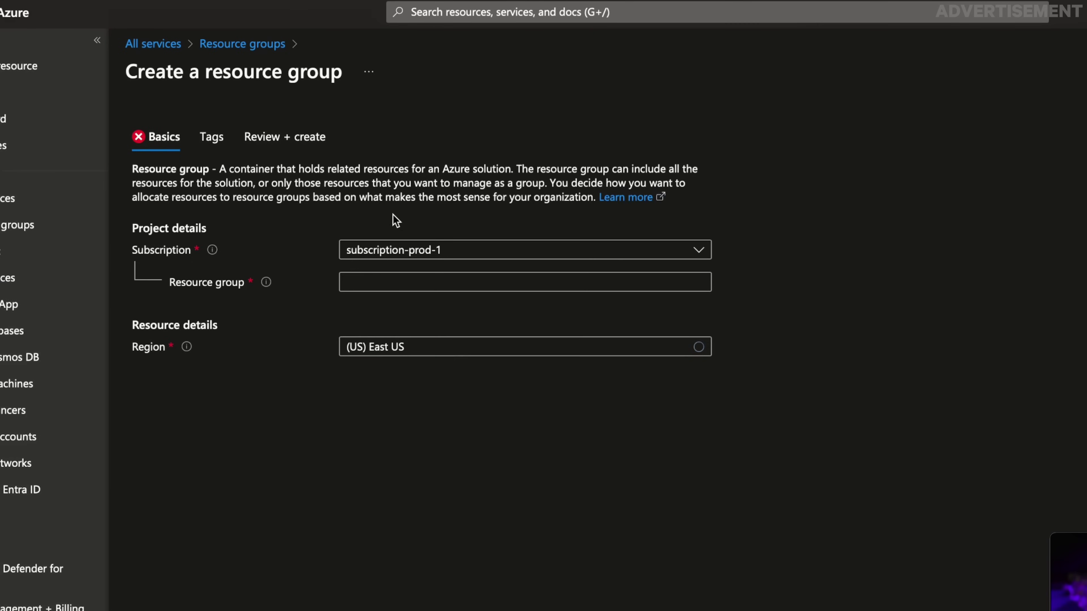
{"action": "left_click", "coordinate": [388, 256]}
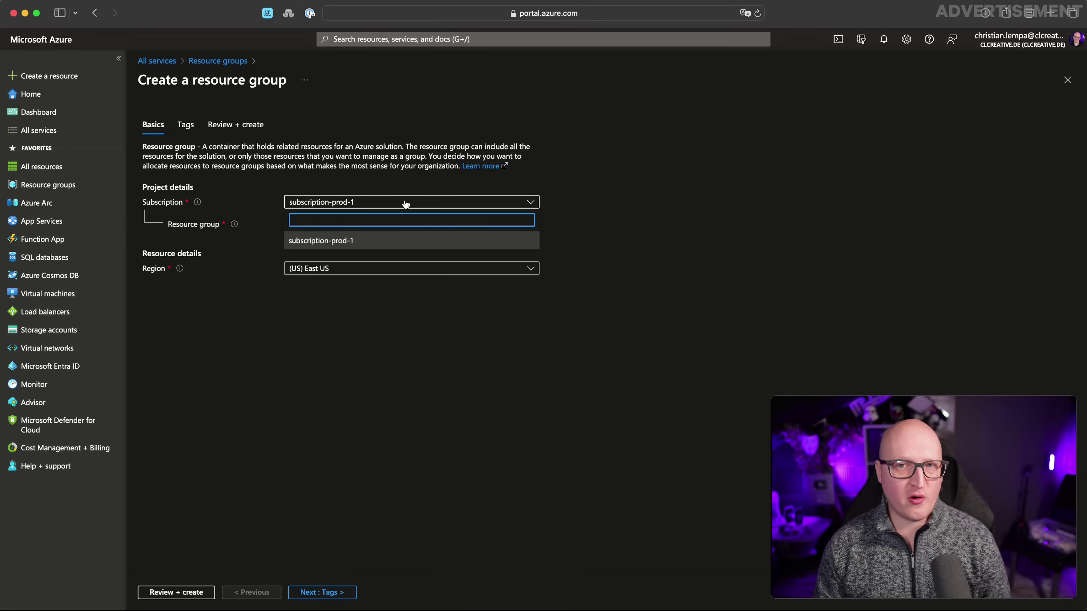
{"action": "left_click", "coordinate": [219, 176]}
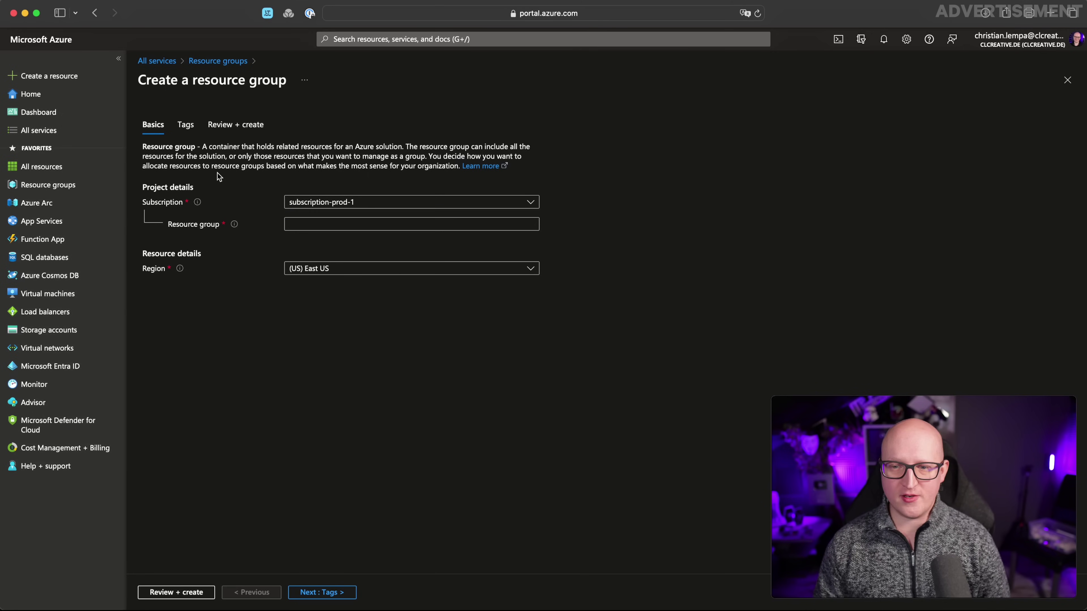
{"action": "left_click", "coordinate": [300, 224]}
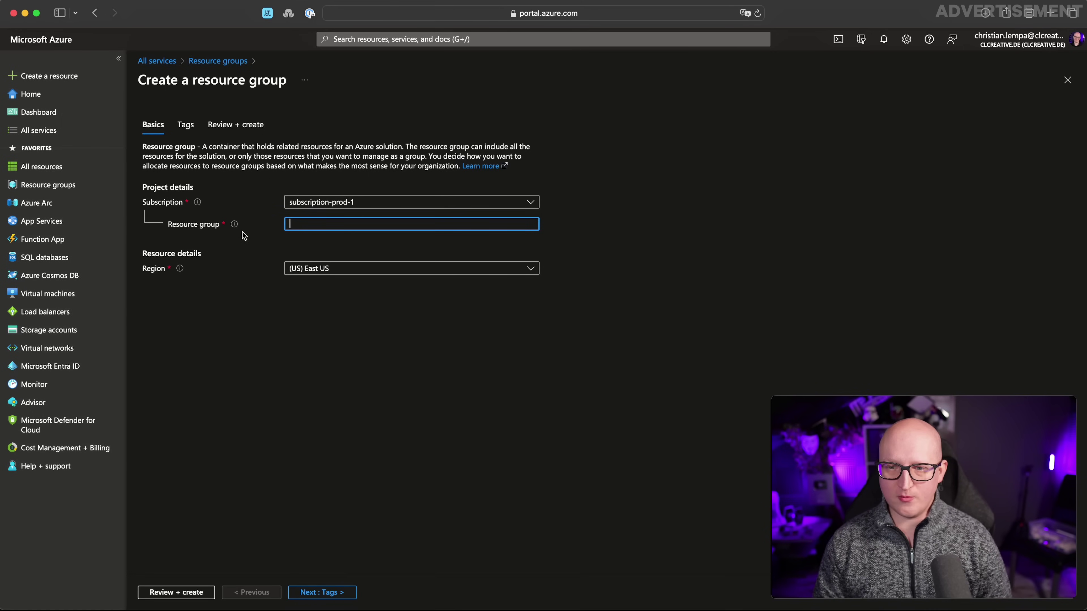
{"action": "type", "text": "res-"}
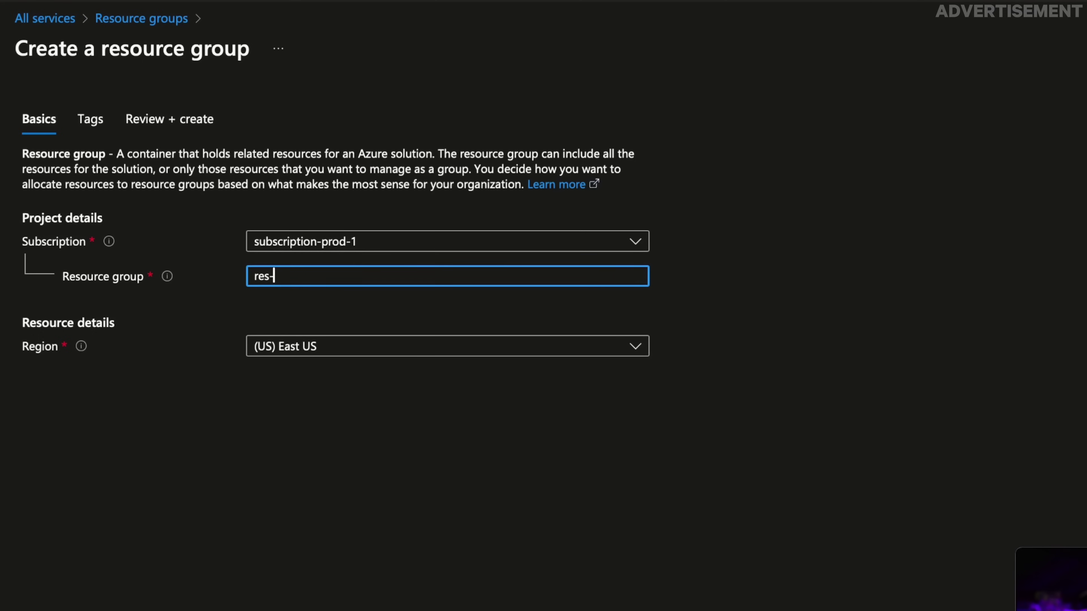
{"action": "type", "text": "demo-1"}
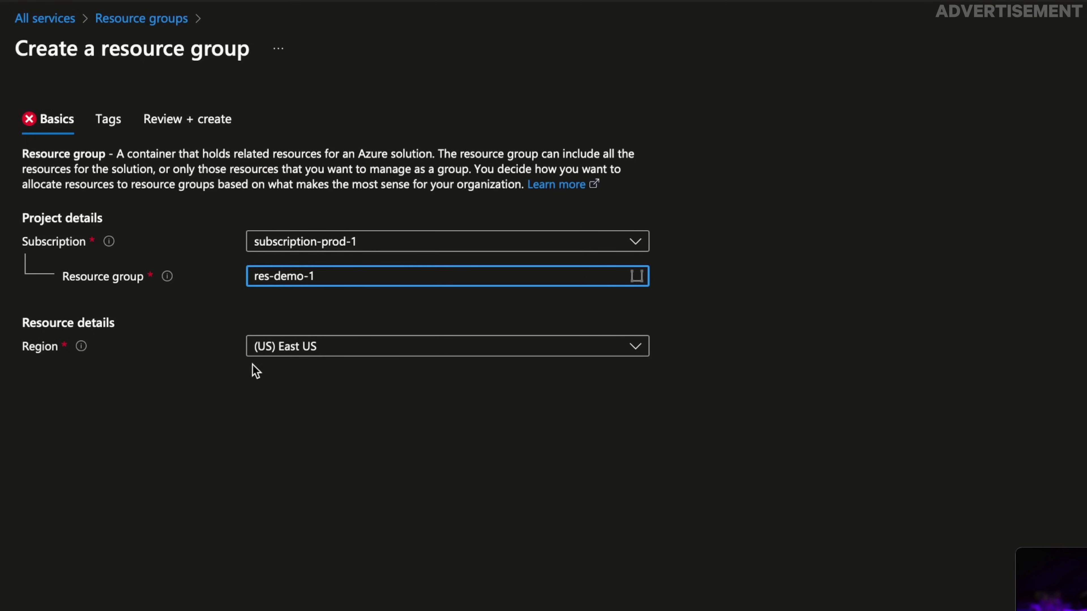
Step: Look through the available regions for the new resource group, comparing the European entries with the others, and close the list without changing the region
{"action": "left_click", "coordinate": [381, 351]}
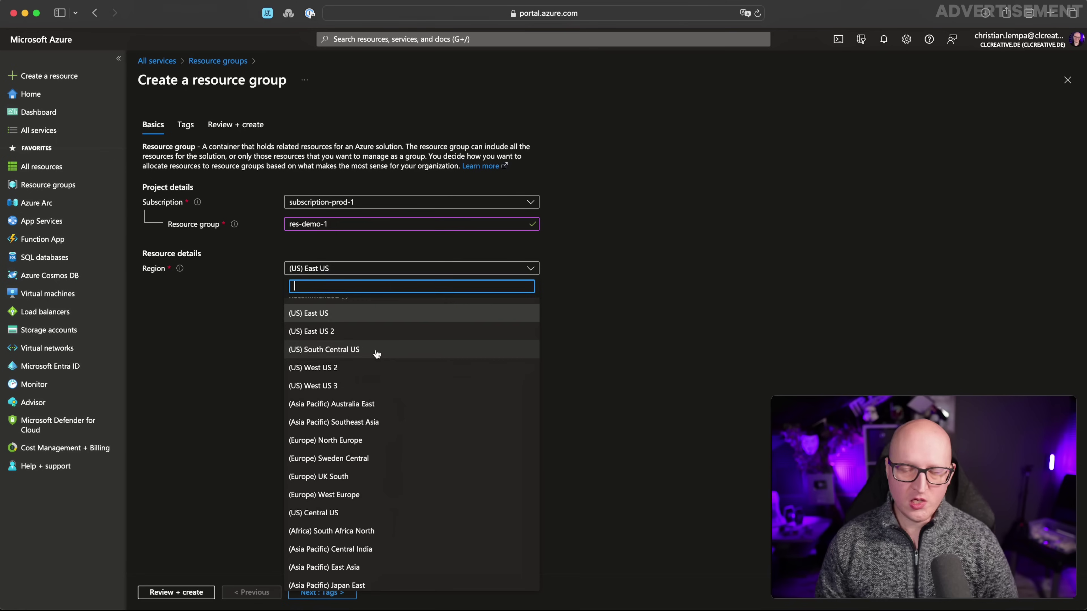
{"action": "scroll", "coordinate": [392, 481], "scroll_direction": "down", "scroll_amount": 5}
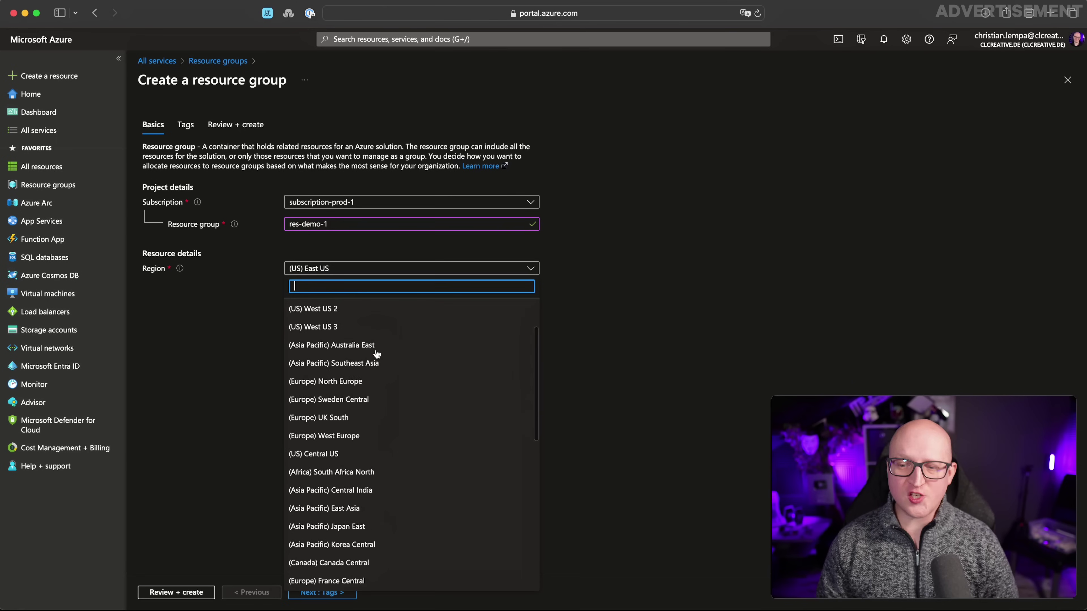
{"action": "scroll", "coordinate": [377, 354], "scroll_direction": "down", "scroll_amount": 5}
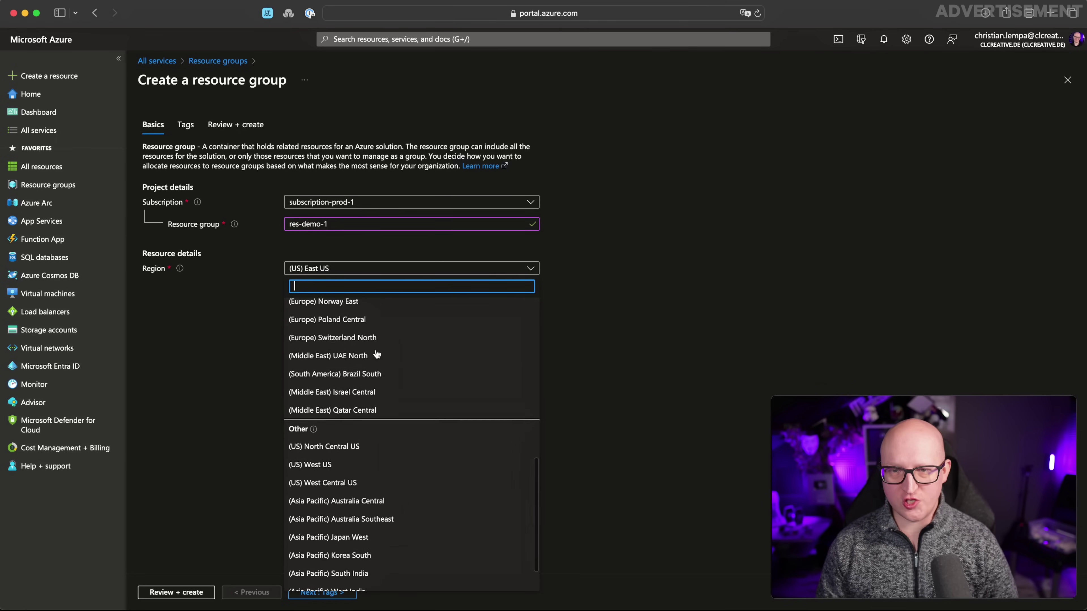
{"action": "scroll", "coordinate": [344, 379], "scroll_direction": "up", "scroll_amount": 5}
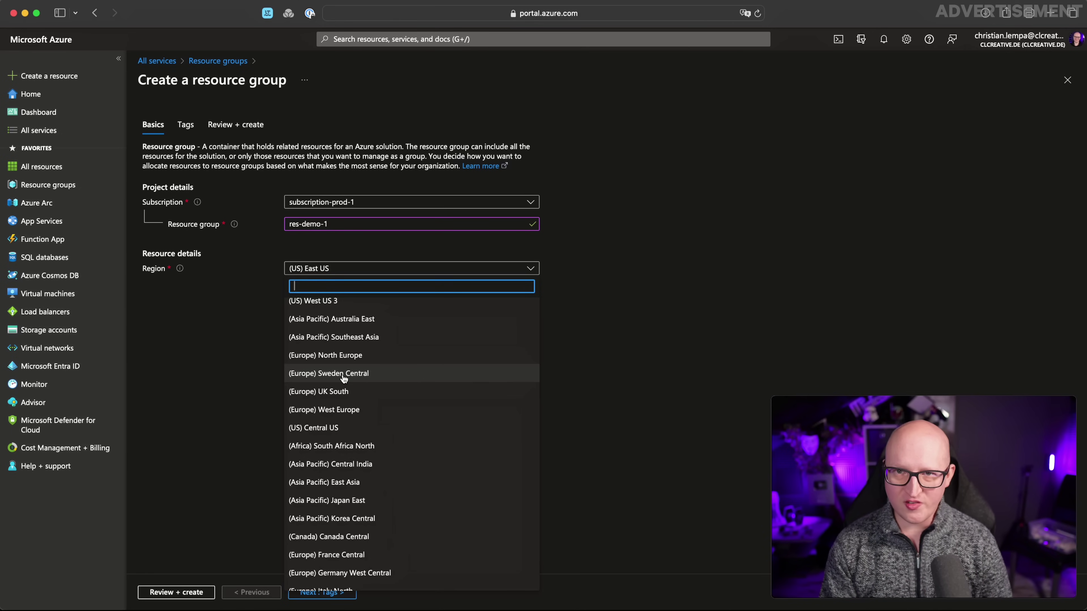
{"action": "scroll", "coordinate": [344, 379], "scroll_direction": "up", "scroll_amount": 3}
{"action": "scroll", "coordinate": [354, 371], "scroll_direction": "down", "scroll_amount": 5}
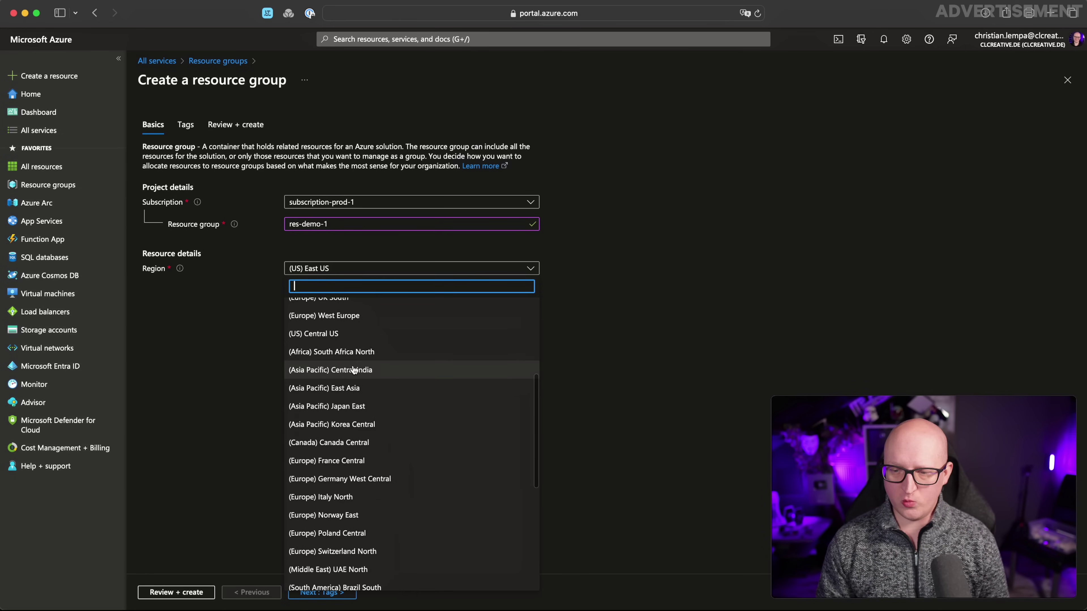
{"action": "scroll", "coordinate": [353, 371], "scroll_direction": "down", "scroll_amount": 3}
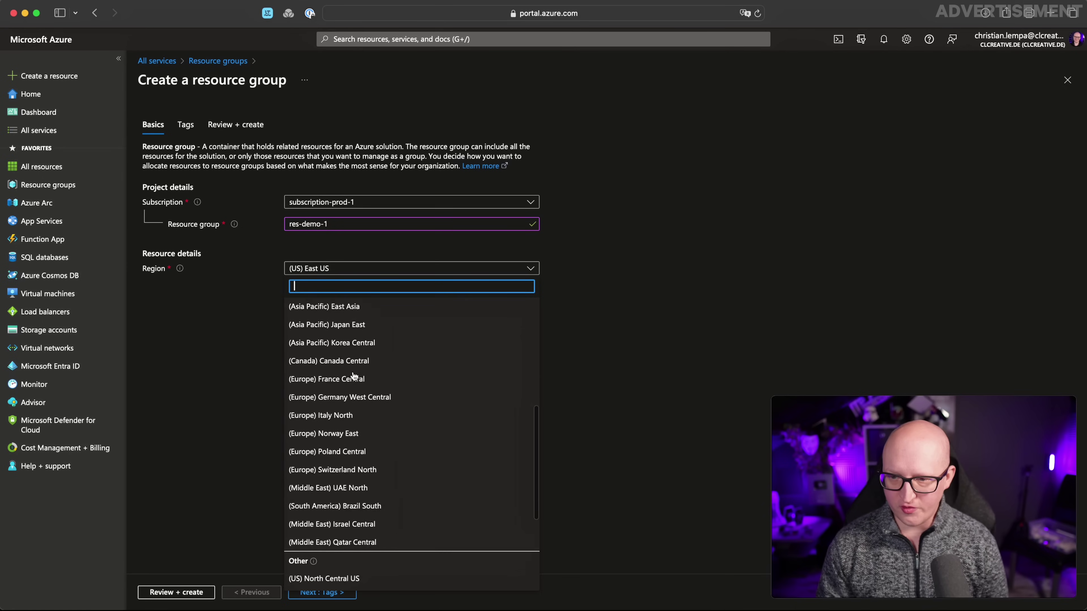
{"action": "scroll", "coordinate": [338, 359], "scroll_direction": "up", "scroll_amount": 5}
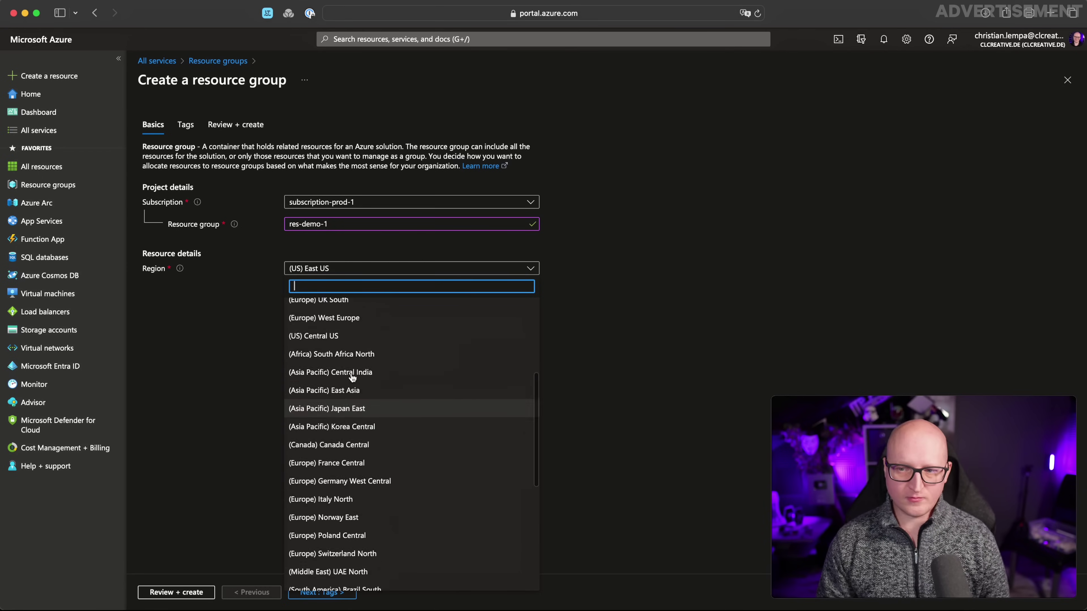
{"action": "left_click", "coordinate": [303, 271]}
{"action": "left_click", "coordinate": [302, 271]}
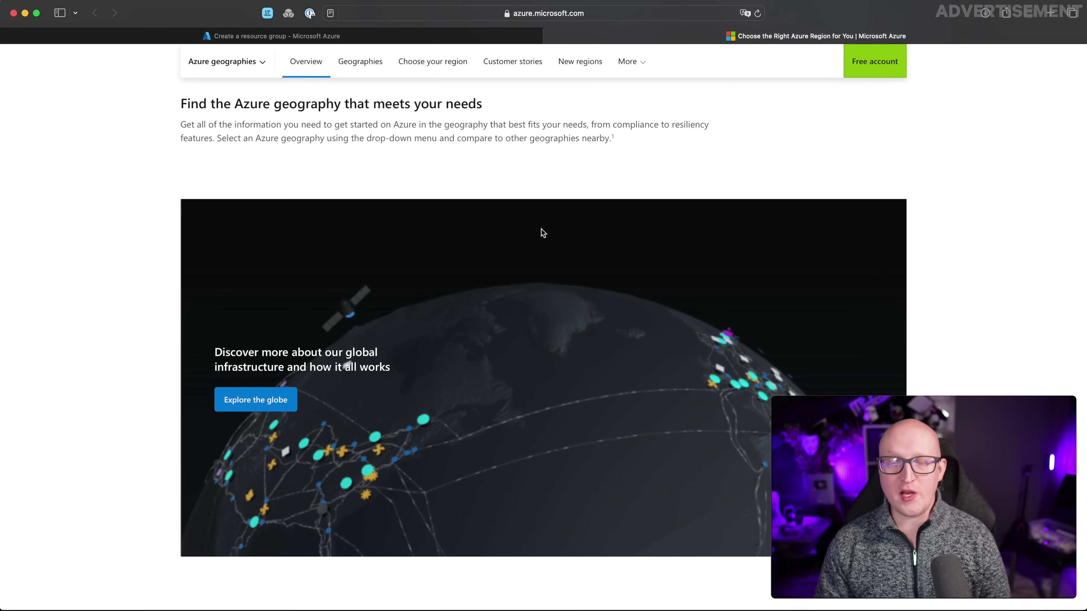
Step: On Microsoft's Azure geographies web page, examine the Germany West Central region's details, including its location
{"action": "scroll", "coordinate": [393, 206], "scroll_direction": "up", "scroll_amount": 1}
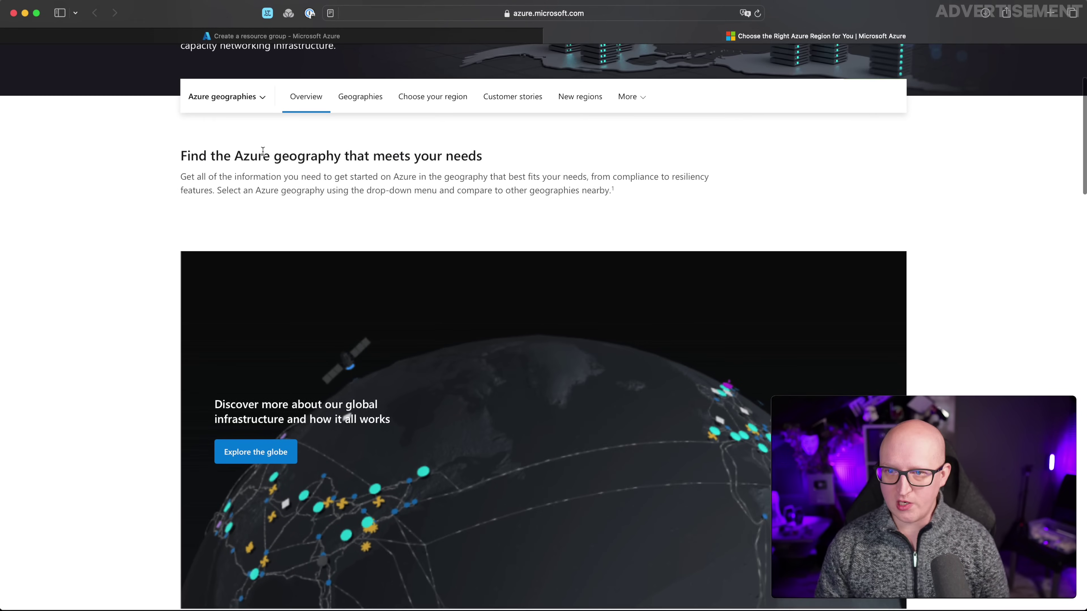
{"action": "scroll", "coordinate": [352, 173], "scroll_direction": "down", "scroll_amount": 3}
{"action": "scroll", "coordinate": [352, 172], "scroll_direction": "down", "scroll_amount": 6}
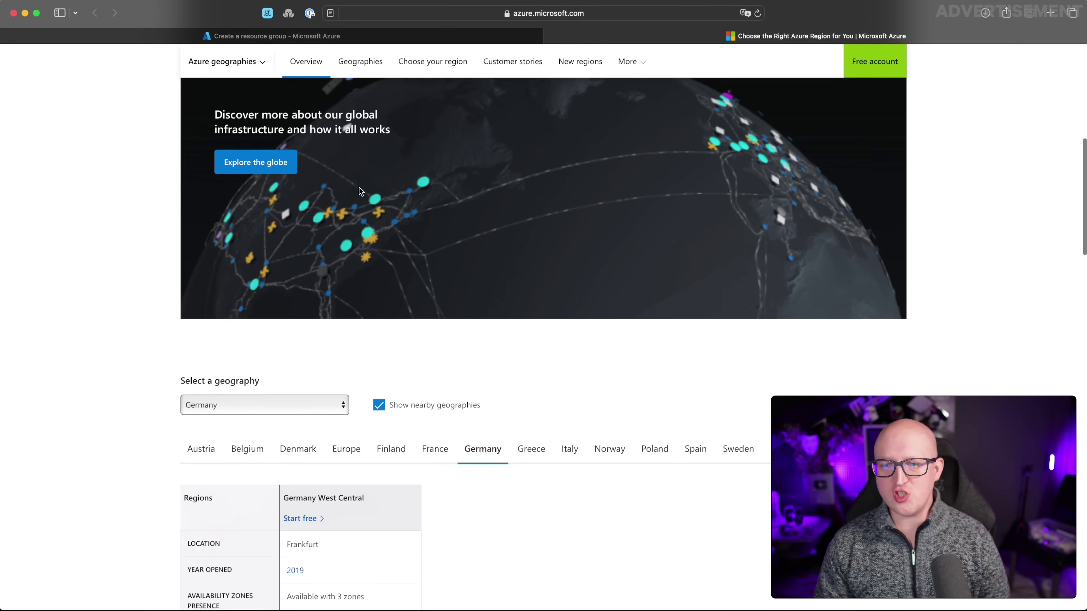
{"action": "scroll", "coordinate": [367, 192], "scroll_direction": "down", "scroll_amount": 8}
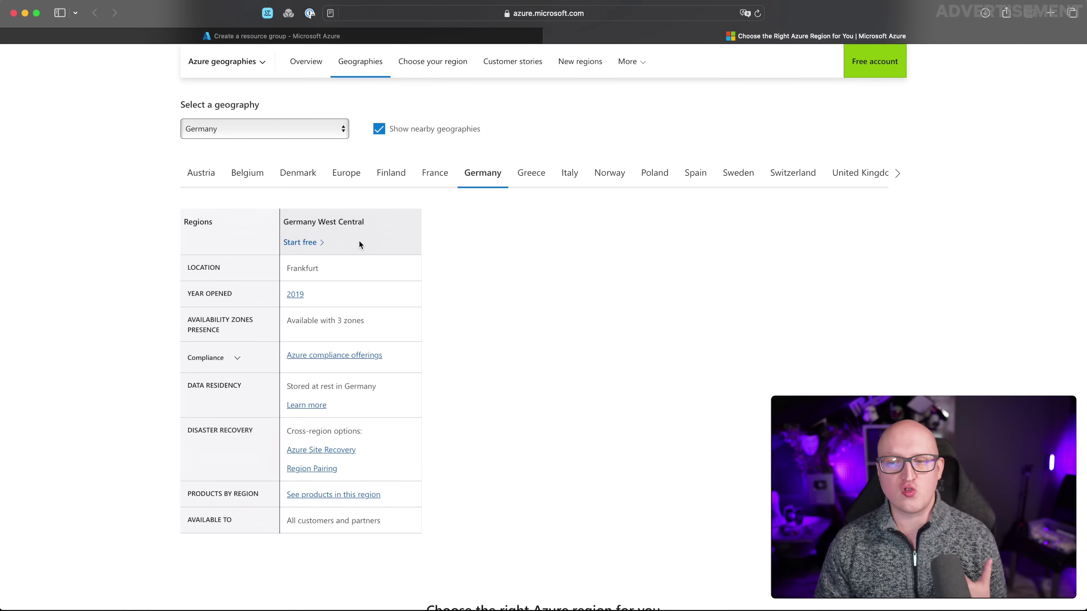
{"action": "left_click_drag", "start_coordinate": [293, 226], "coordinate": [356, 222]}
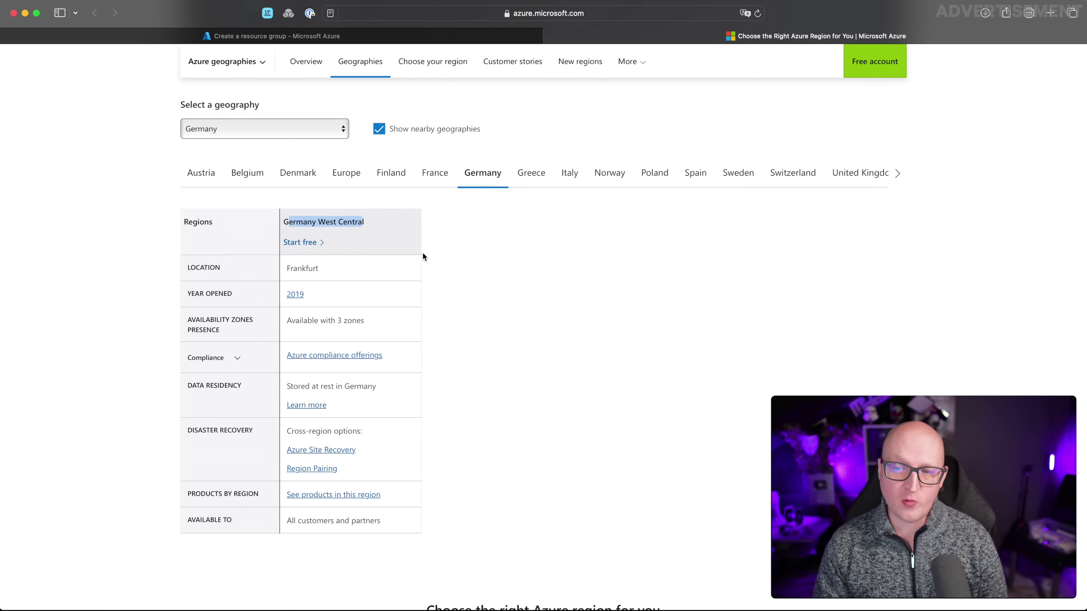
{"action": "left_click_drag", "start_coordinate": [296, 268], "coordinate": [316, 268]}
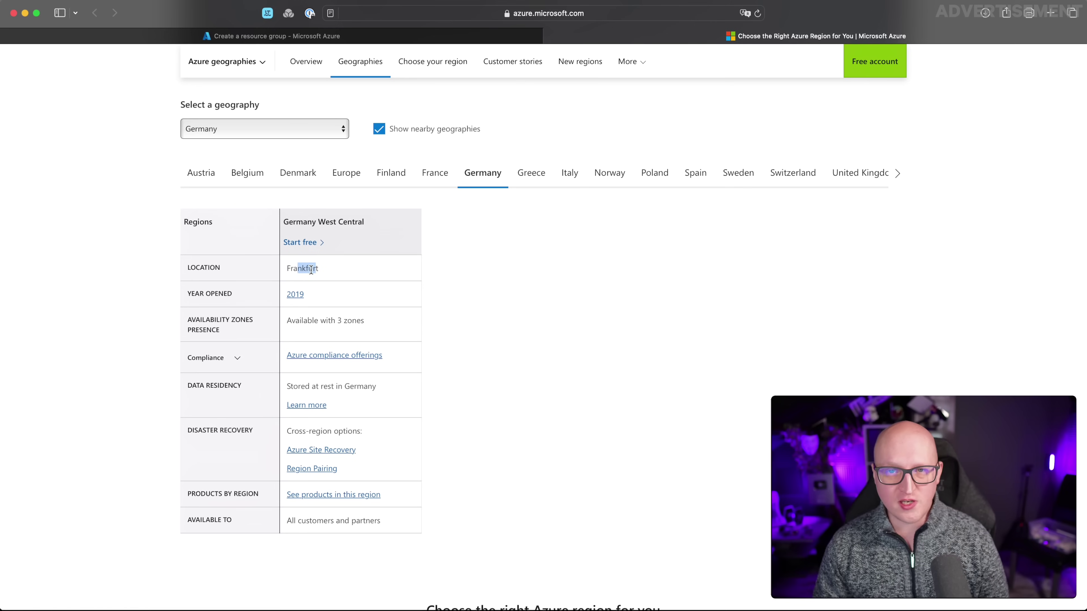
{"action": "left_click", "coordinate": [311, 270]}
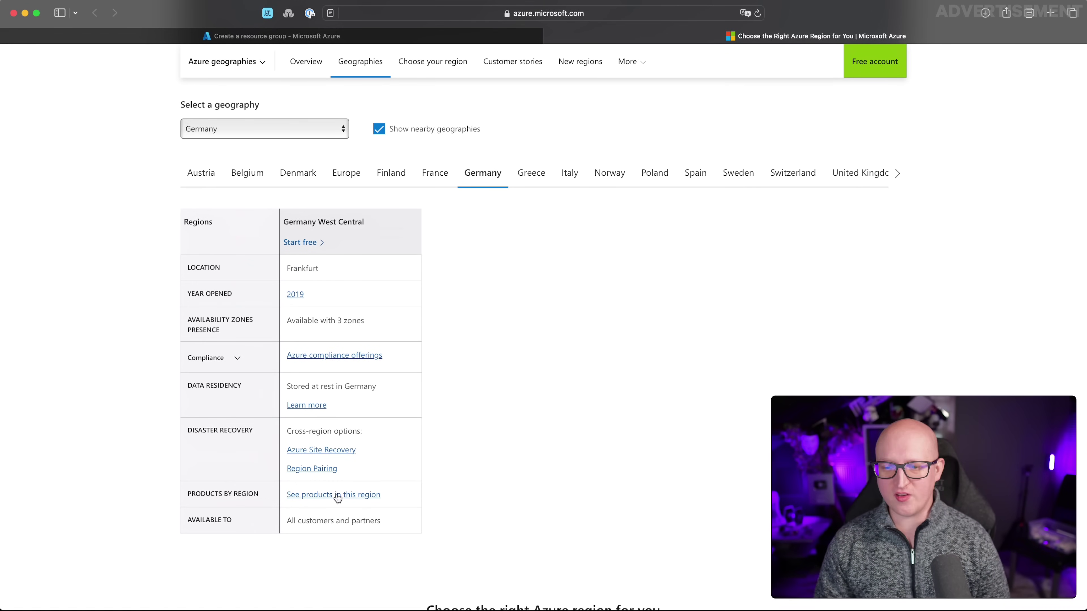
Step: Switch the geographies page to Europe and examine where the North Europe and West Europe regions are located
{"action": "scroll", "coordinate": [338, 497], "scroll_direction": "down", "scroll_amount": 1}
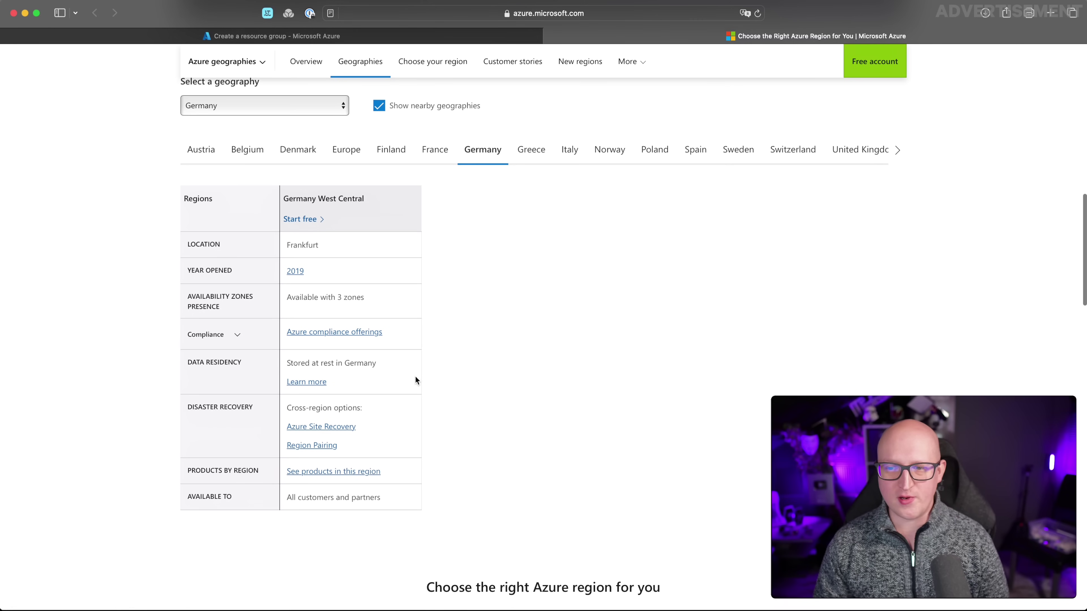
{"action": "left_click", "coordinate": [347, 150]}
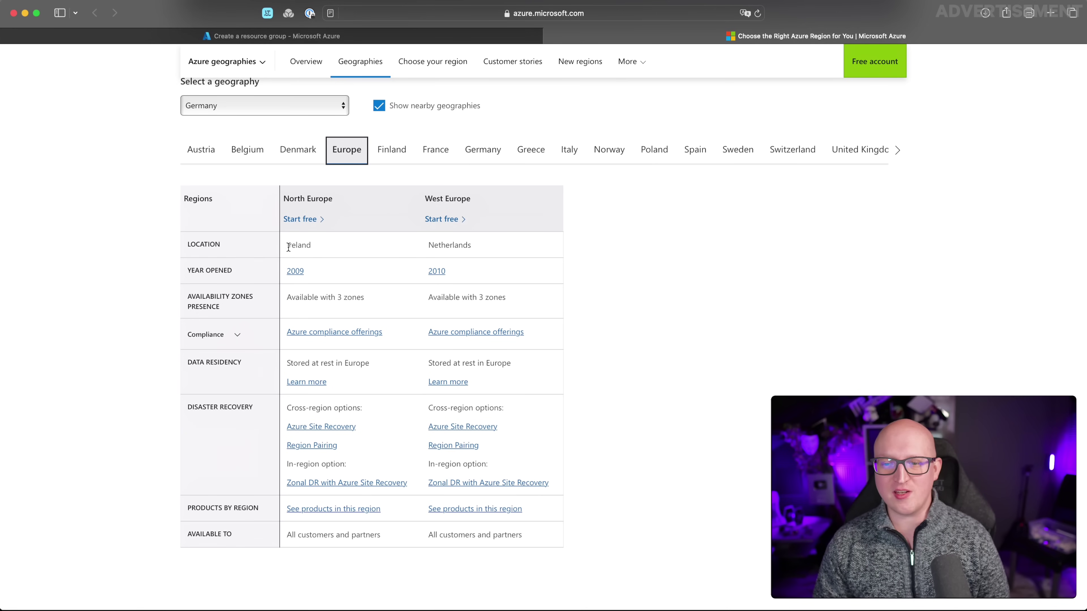
{"action": "left_click_drag", "start_coordinate": [289, 247], "coordinate": [325, 247]}
{"action": "left_click_drag", "start_coordinate": [430, 245], "coordinate": [480, 243]}
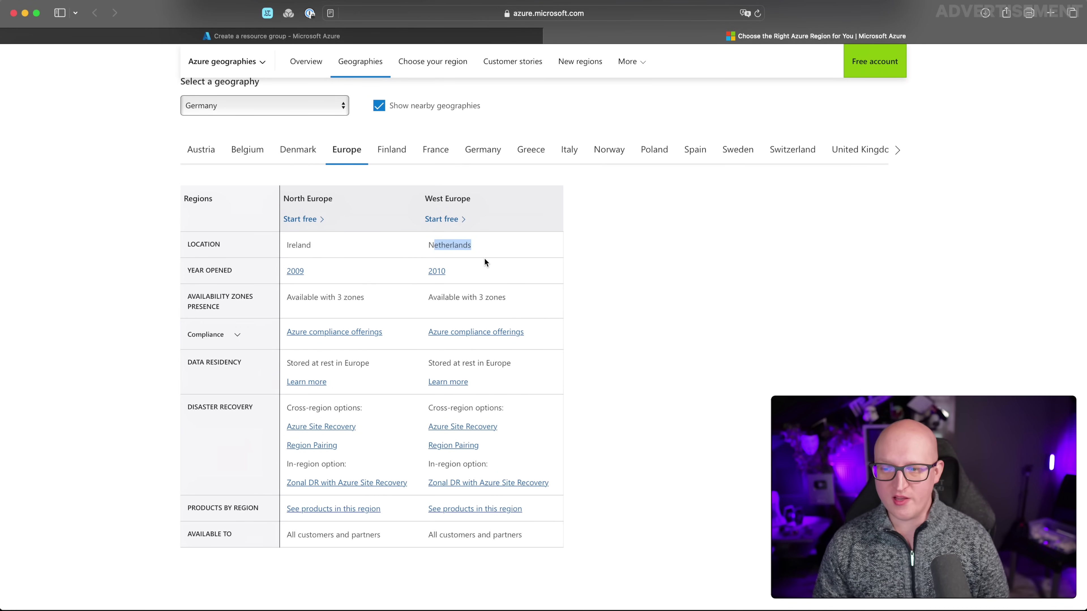
{"action": "left_click", "coordinate": [484, 257]}
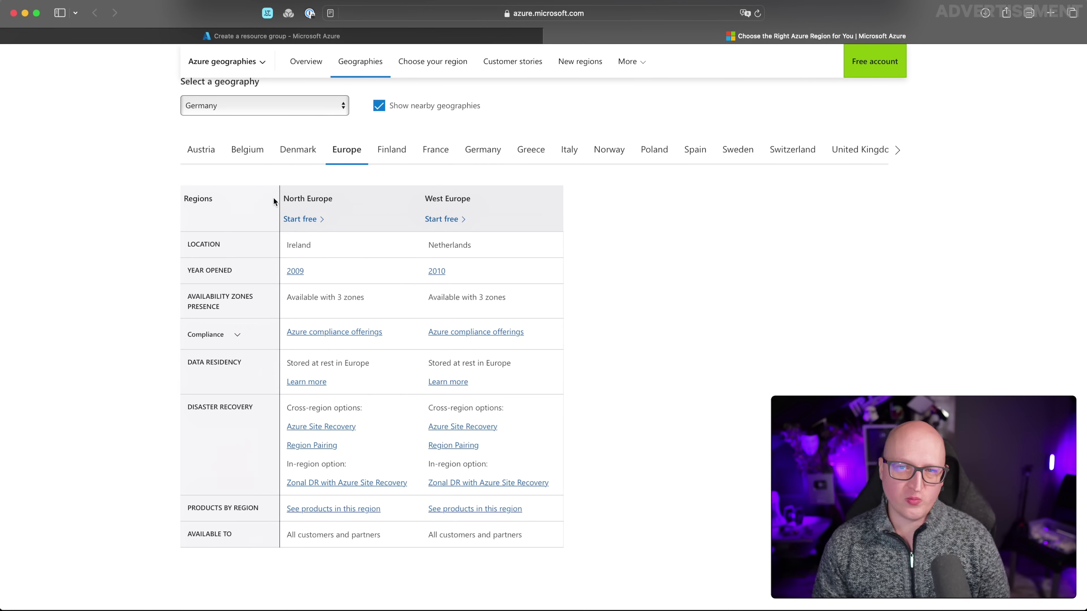
Step: Return to the Azure portal and create the res-demo-1 resource group in Germany West Central without adding any tags
{"action": "left_click", "coordinate": [350, 32]}
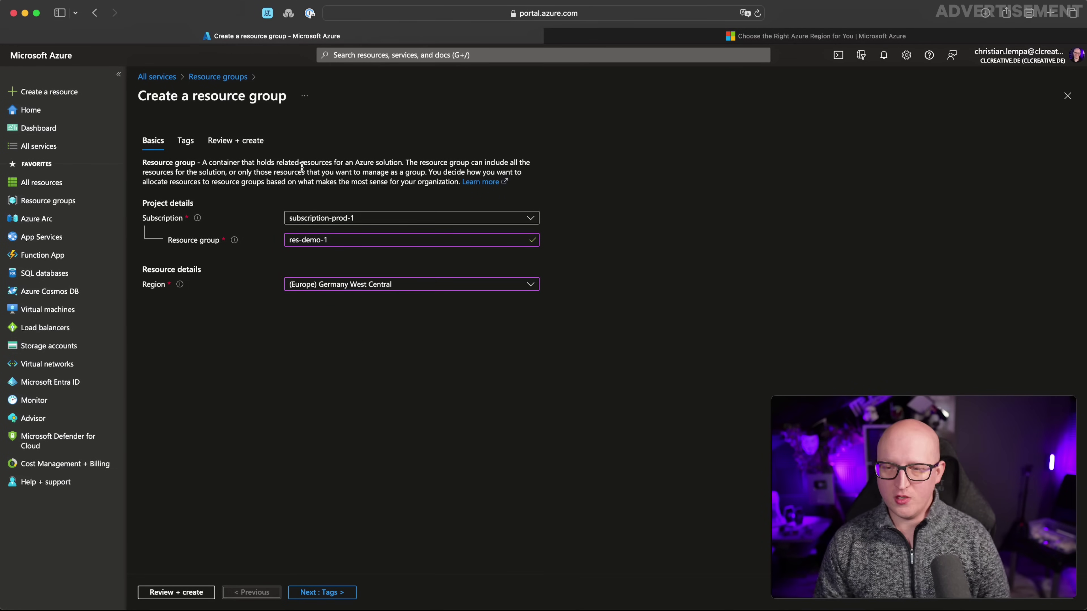
{"action": "left_click", "coordinate": [319, 596]}
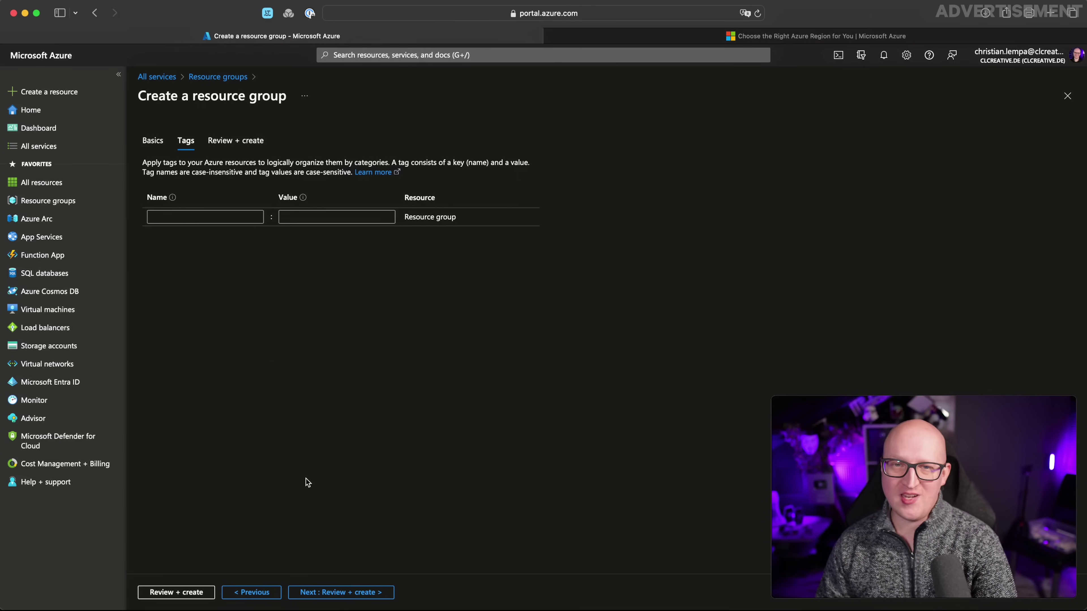
{"action": "left_click", "coordinate": [329, 593]}
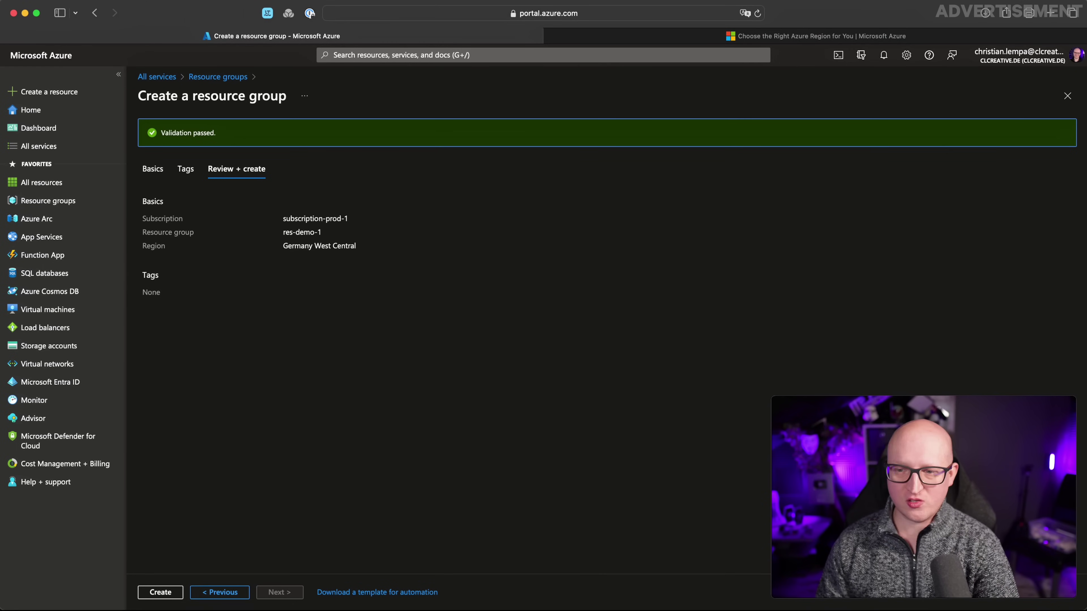
{"action": "left_click", "coordinate": [160, 592]}
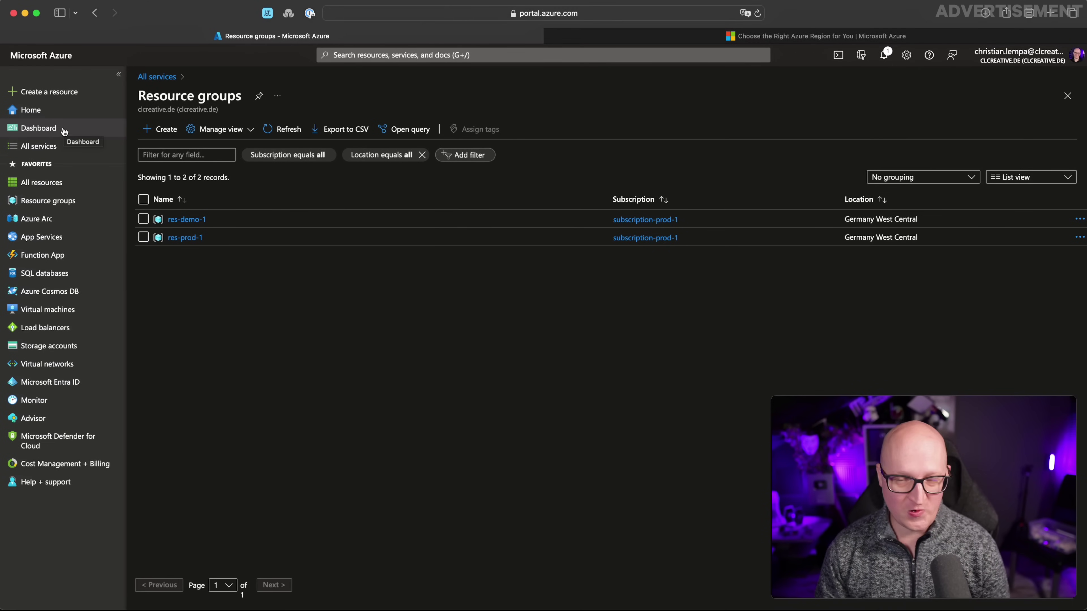
Step: Filter the catalogue of all services by "ssh" and open SSH keys
{"action": "left_click", "coordinate": [55, 149]}
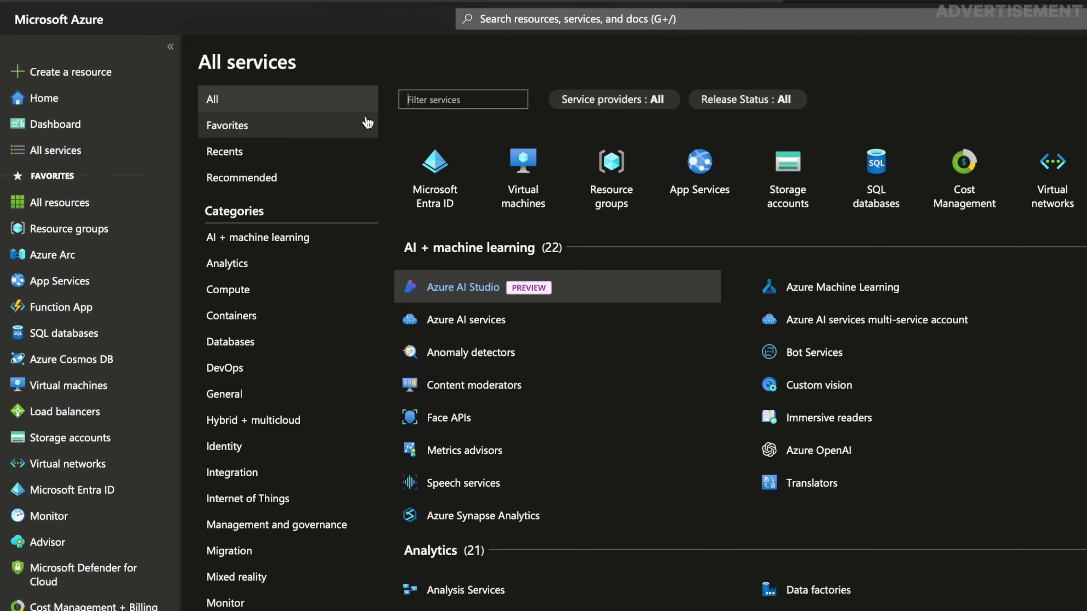
{"action": "type", "text": "ssh"}
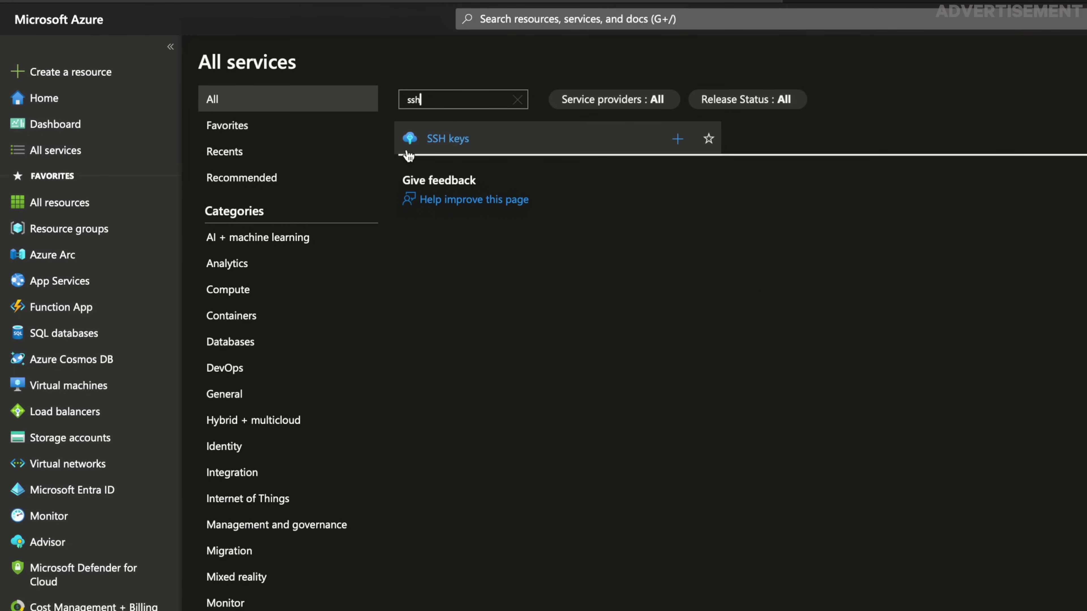
{"action": "left_click", "coordinate": [448, 139]}
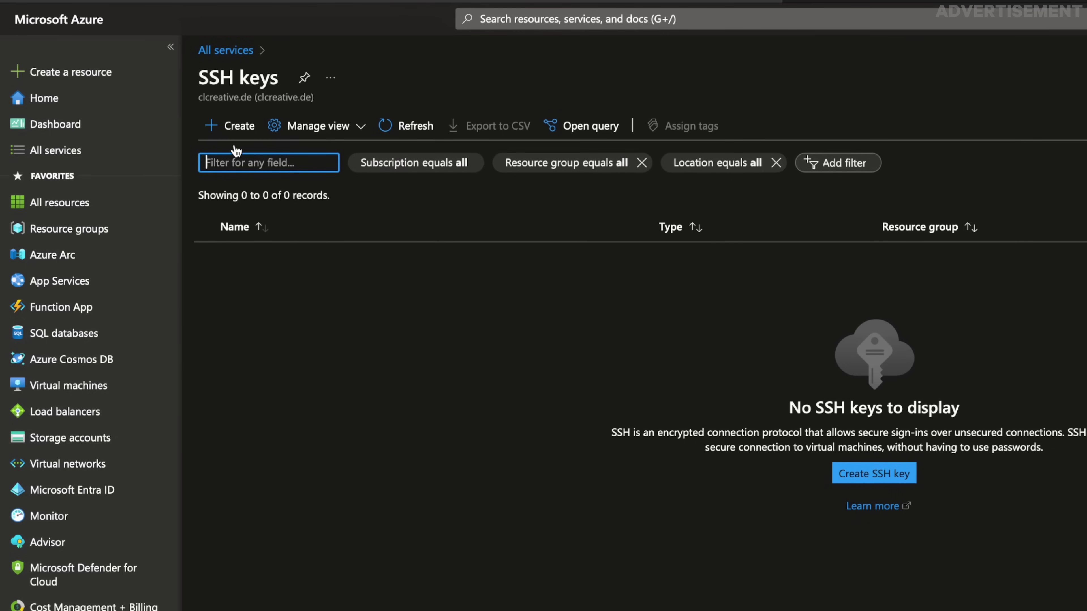
Step: Start creating a resource from the overview of all resources and search the Marketplace for "ssh key"
{"action": "left_click", "coordinate": [56, 197]}
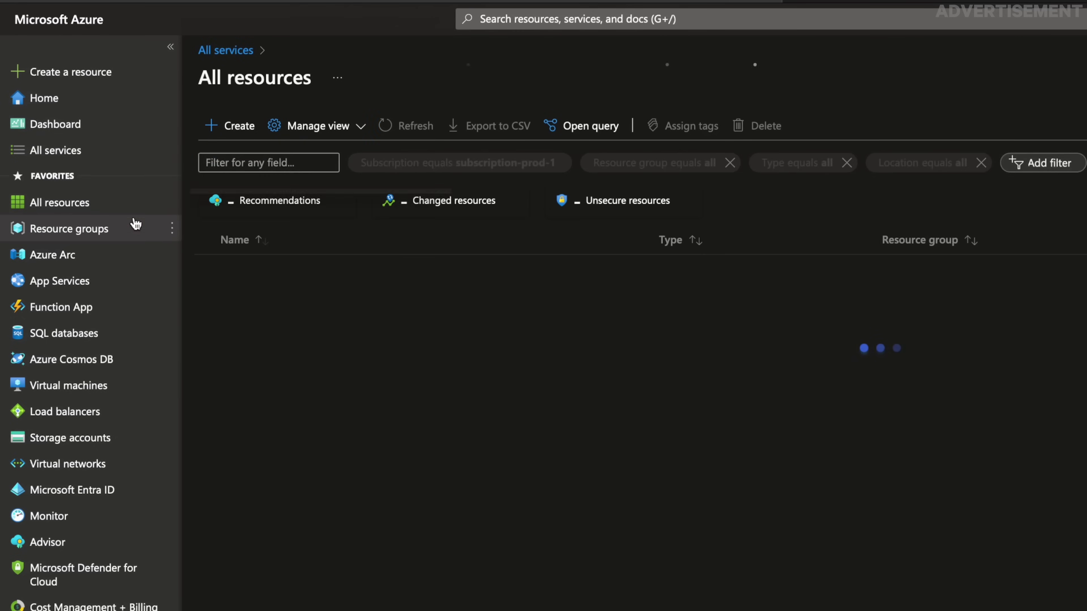
{"action": "left_click", "coordinate": [239, 137]}
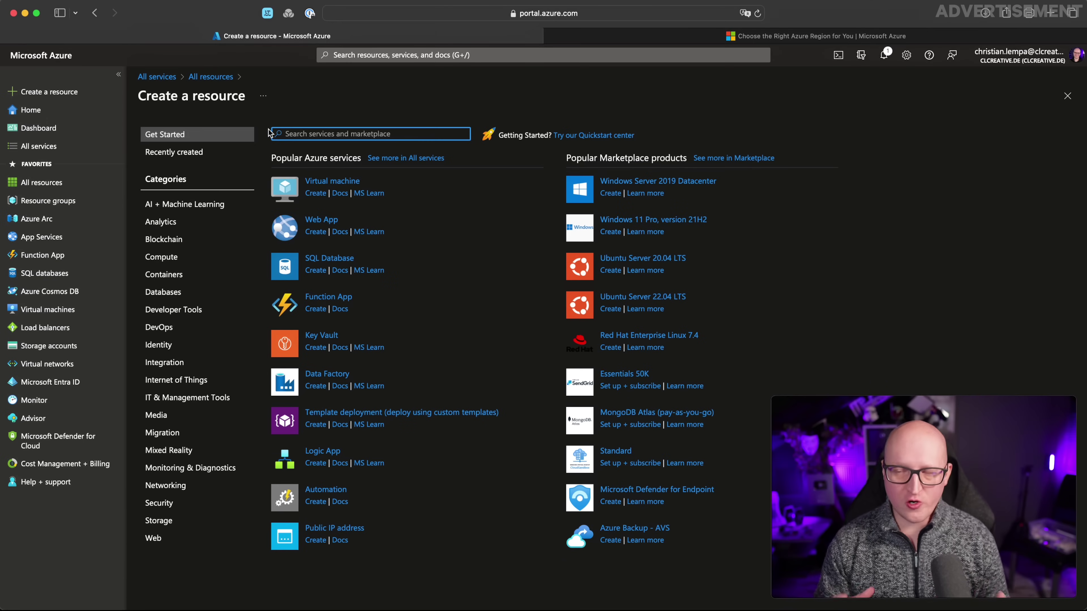
{"action": "type", "text": "ssh"}
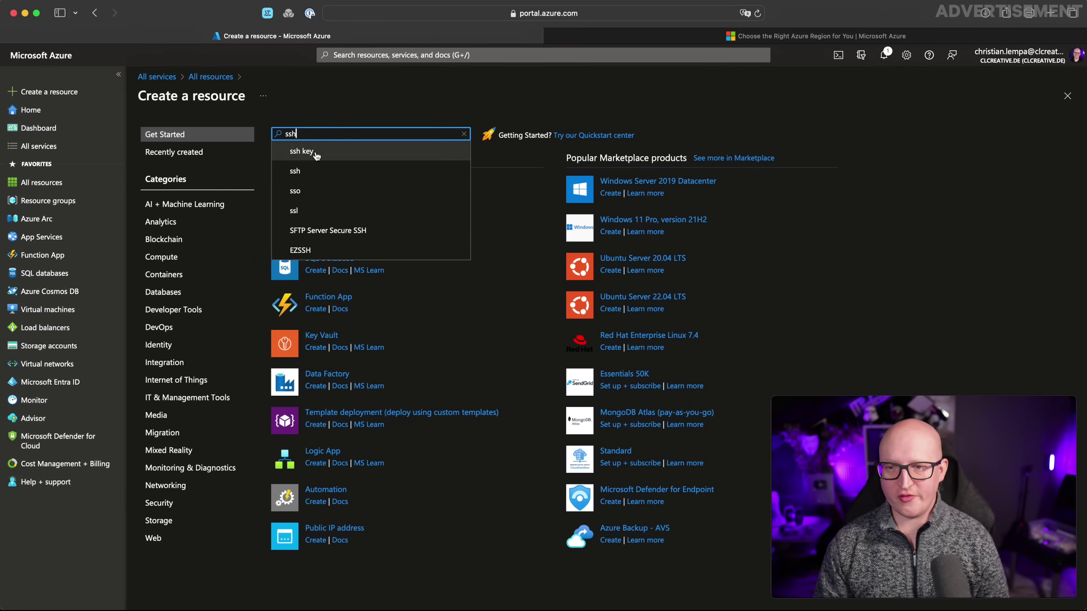
{"action": "key", "text": "Return"}
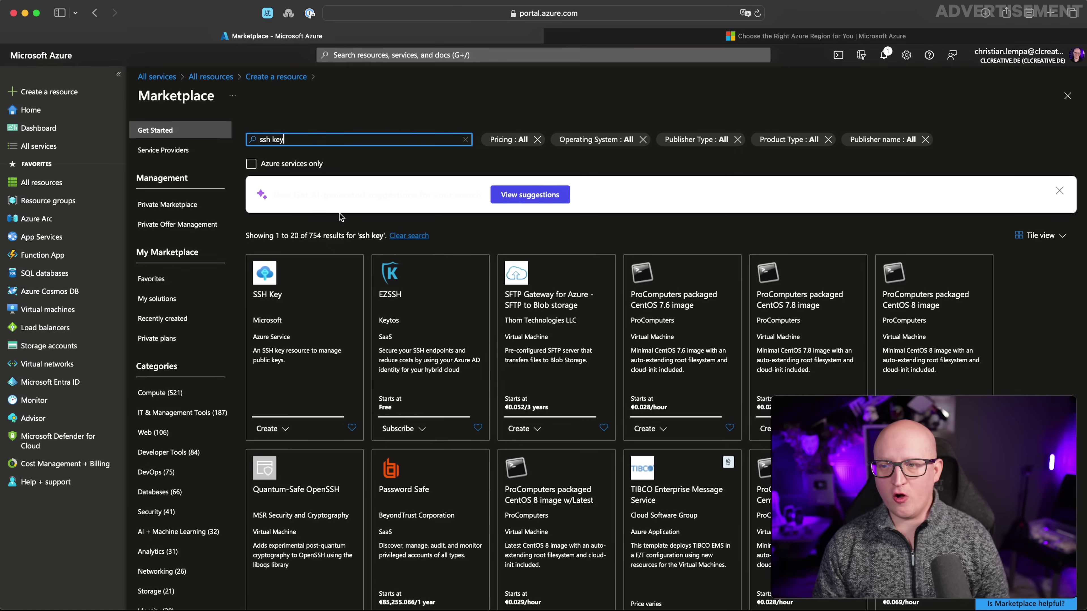
Step: Open Microsoft's SSH Key service among the Marketplace results and start creating it with the SSH Key plan
{"action": "scroll", "coordinate": [471, 205], "scroll_direction": "down", "scroll_amount": 2}
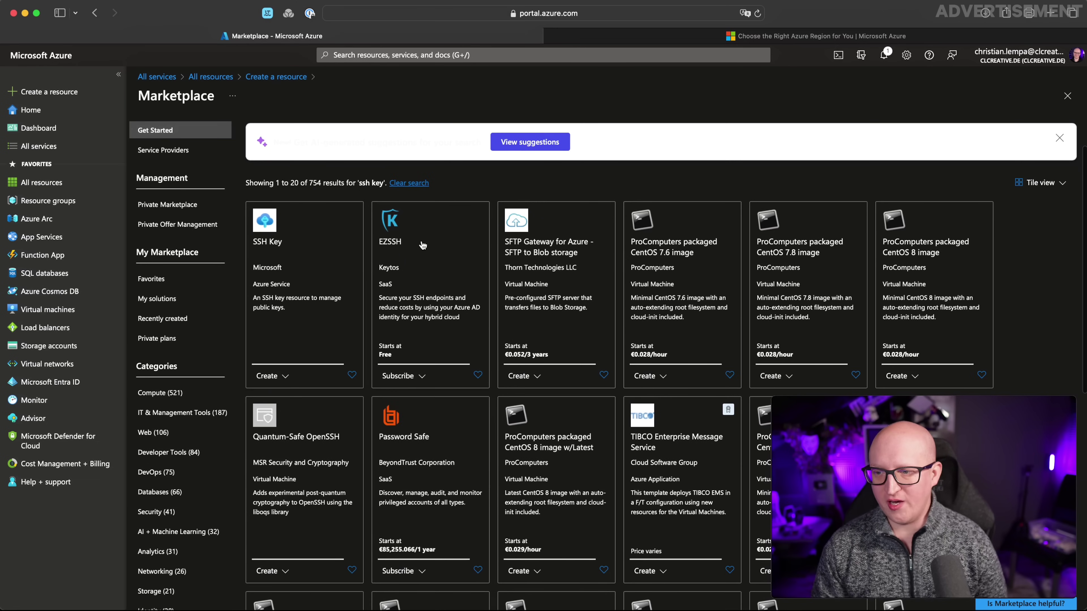
{"action": "scroll", "coordinate": [284, 253], "scroll_direction": "down", "scroll_amount": 1}
{"action": "left_click", "coordinate": [282, 248]}
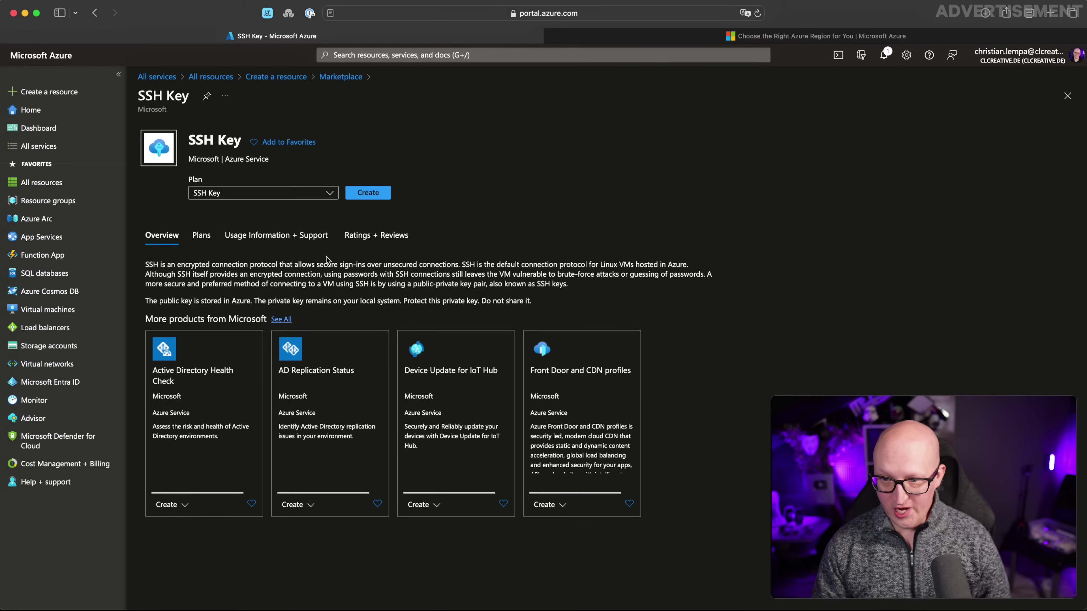
{"action": "left_click", "coordinate": [379, 210]}
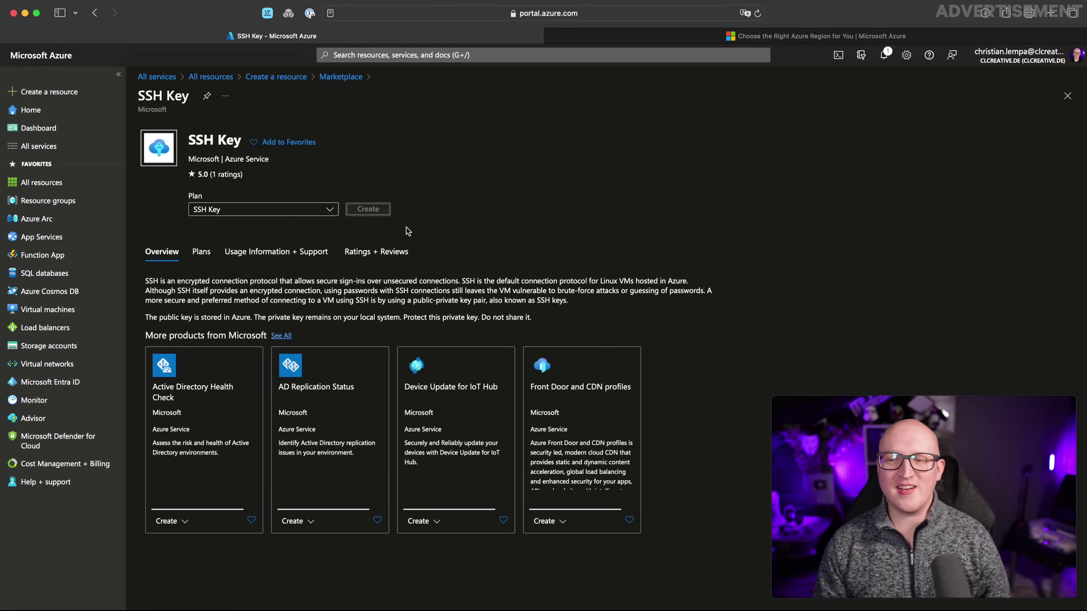
Step: Keep subscription-prod-1 for the SSH key, assign it to resource group res-prod-1 and name the key pair xcad-ssh
{"action": "left_click", "coordinate": [313, 242]}
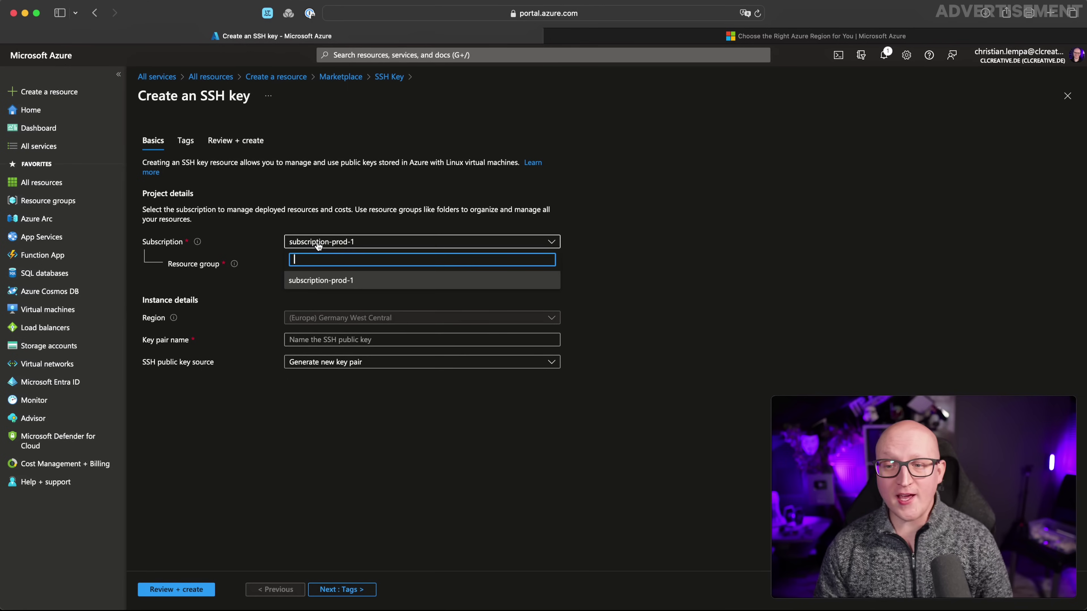
{"action": "left_click", "coordinate": [305, 215]}
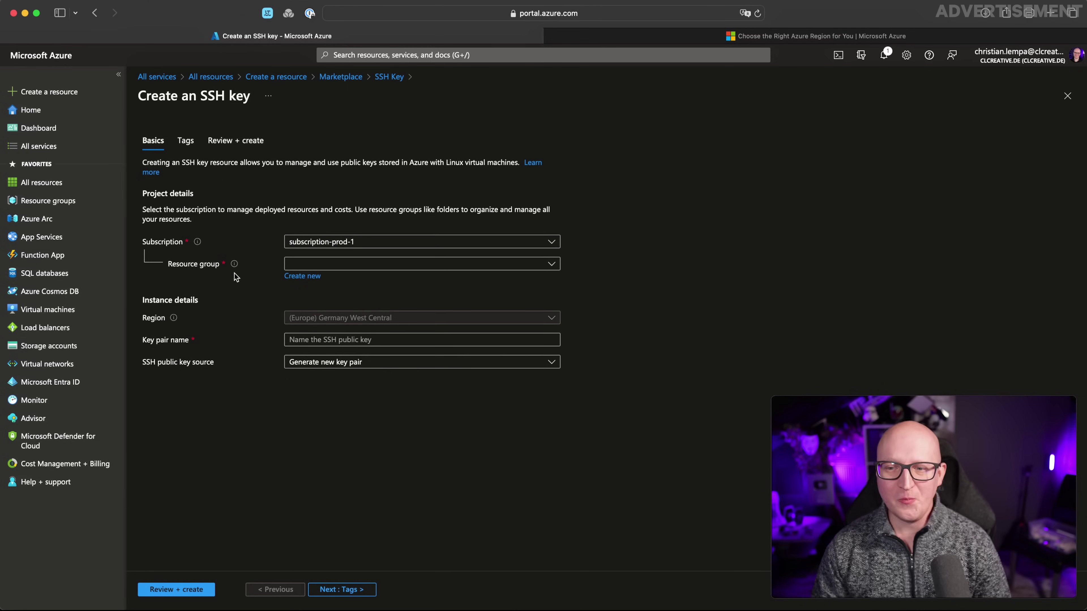
{"action": "left_click", "coordinate": [301, 264]}
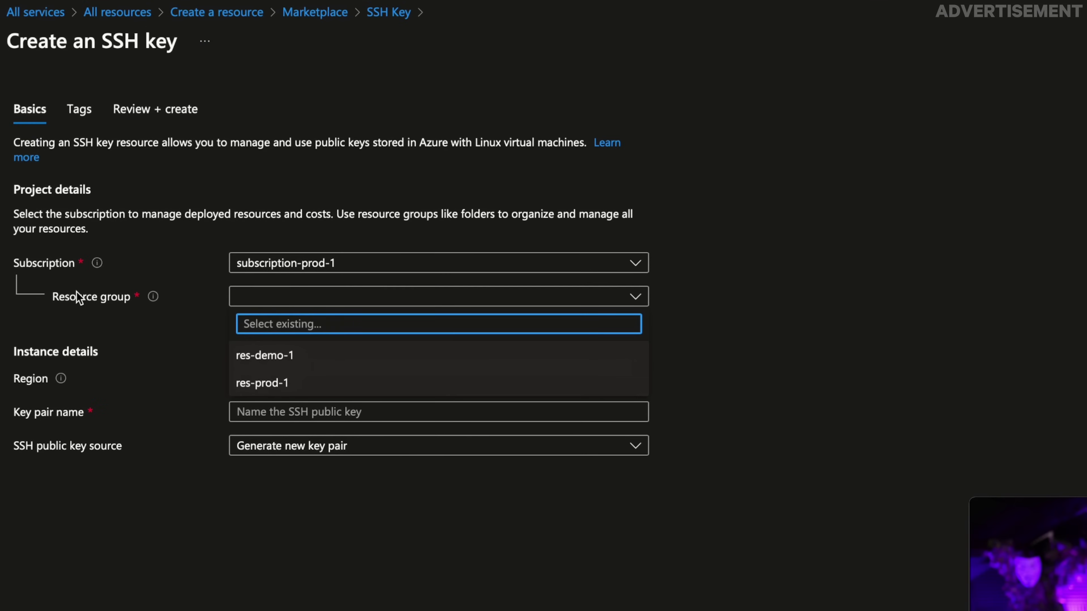
{"action": "left_click", "coordinate": [275, 384]}
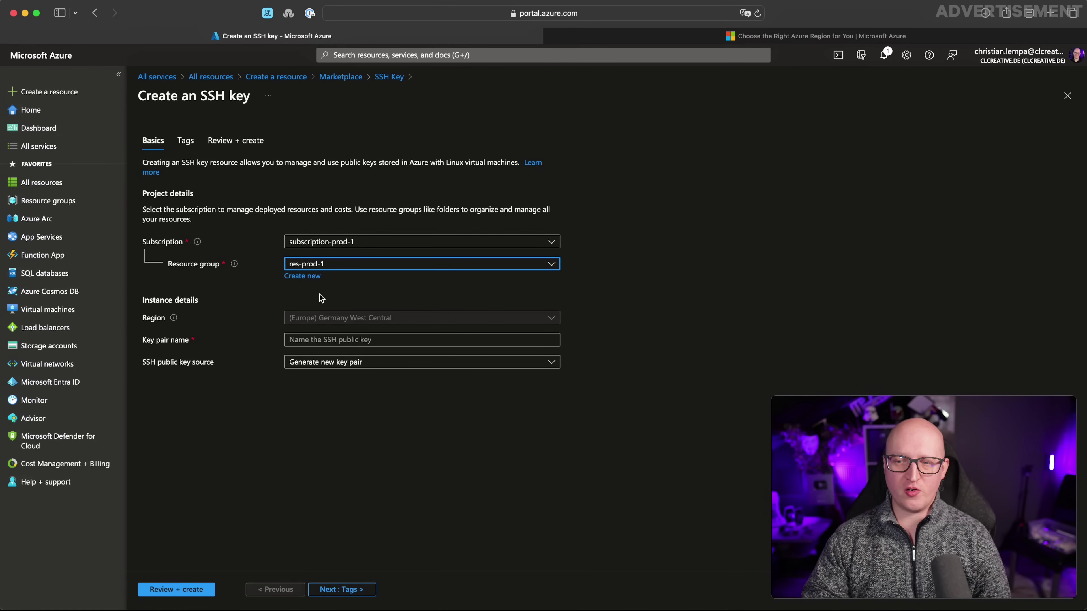
{"action": "left_click", "coordinate": [336, 342]}
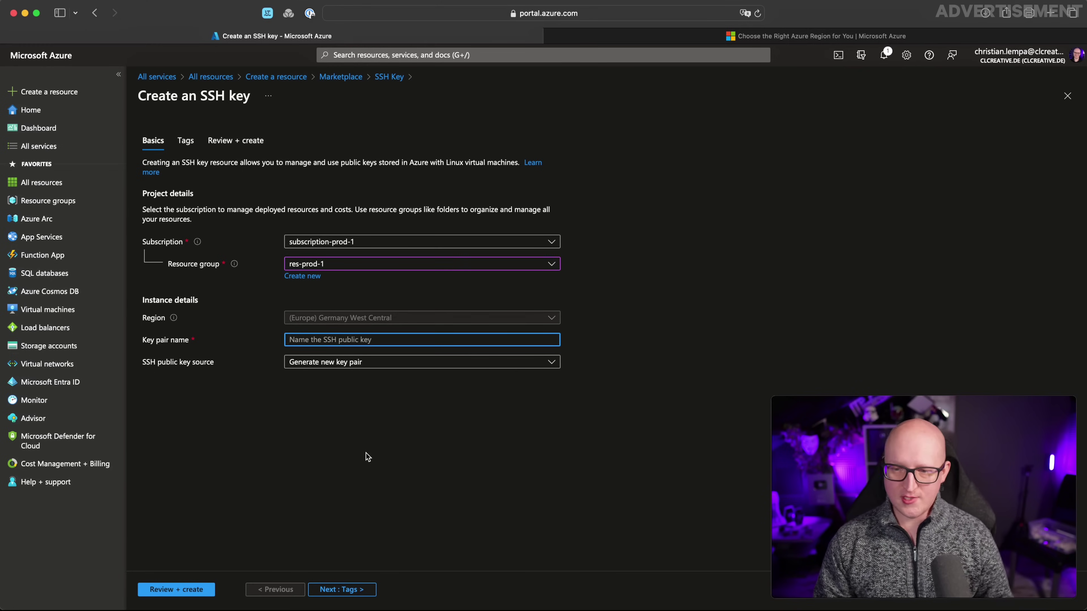
{"action": "type", "text": "xcad-ssh"}
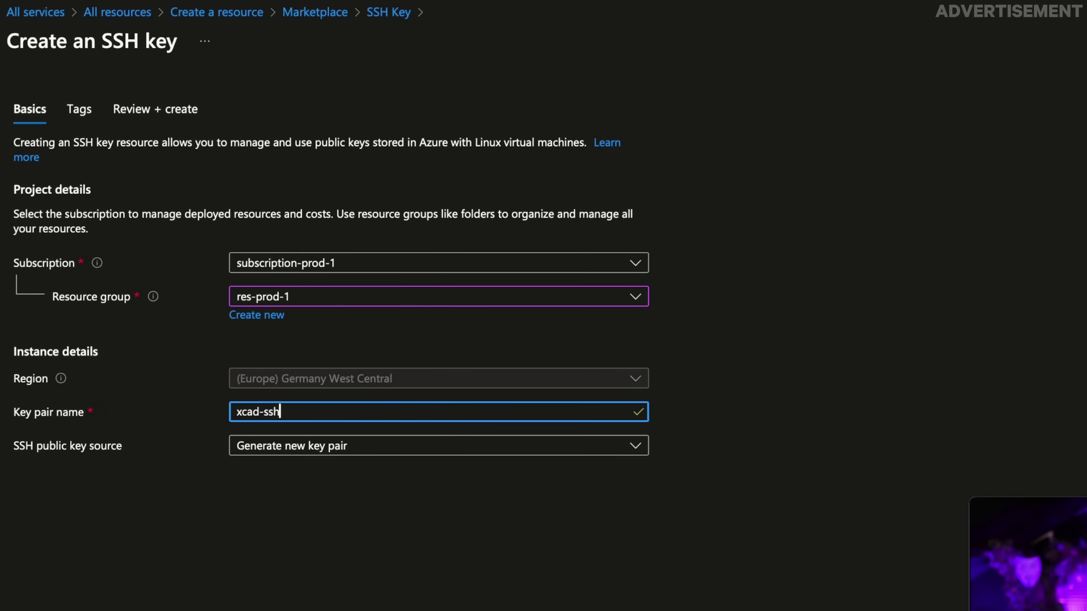
Step: Set the SSH public key source to Upload existing public key, paste the public key and proceed to review without tags
{"action": "left_click", "coordinate": [265, 448]}
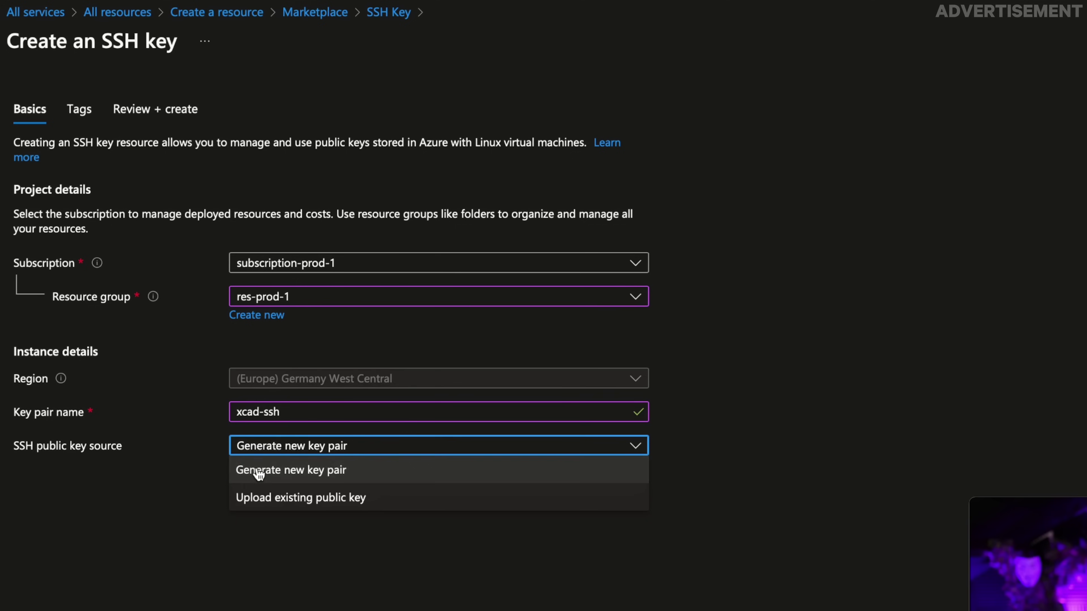
{"action": "left_click", "coordinate": [301, 497]}
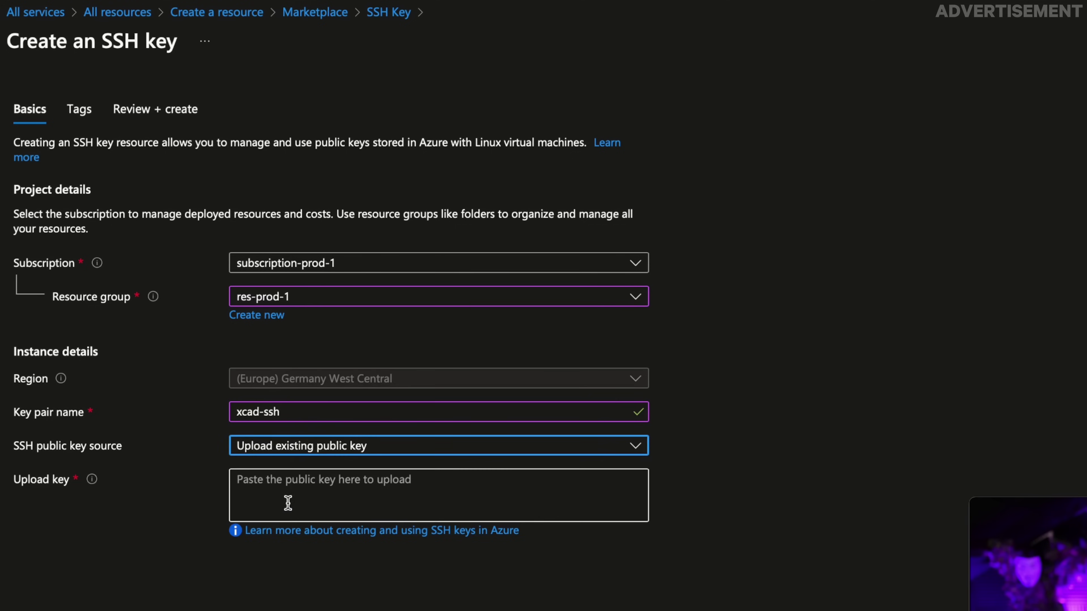
{"action": "left_click", "coordinate": [272, 498]}
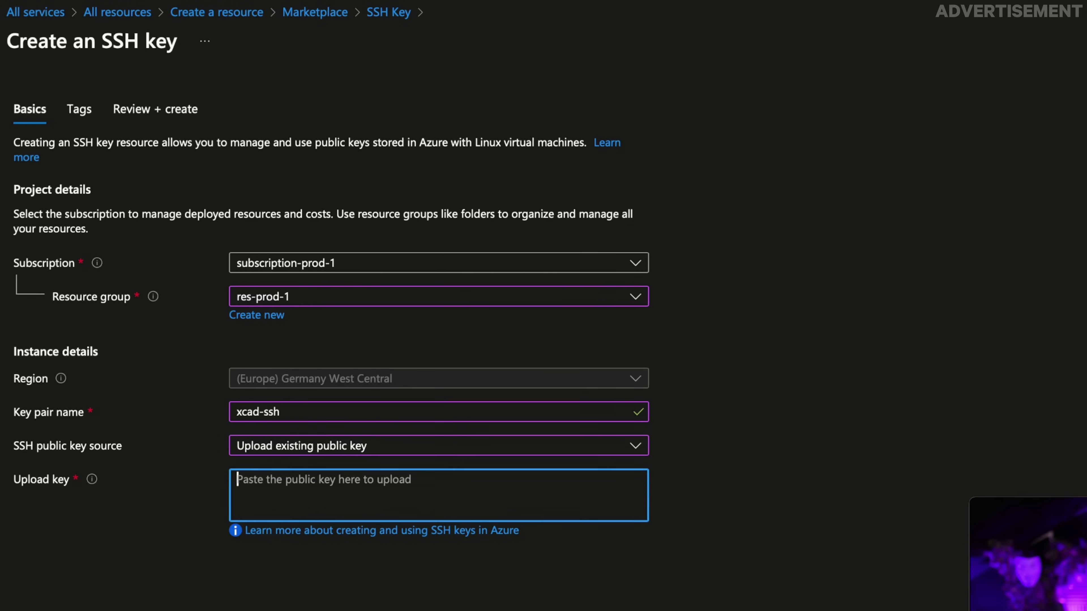
{"action": "key", "text": "super+v"}
{"action": "left_click", "coordinate": [331, 590]}
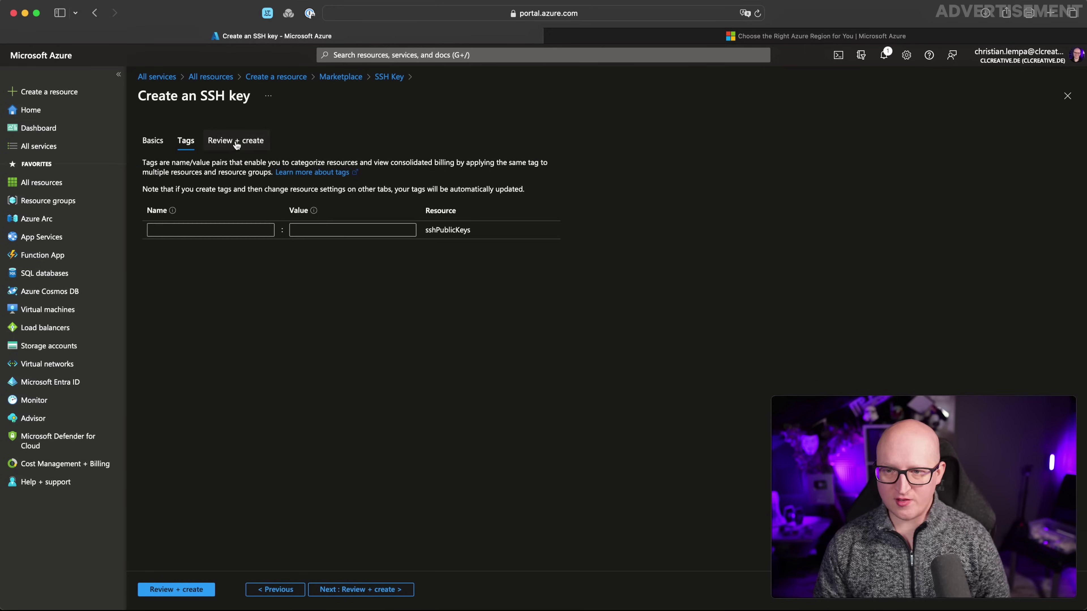
{"action": "left_click", "coordinate": [155, 110]}
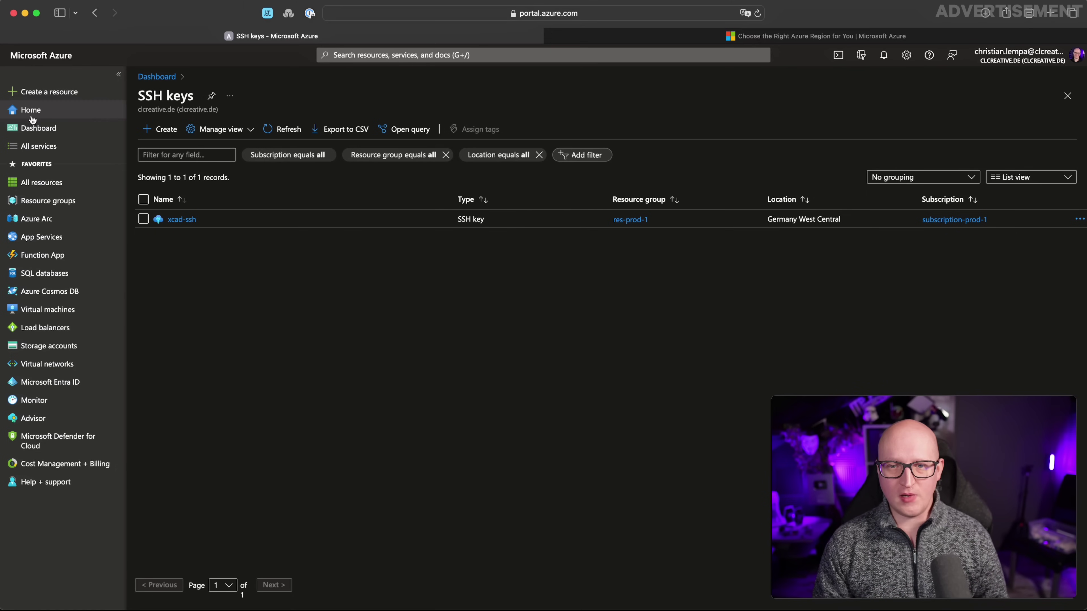
Step: Filter the catalogue of all services by "virtual net" and open Virtual networks
{"action": "left_click", "coordinate": [36, 146]}
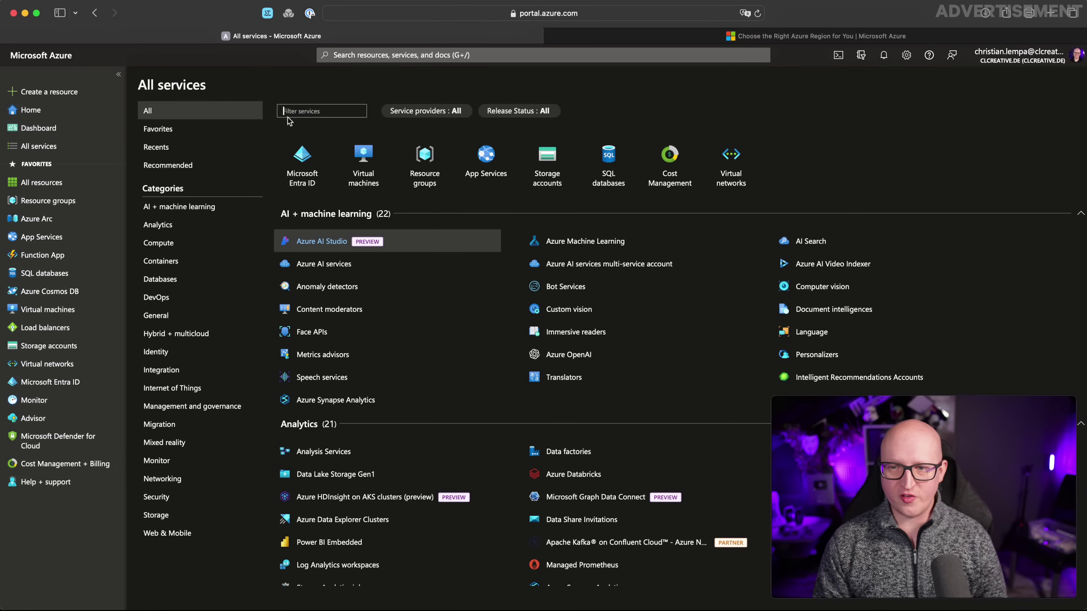
{"action": "left_click", "coordinate": [290, 112]}
{"action": "type", "text": "virtual net"}
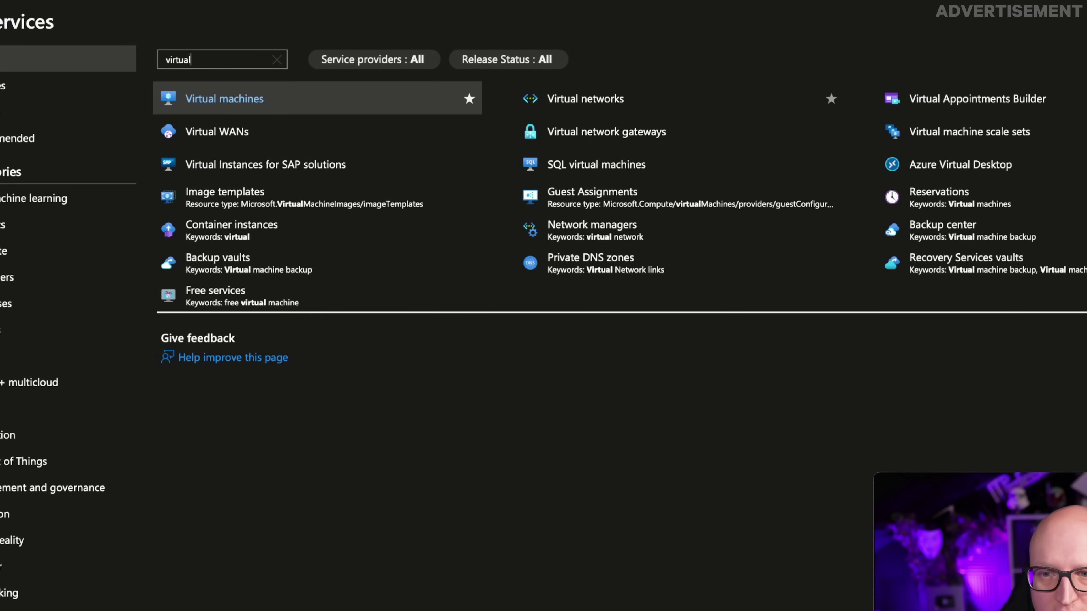
{"action": "left_click", "coordinate": [223, 99]}
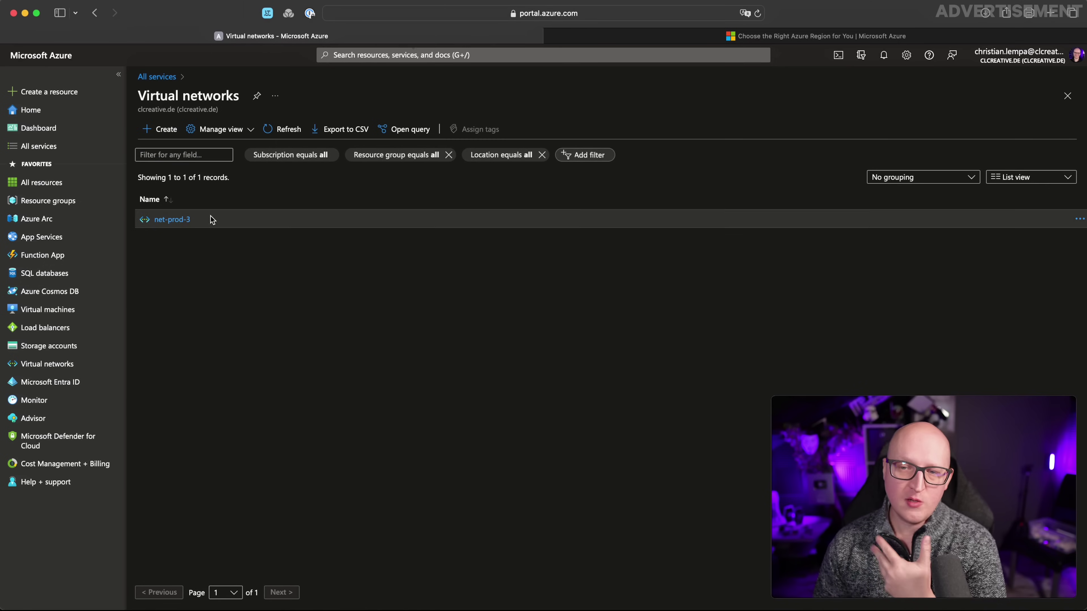
Step: Start creating a virtual network in resource group res-demo-1 and name it net-demo-1
{"action": "left_click", "coordinate": [188, 219]}
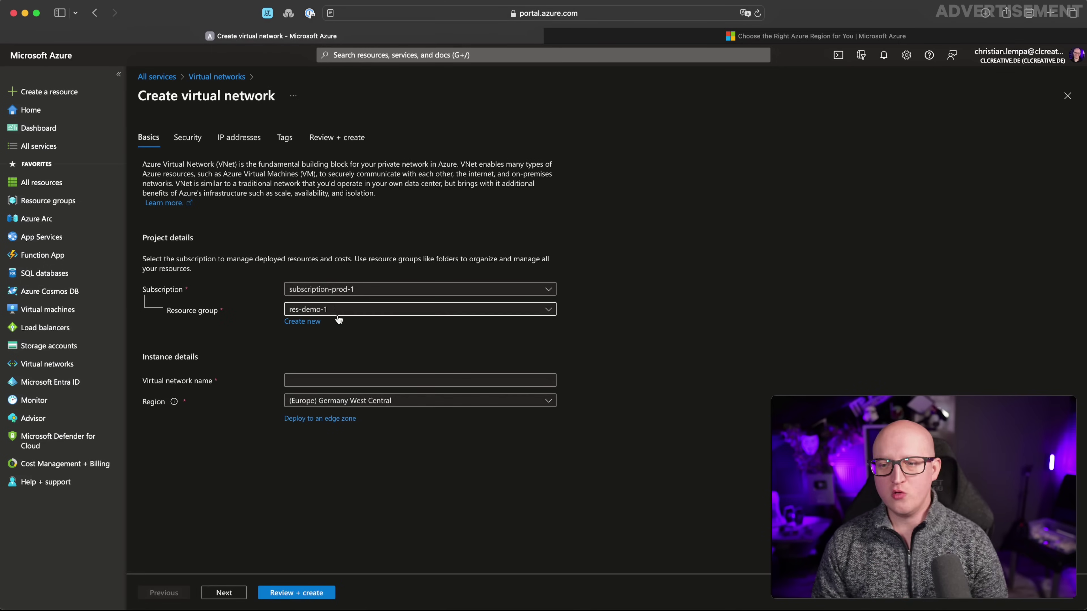
{"action": "left_click", "coordinate": [302, 380]}
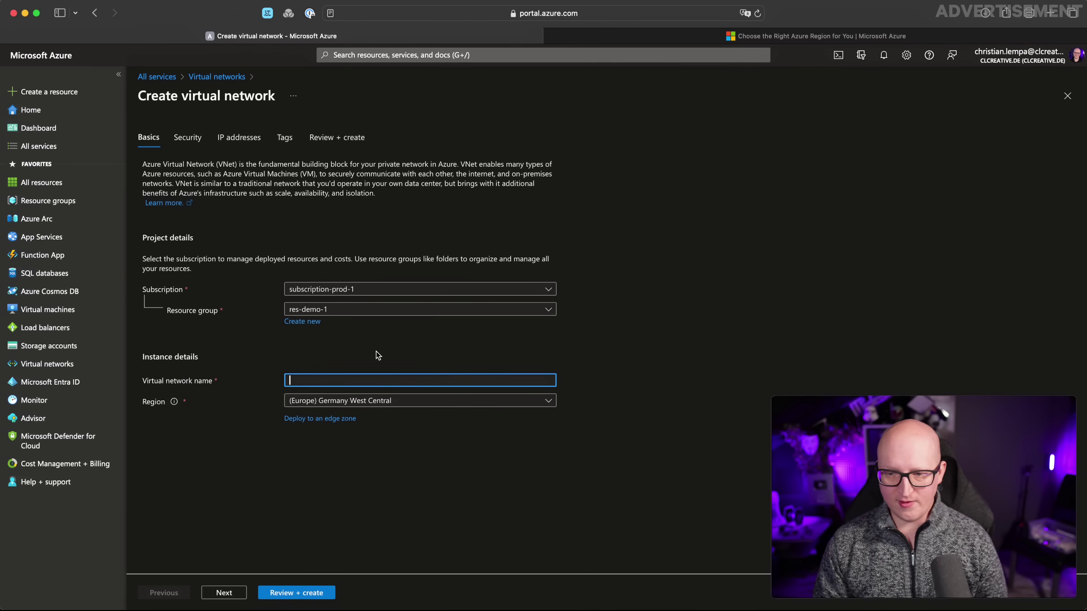
{"action": "type", "text": "net-demo"}
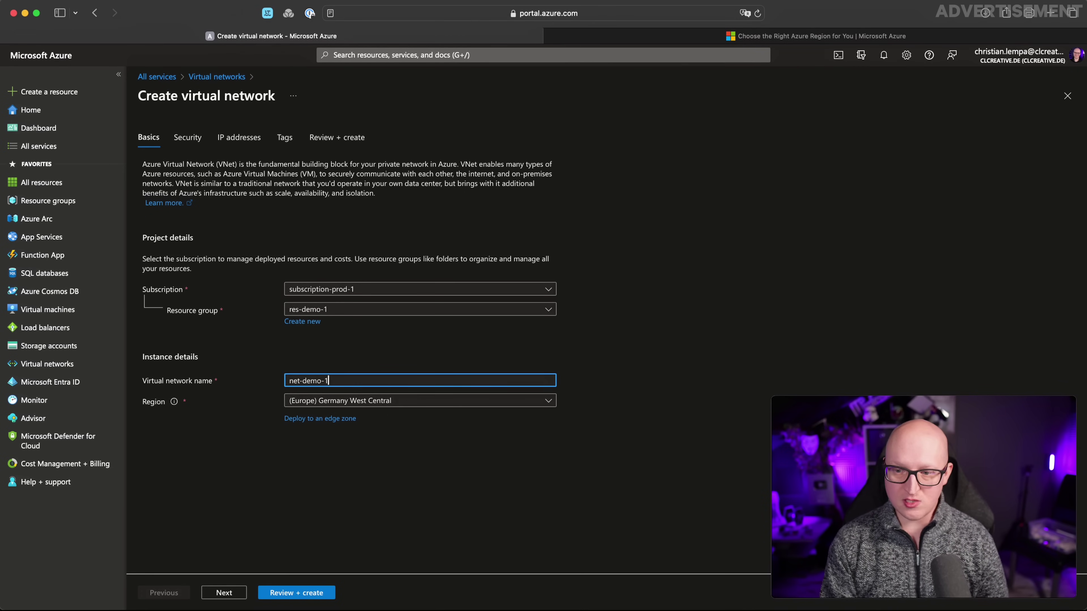
Step: Complete the virtual network name as net-demo-1 and keep (Europe) Germany West Central as its region
{"action": "type", "text": "-1"}
{"action": "left_click", "coordinate": [414, 398]}
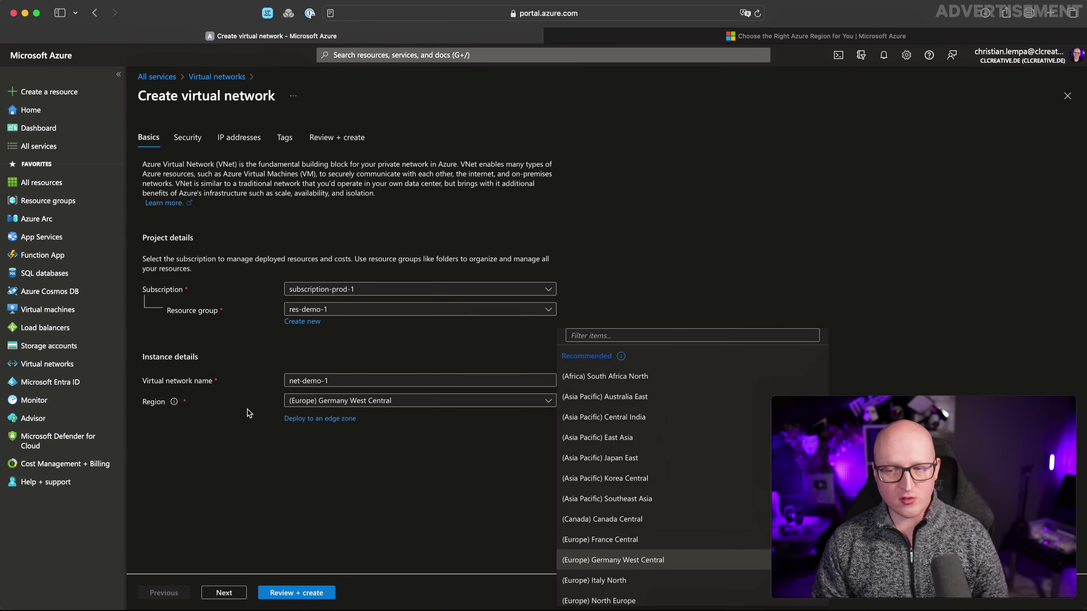
{"action": "left_click", "coordinate": [302, 409]}
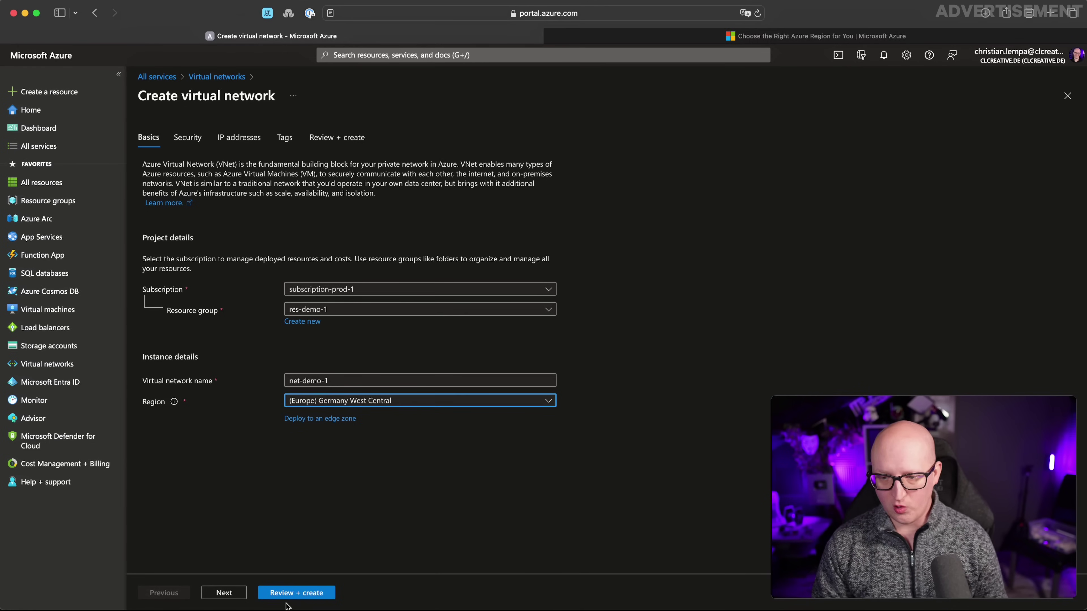
Step: Leave Azure Bastion, Azure Firewall and DDoS Network Protection disabled and continue to the virtual network's IP address settings
{"action": "left_click", "coordinate": [224, 593]}
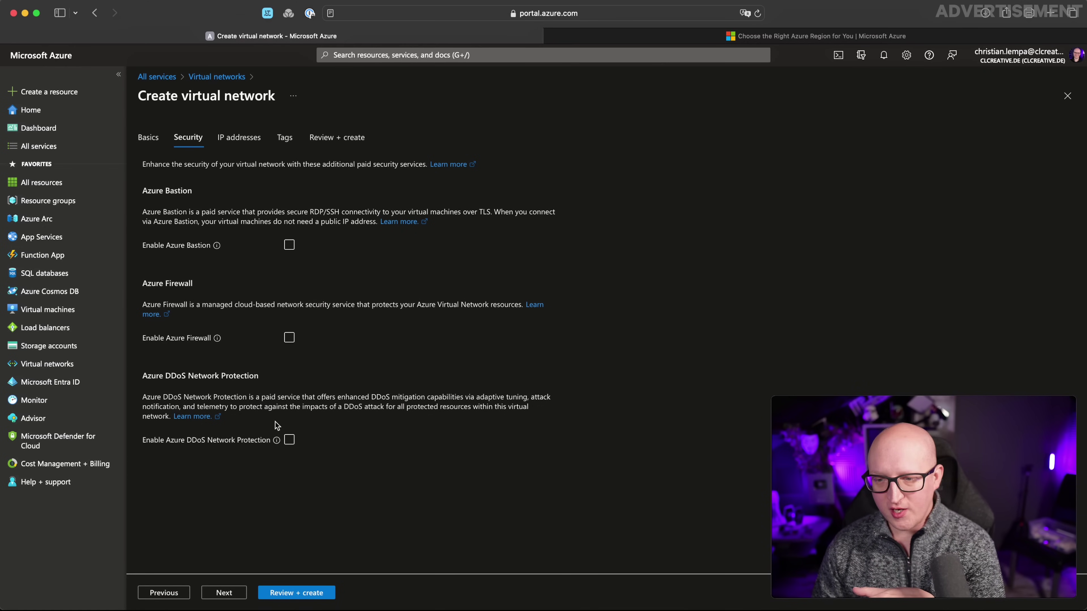
{"action": "left_click_drag", "start_coordinate": [242, 398], "coordinate": [311, 397]}
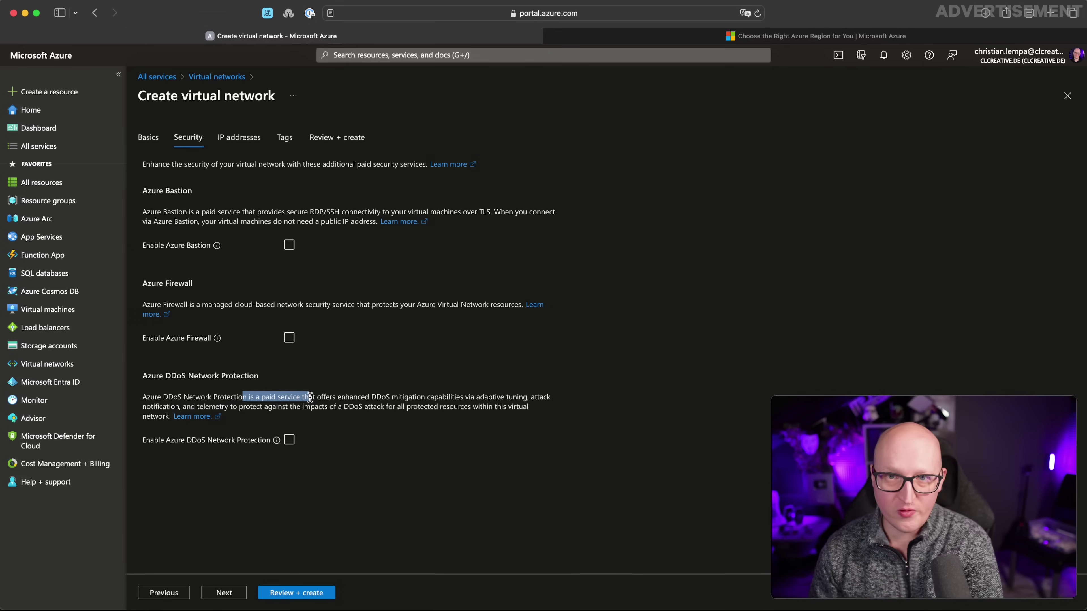
{"action": "left_click", "coordinate": [273, 404]}
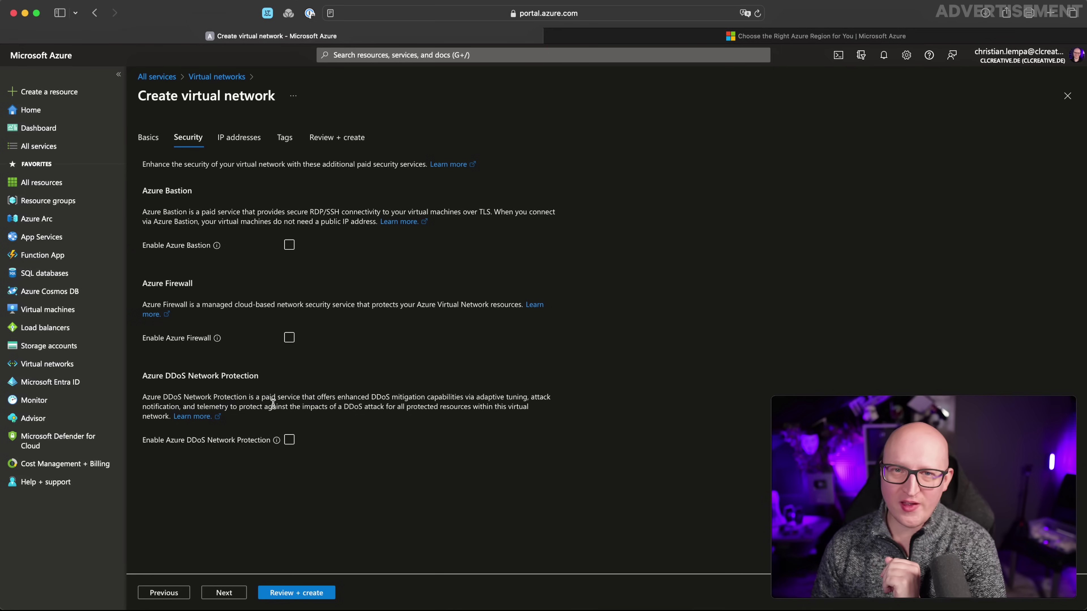
{"action": "left_click", "coordinate": [221, 593]}
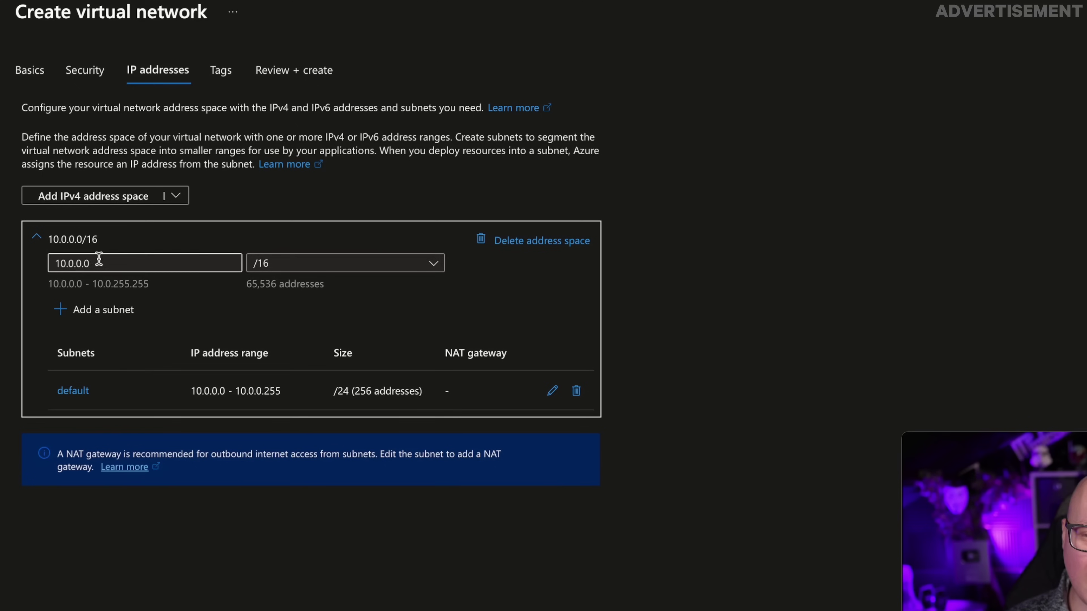
{"action": "double_click", "coordinate": [201, 274]}
{"action": "left_click", "coordinate": [173, 230]}
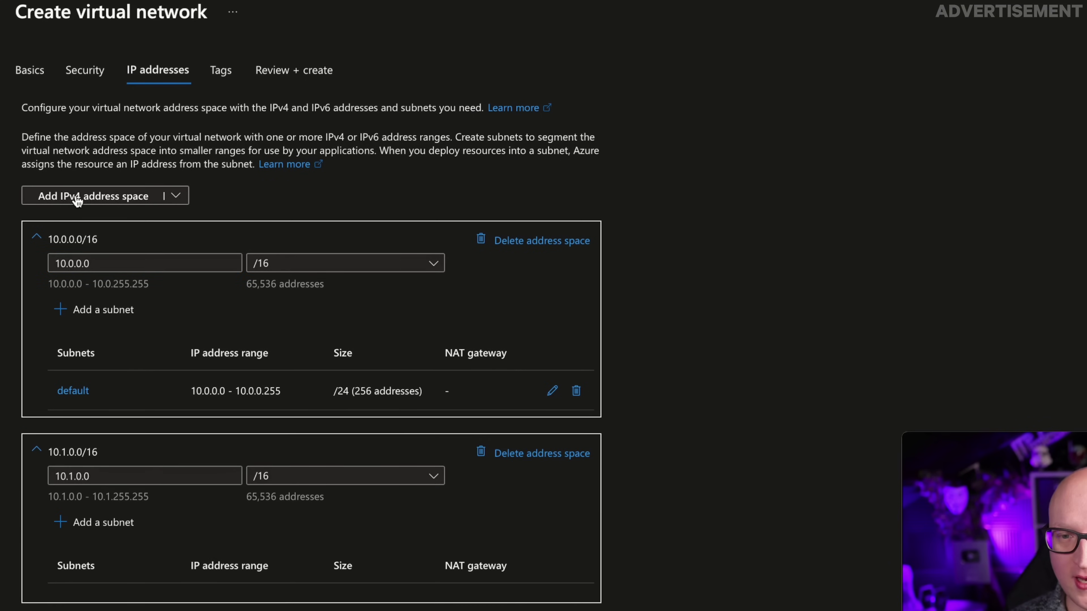
{"action": "left_click", "coordinate": [176, 201]}
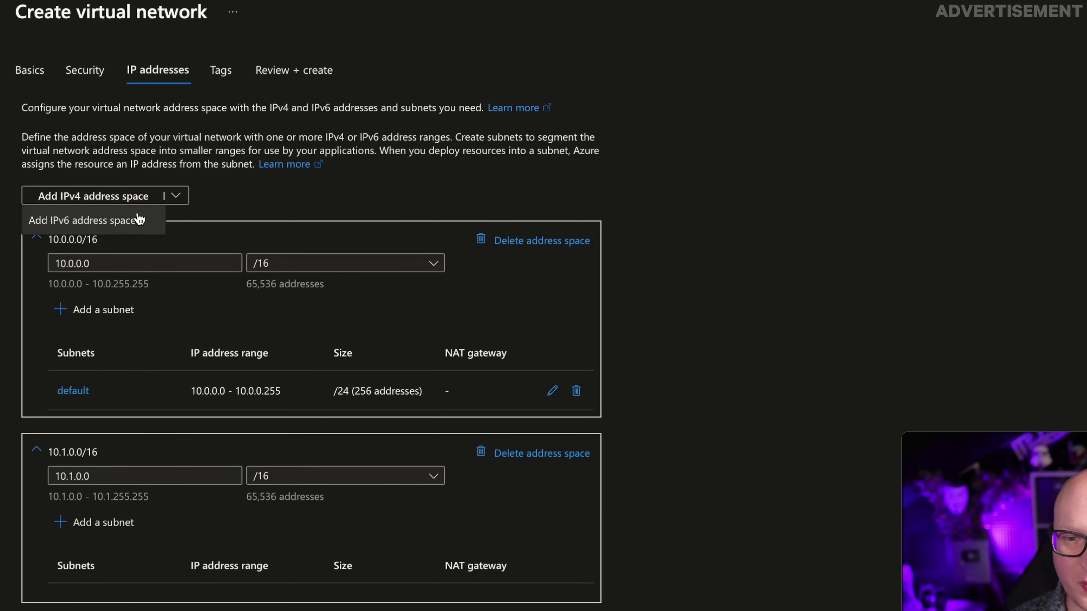
{"action": "left_click", "coordinate": [275, 210]}
{"action": "left_click", "coordinate": [536, 454]}
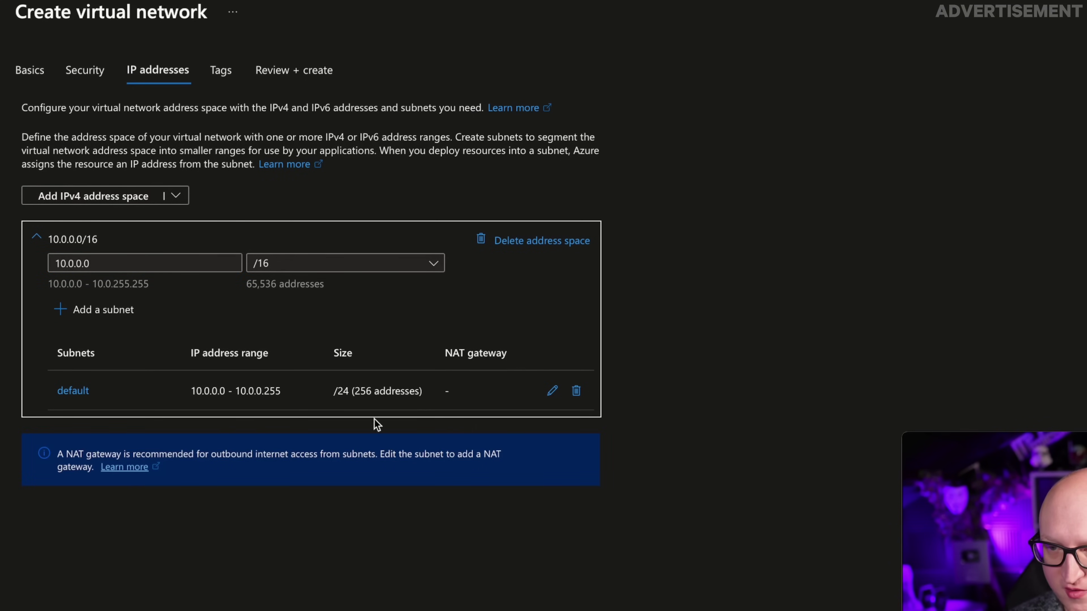
Step: Set the virtual network's IPv4 address space to 192.168.0.0 with a /24 prefix
{"action": "double_click", "coordinate": [133, 262]}
{"action": "type", "text": "192."}
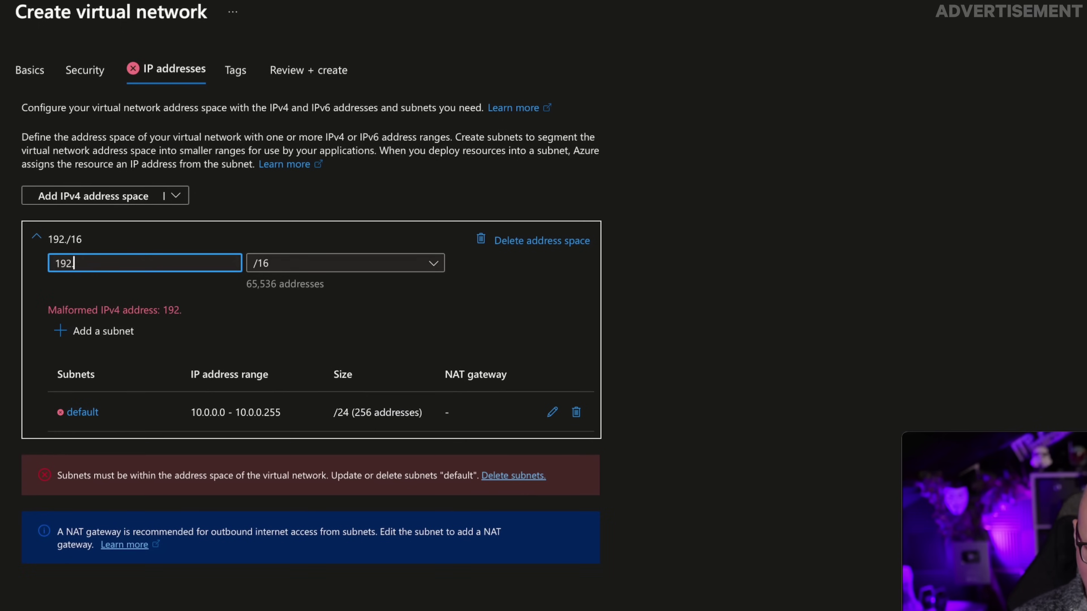
{"action": "type", "text": "168.0.0"}
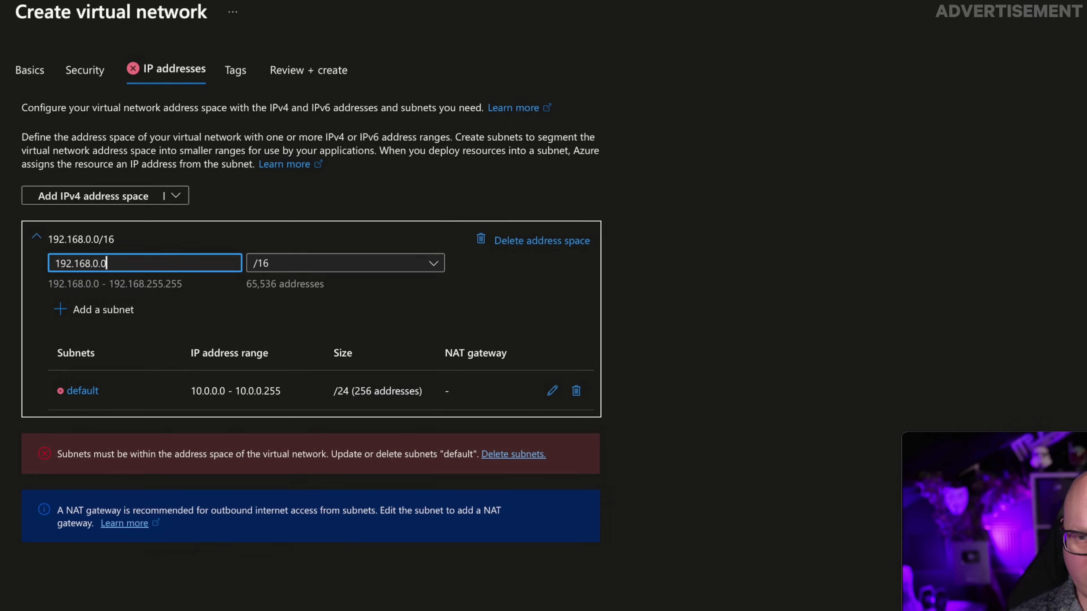
{"action": "left_click", "coordinate": [274, 262]}
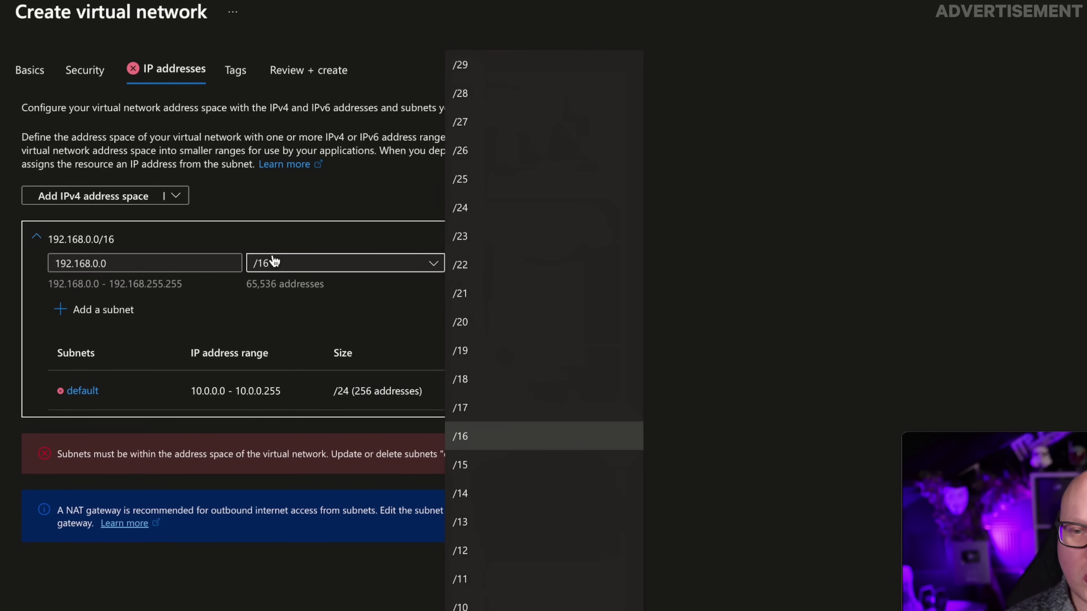
{"action": "left_click", "coordinate": [474, 216]}
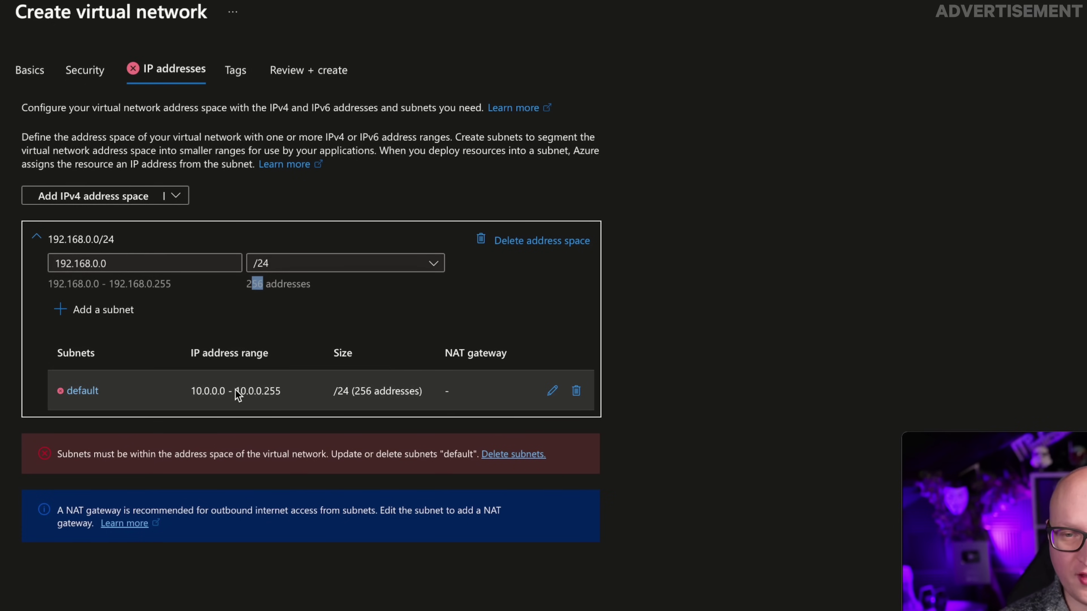
Step: Replace the default subnet with a new one named default, starting at 192.168.0.0 with size /24 (256 addresses)
{"action": "left_click", "coordinate": [552, 391]}
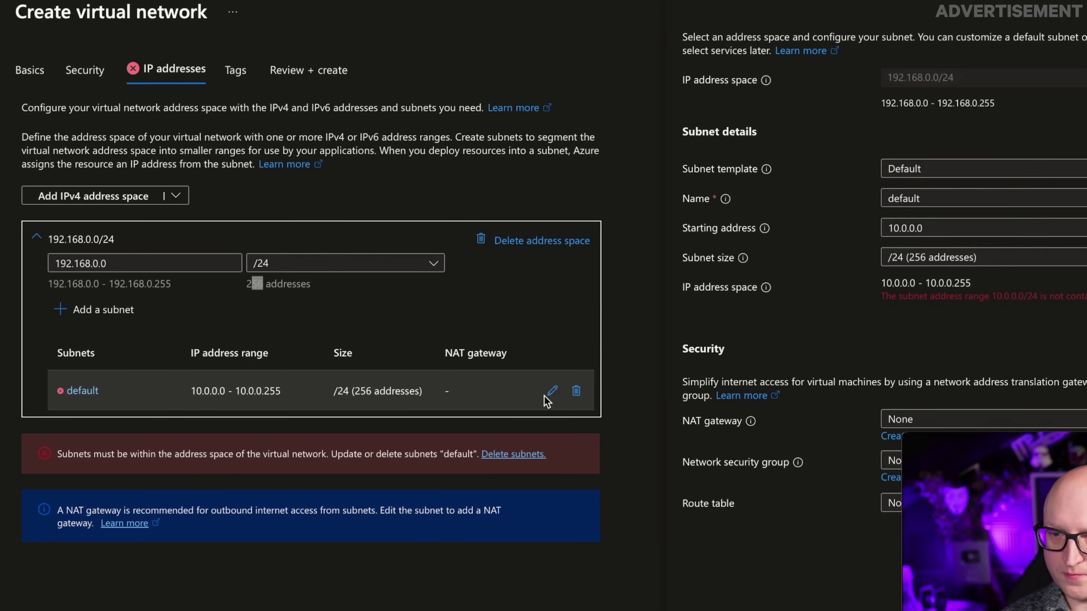
{"action": "left_click", "coordinate": [576, 391]}
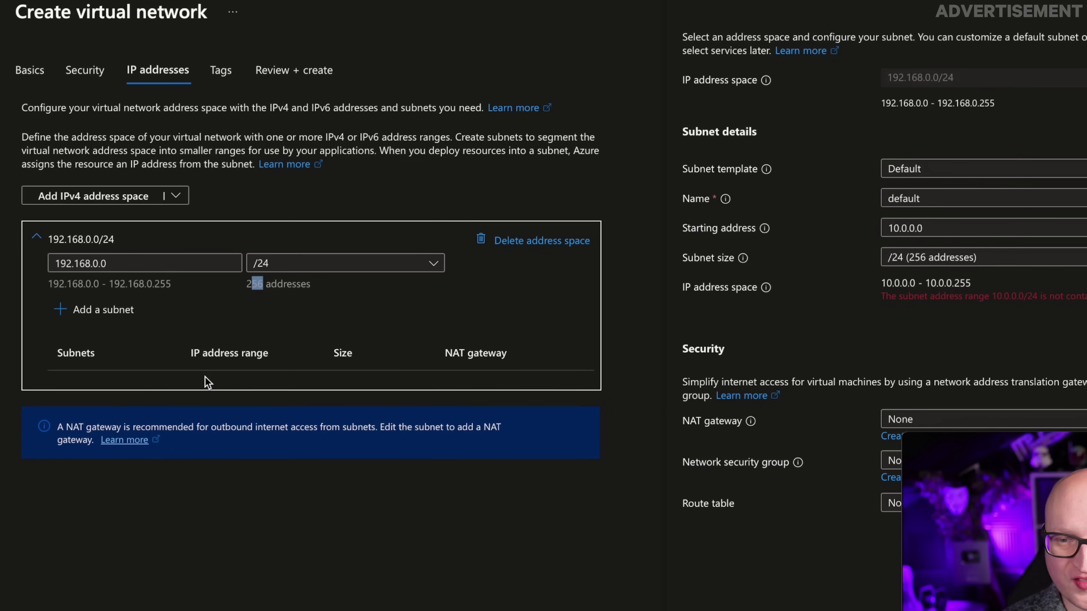
{"action": "left_click", "coordinate": [87, 311]}
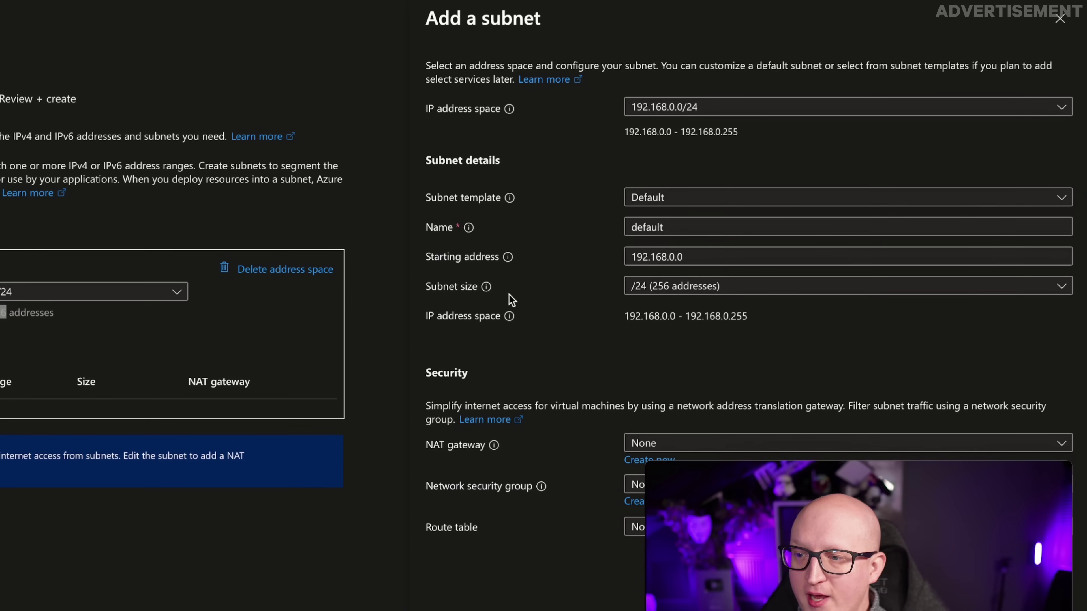
{"action": "triple_click", "coordinate": [466, 315]}
{"action": "left_click", "coordinate": [637, 268]}
{"action": "left_click", "coordinate": [683, 257]}
{"action": "double_click", "coordinate": [655, 257]}
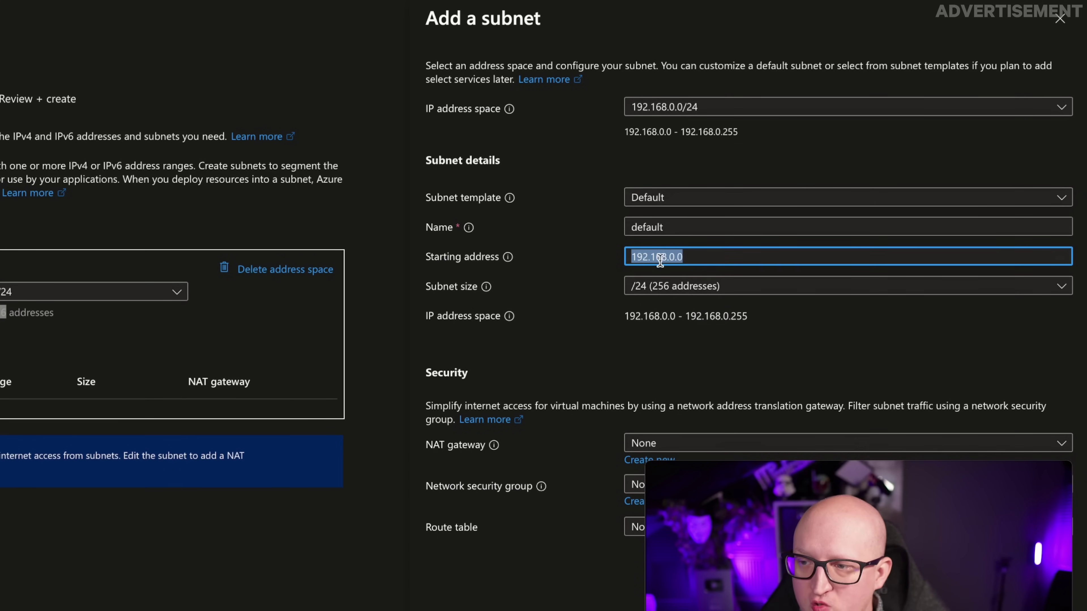
{"action": "left_click", "coordinate": [607, 295]}
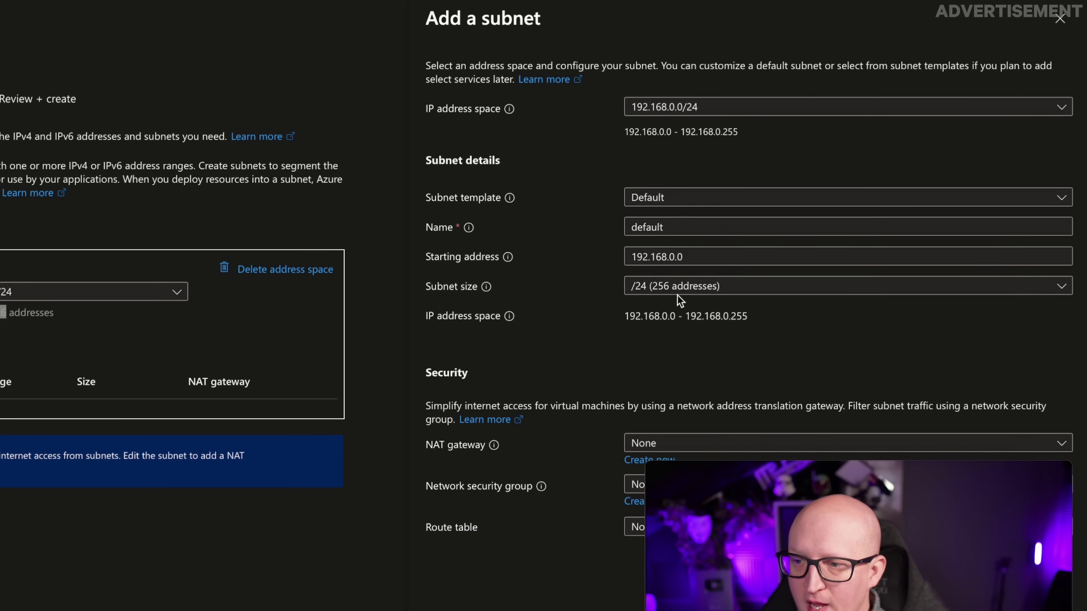
{"action": "left_click", "coordinate": [678, 294]}
{"action": "left_click", "coordinate": [679, 290]}
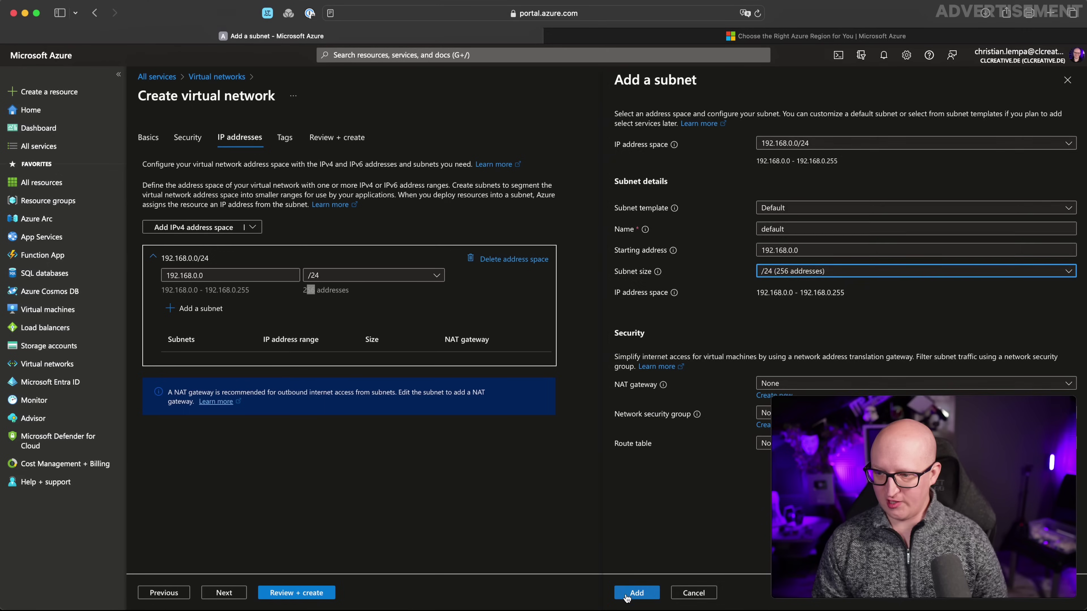
{"action": "left_click", "coordinate": [627, 596]}
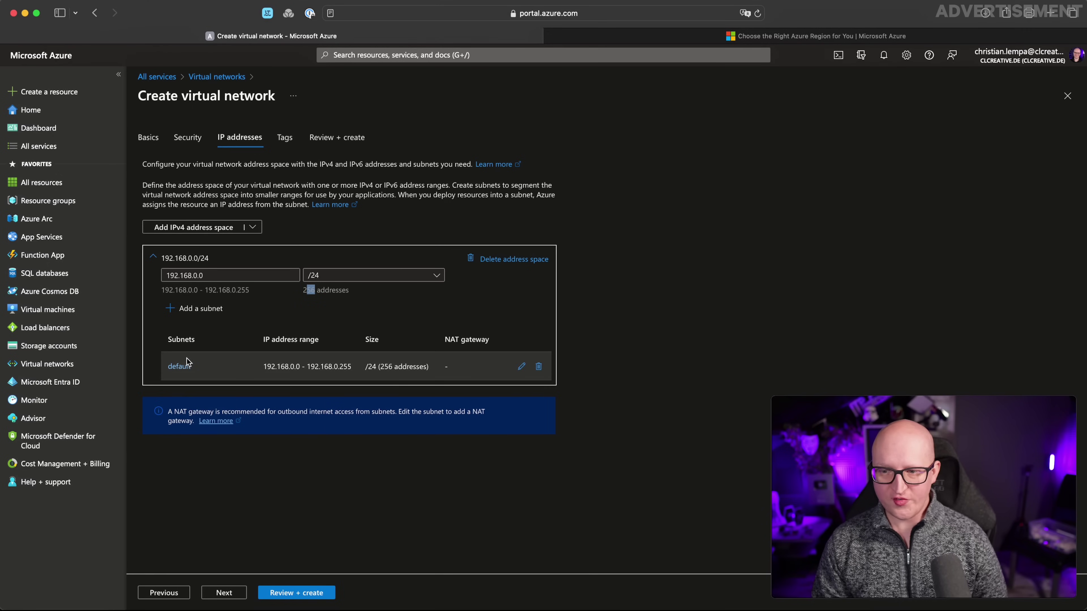
Step: Review and create the virtual network without tags, and dismiss its deployment notification
{"action": "left_click", "coordinate": [225, 593]}
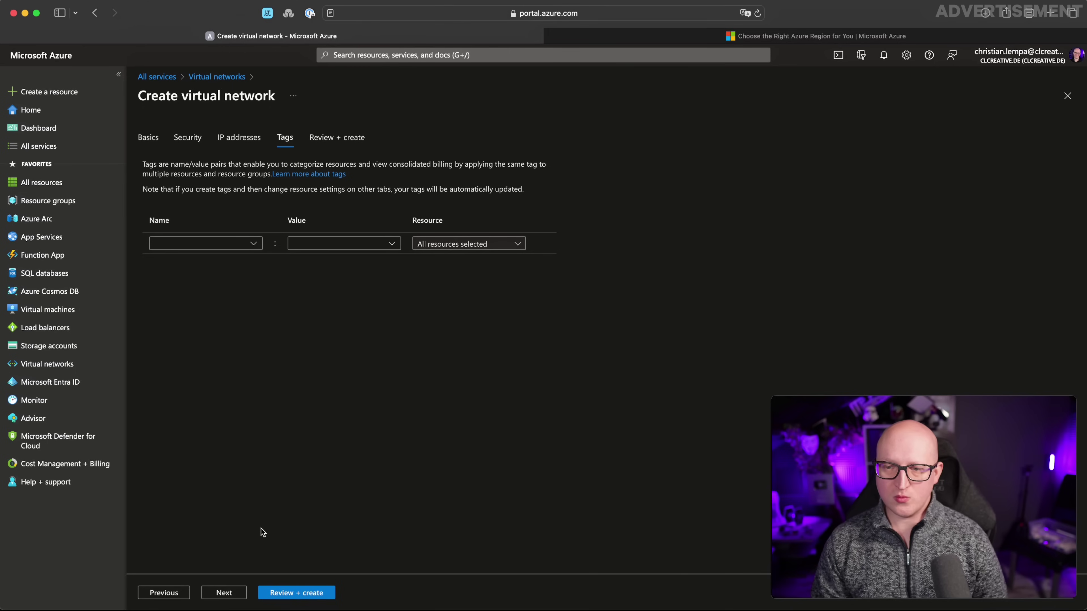
{"action": "left_click", "coordinate": [282, 596]}
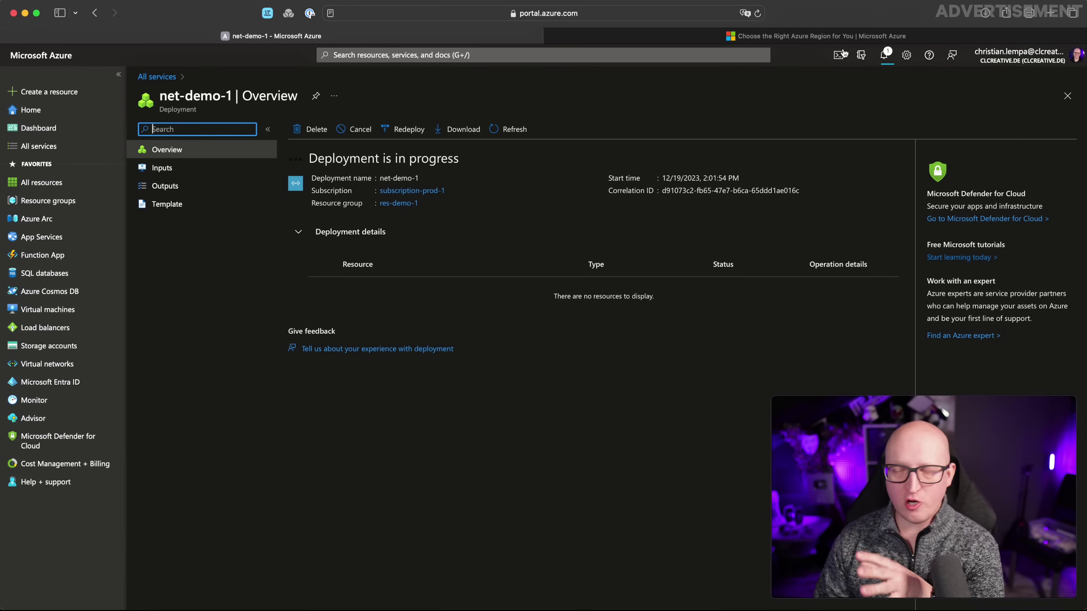
{"action": "left_click", "coordinate": [883, 57]}
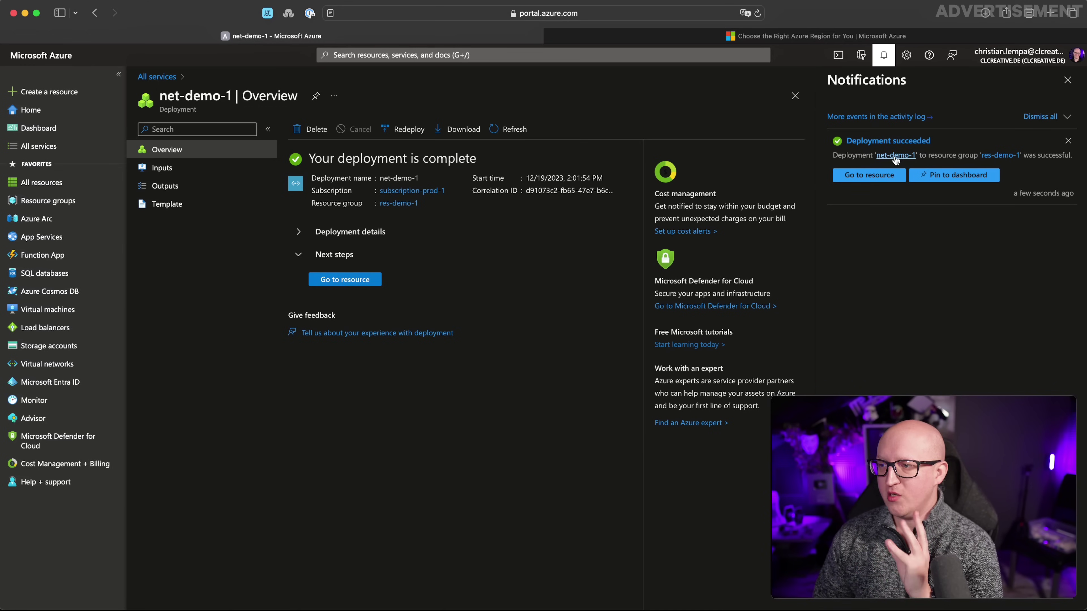
{"action": "left_click", "coordinate": [1067, 142]}
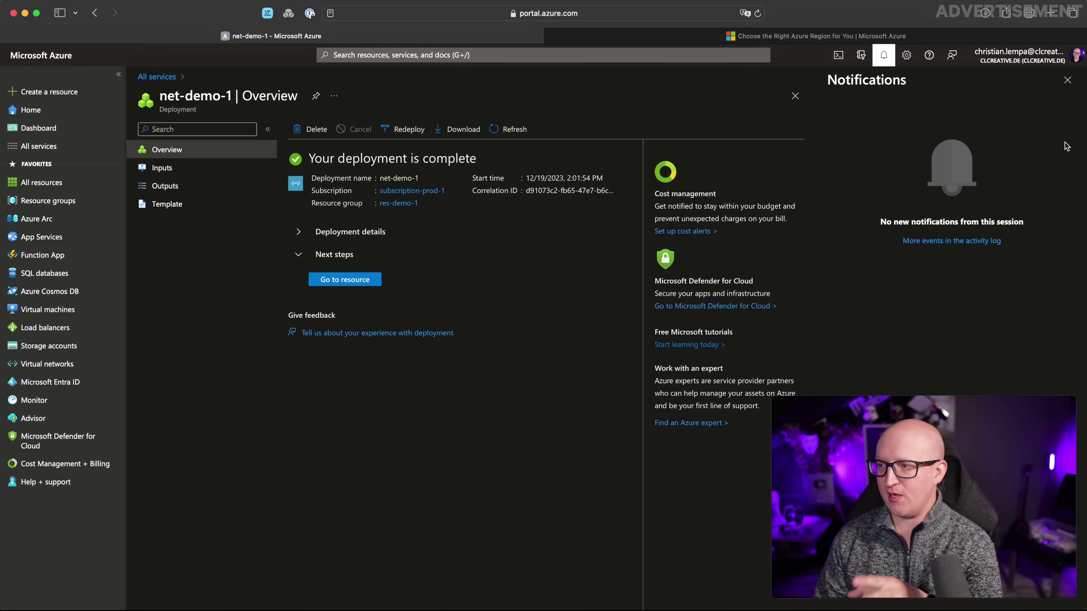
{"action": "left_click", "coordinate": [1067, 81]}
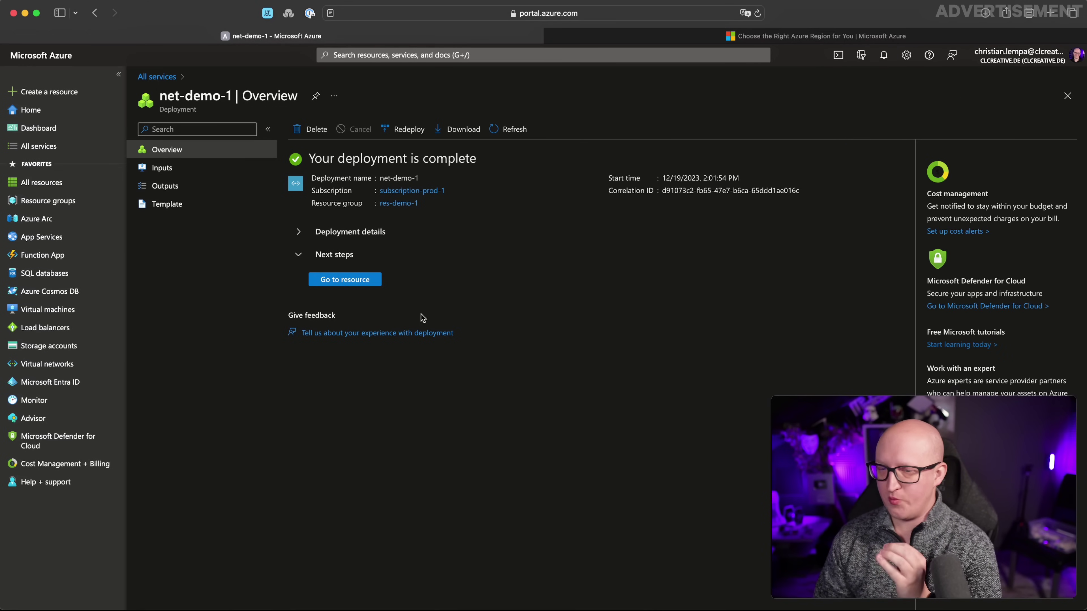
Step: Filter the catalogue of all services by "virtual", open Virtual machines and check the status of the existing machine
{"action": "left_click", "coordinate": [61, 146]}
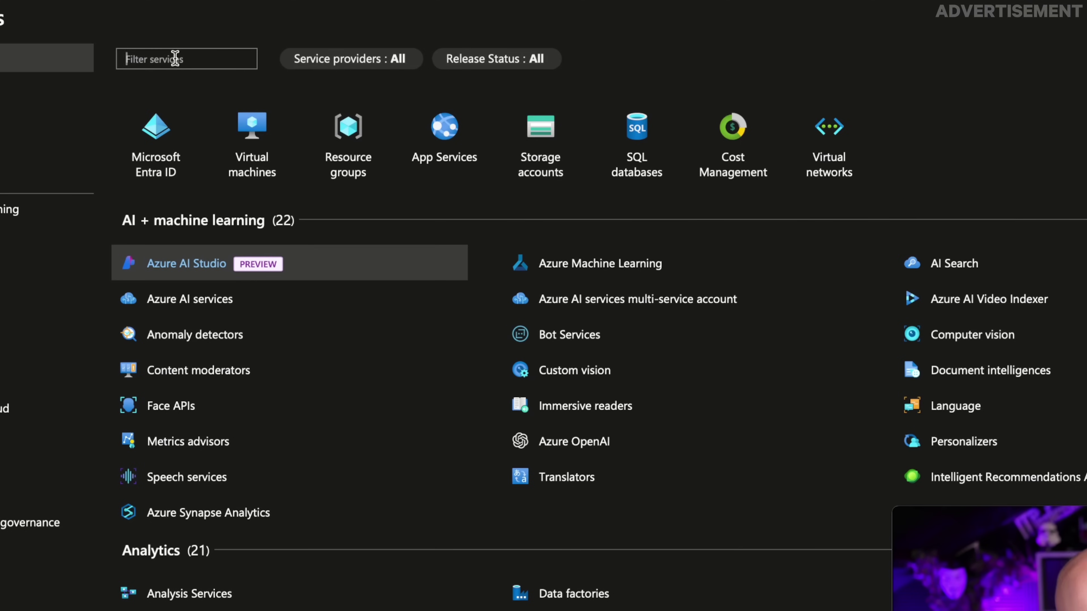
{"action": "type", "text": "virt"}
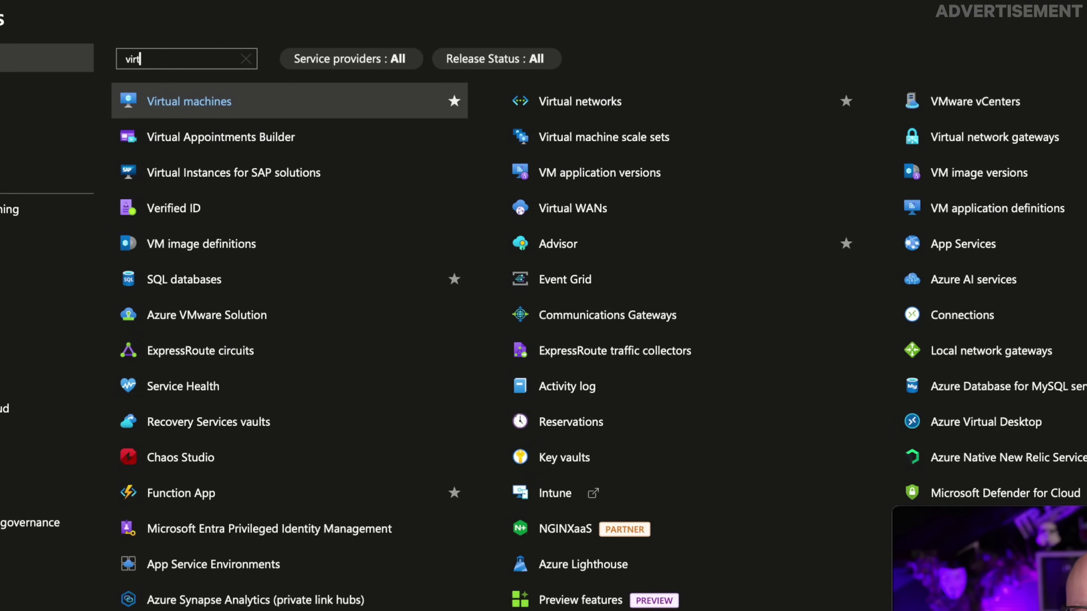
{"action": "type", "text": "ual"}
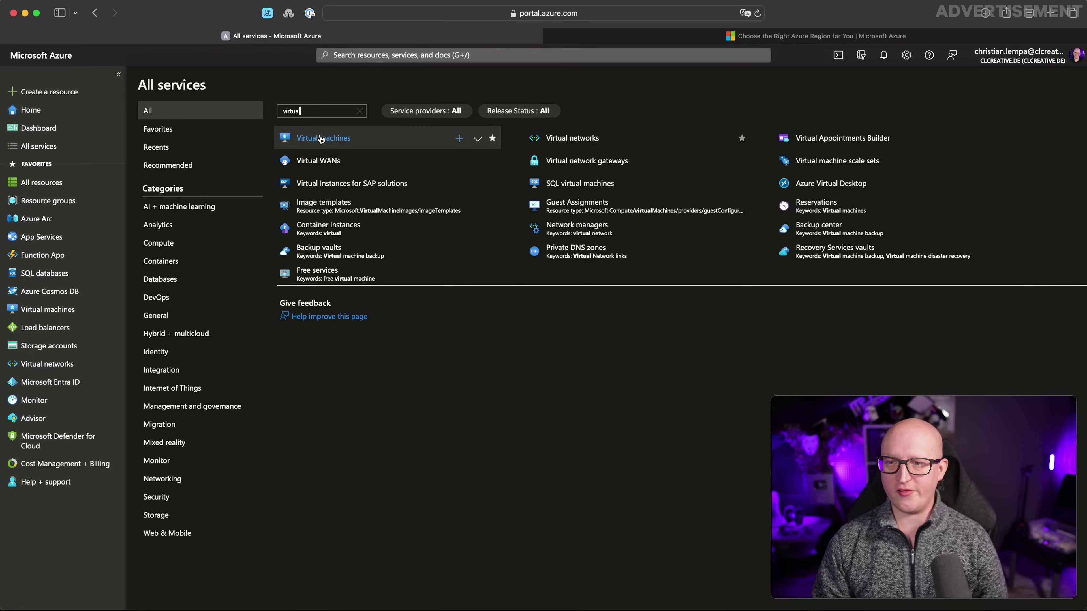
{"action": "left_click", "coordinate": [321, 139]}
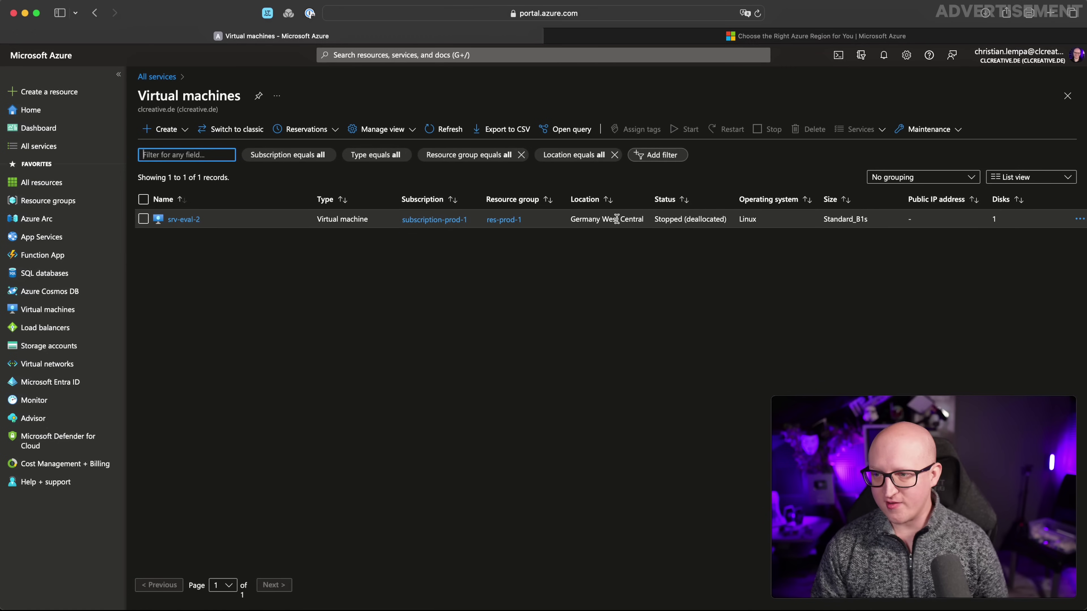
{"action": "left_click_drag", "start_coordinate": [665, 218], "coordinate": [716, 221]}
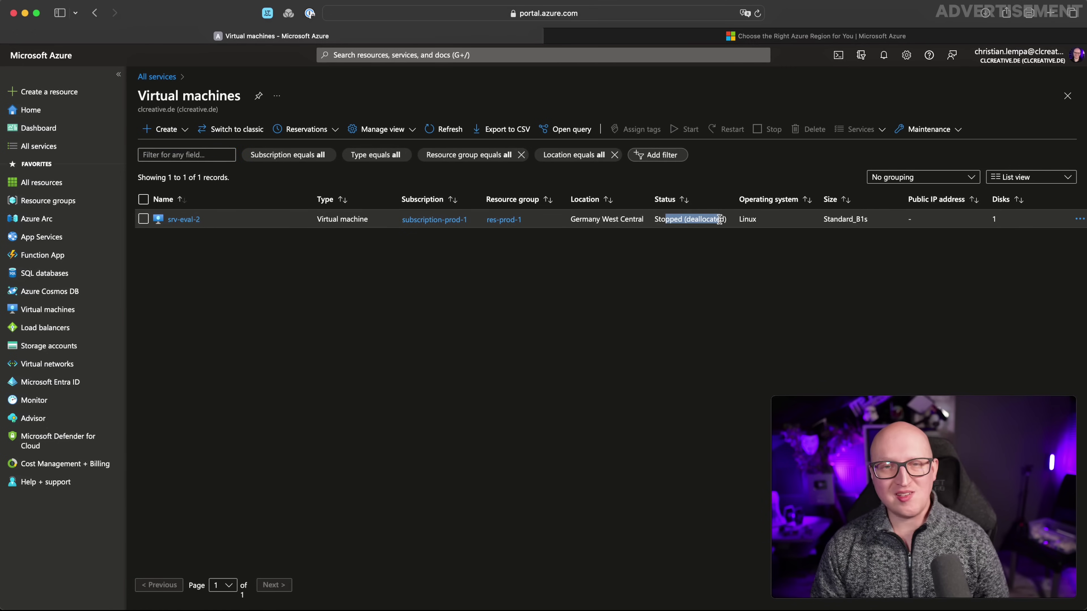
{"action": "left_click", "coordinate": [715, 222]}
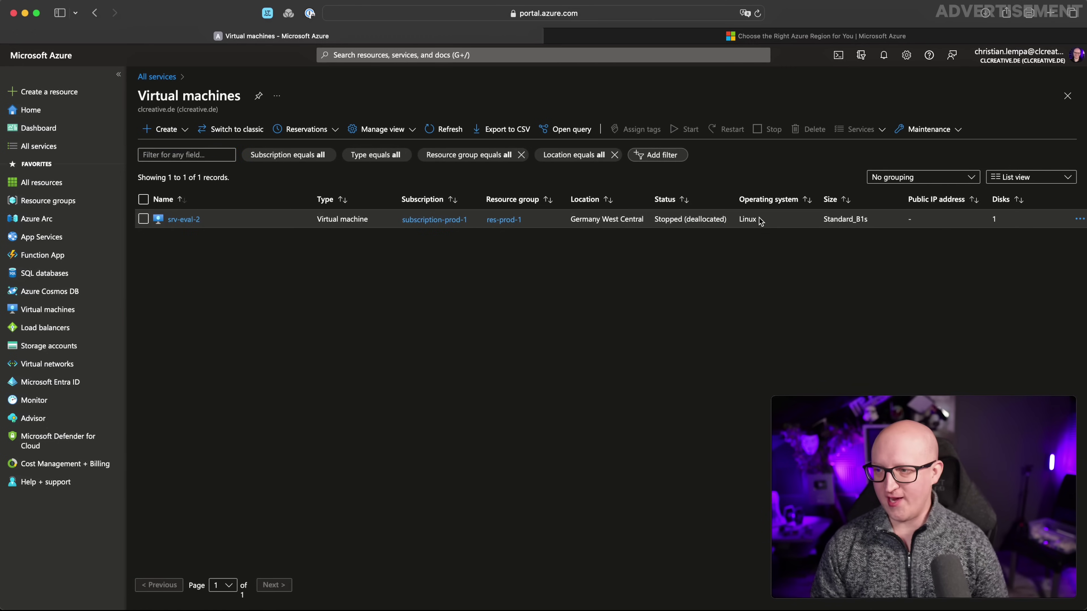
Step: Start creating an Azure virtual machine and assign it to resource group res-demo-1
{"action": "left_click", "coordinate": [169, 129]}
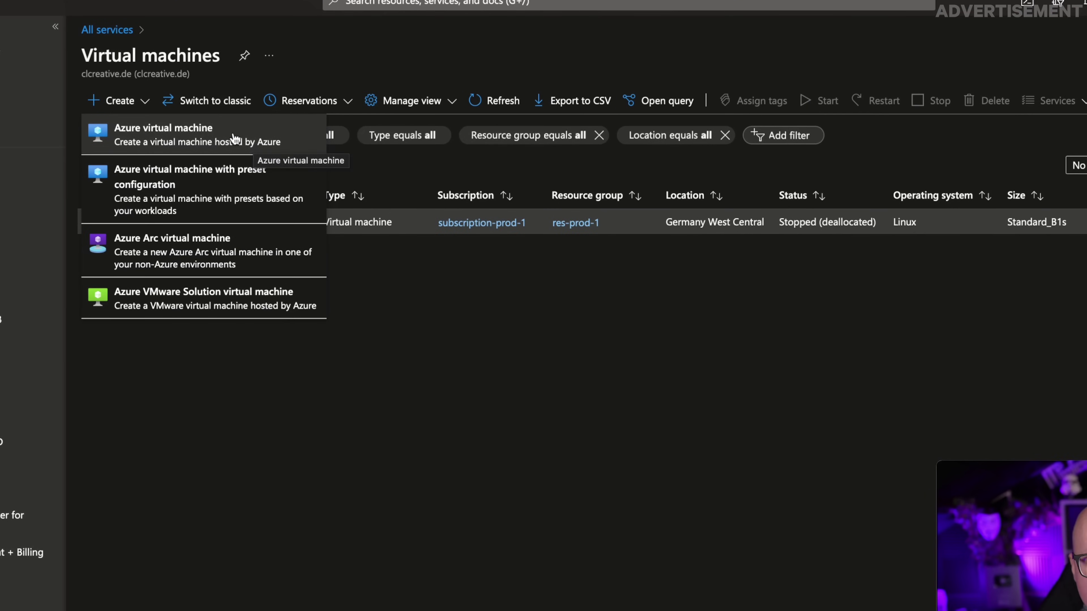
{"action": "left_click", "coordinate": [166, 136]}
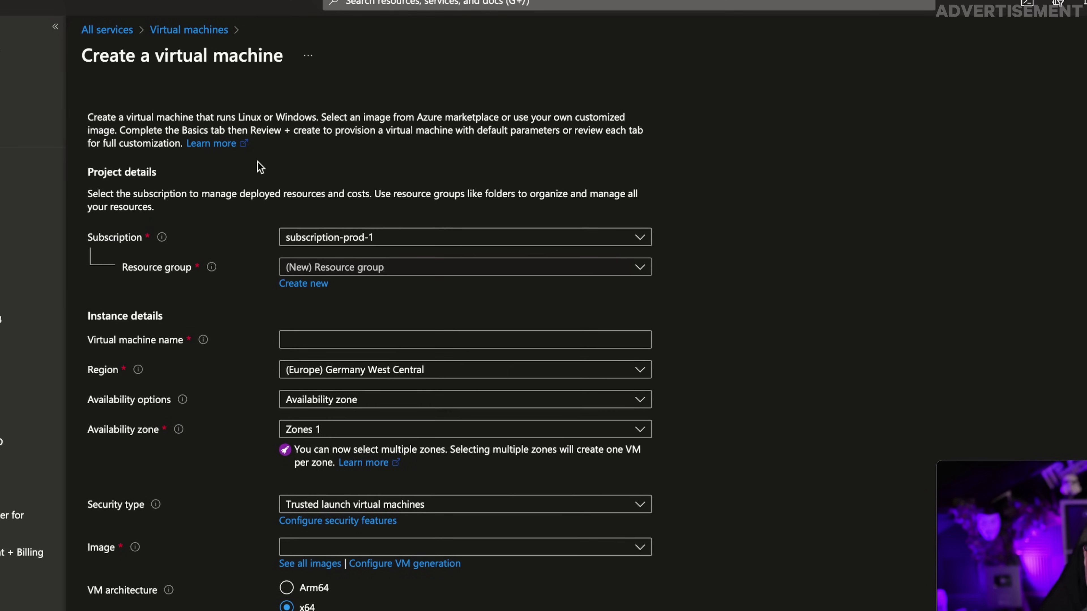
{"action": "left_click", "coordinate": [380, 300]}
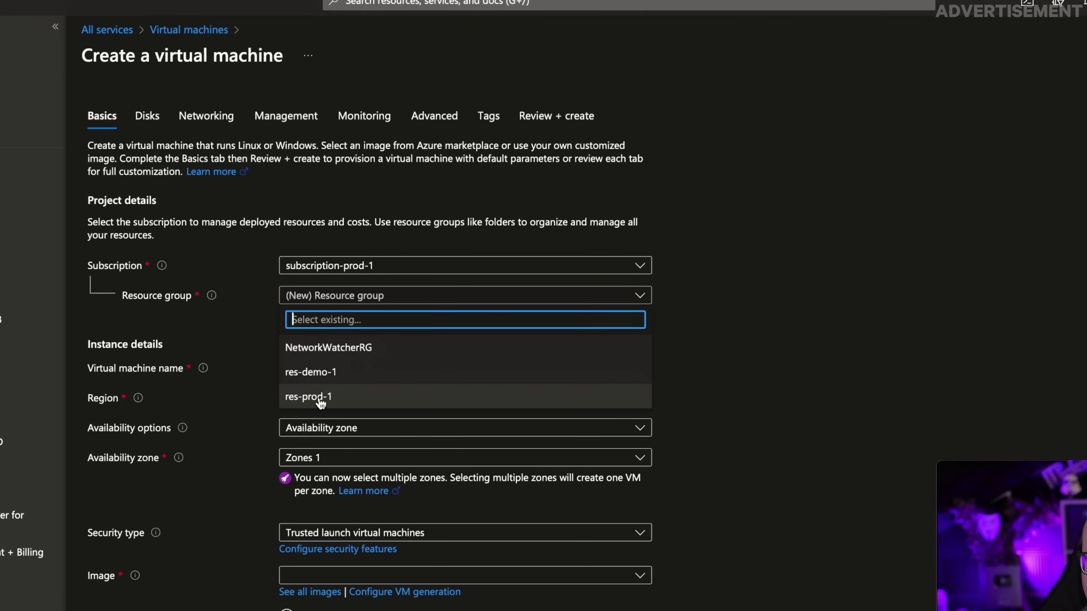
{"action": "left_click", "coordinate": [325, 377]}
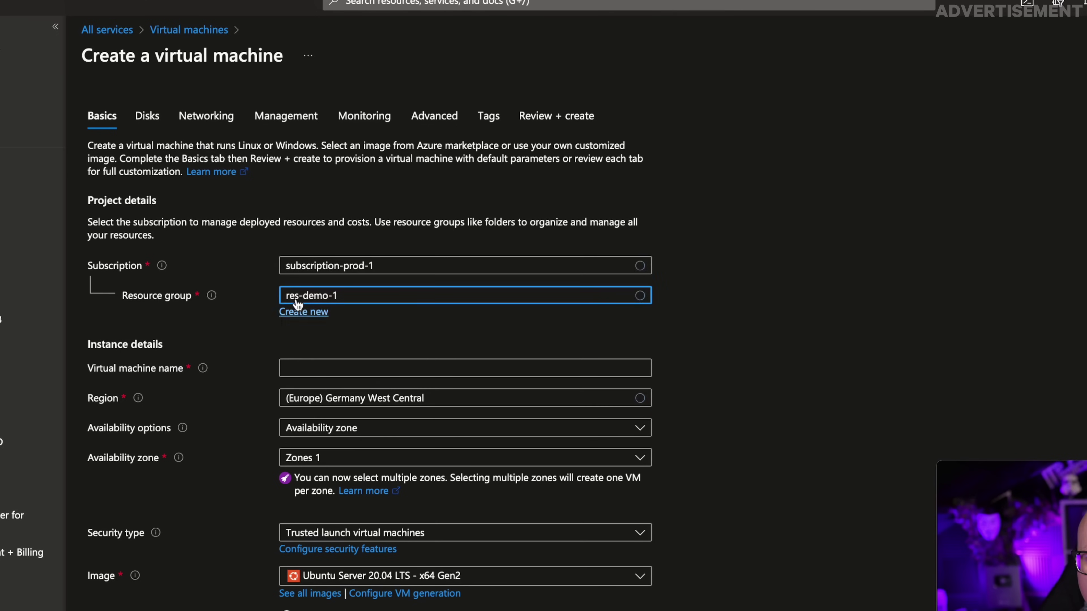
Step: Name the virtual machine srv-temp-1
{"action": "left_click", "coordinate": [312, 368]}
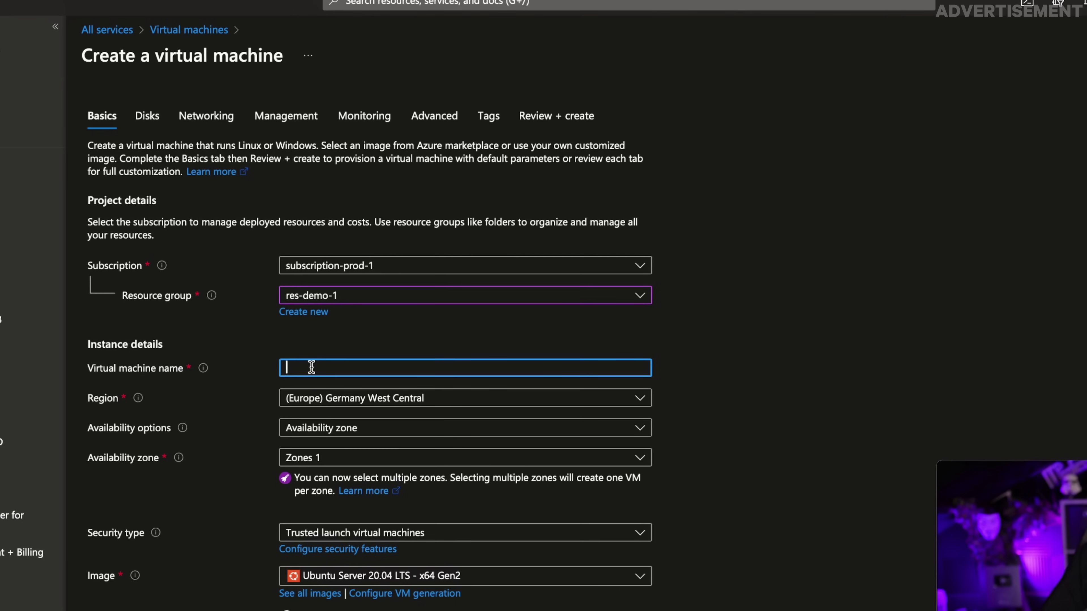
{"action": "type", "text": "srv-demo-"}
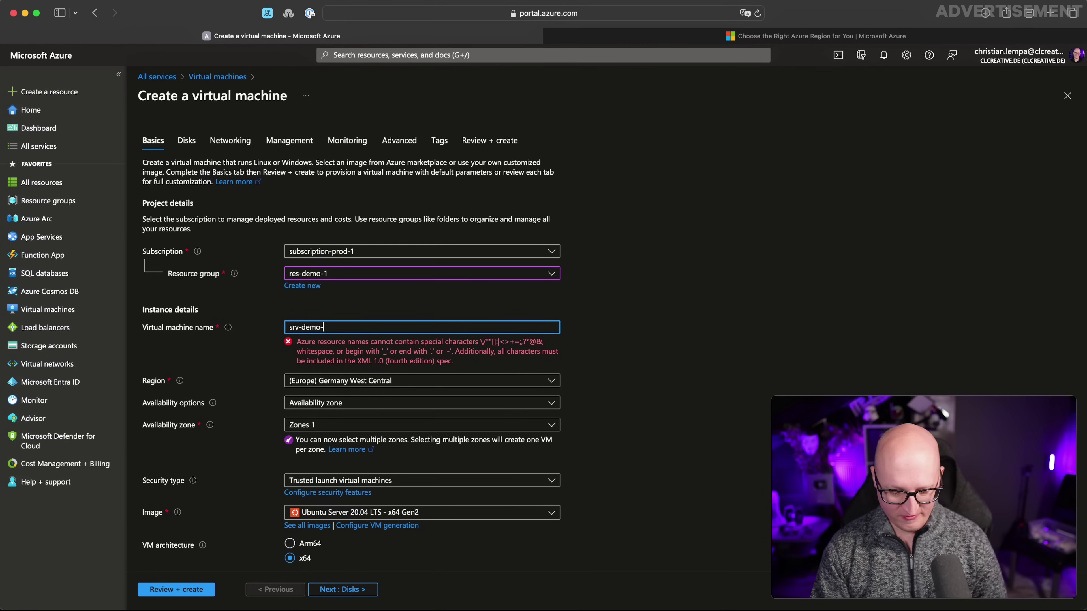
{"action": "key", "text": "BackSpace"}
{"action": "key", "text": "BackSpace"}
{"action": "key", "text": "BackSpace"}
{"action": "key", "text": "BackSpace"}
{"action": "key", "text": "BackSpace"}
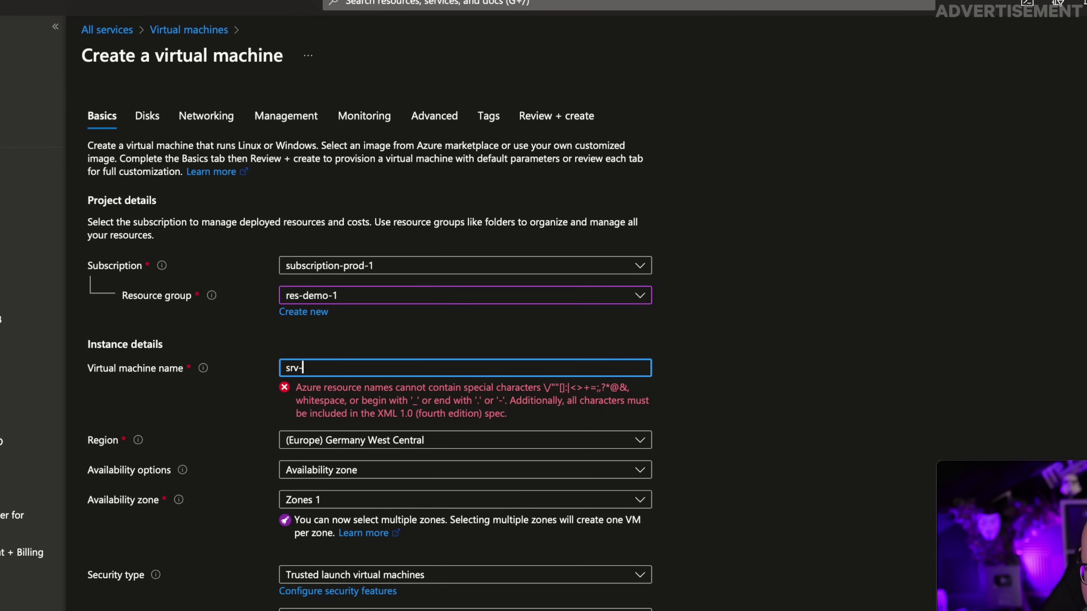
{"action": "type", "text": "temp-1"}
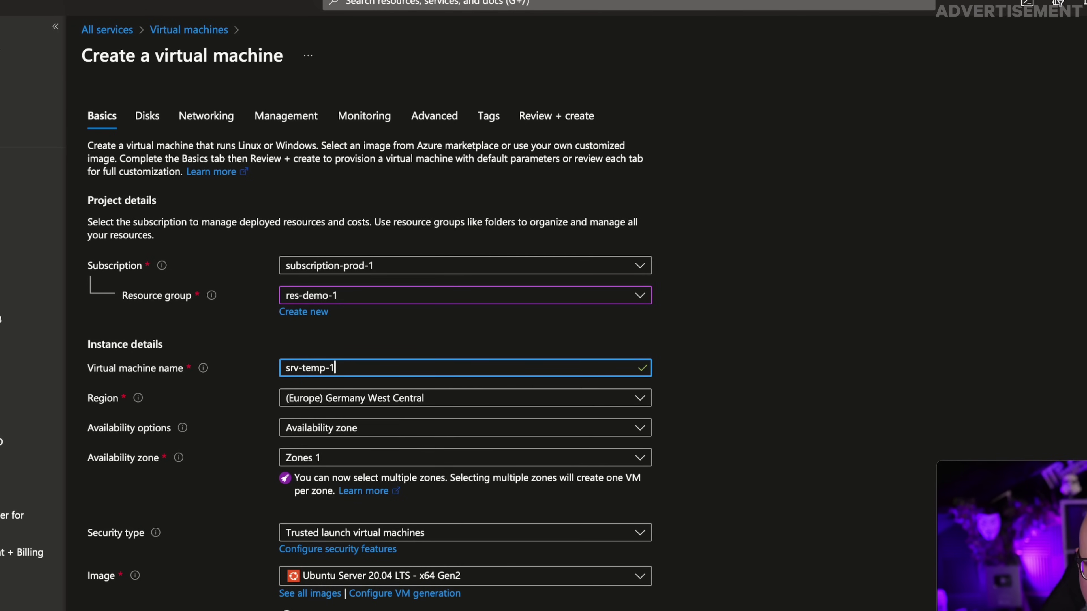
{"action": "left_click", "coordinate": [741, 367]}
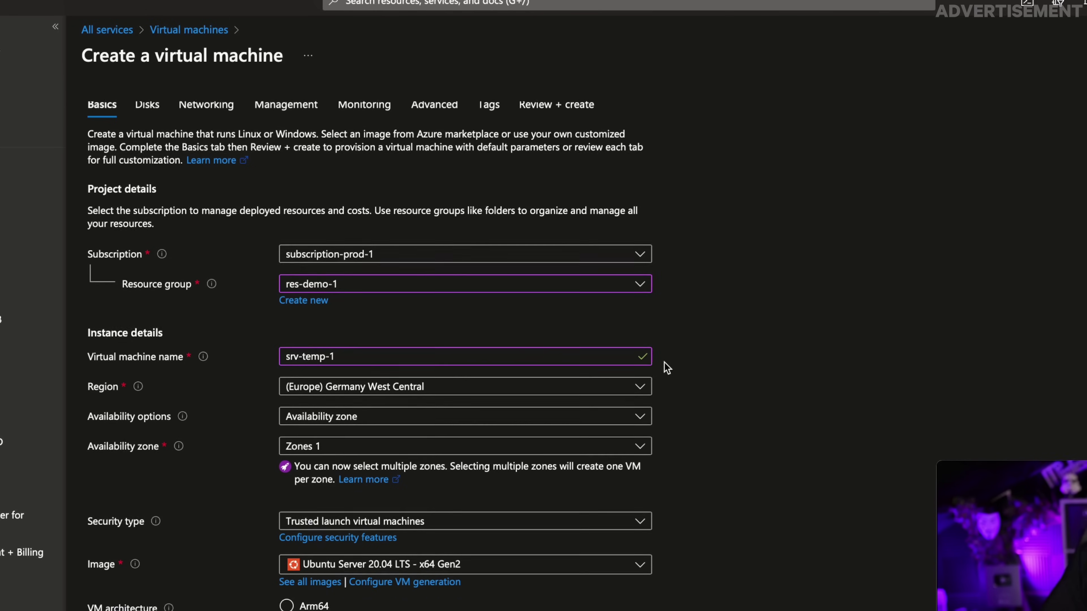
Step: Look through the list of regions offered for the virtual machine without changing the region
{"action": "scroll", "coordinate": [663, 366], "scroll_direction": "down", "scroll_amount": 3}
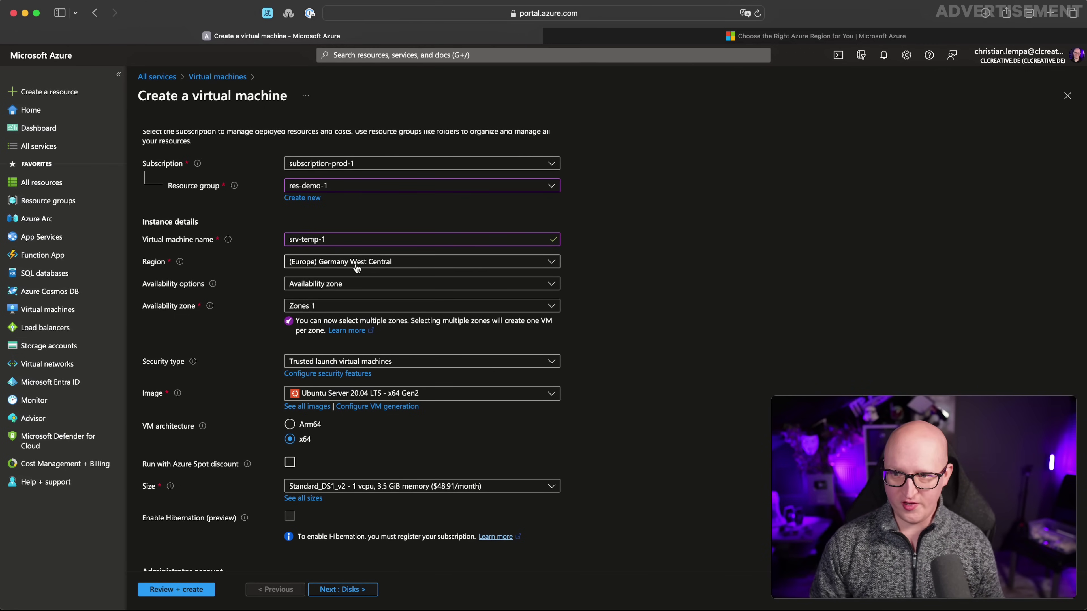
{"action": "left_click", "coordinate": [356, 268]}
{"action": "scroll", "coordinate": [380, 329], "scroll_direction": "down", "scroll_amount": 2}
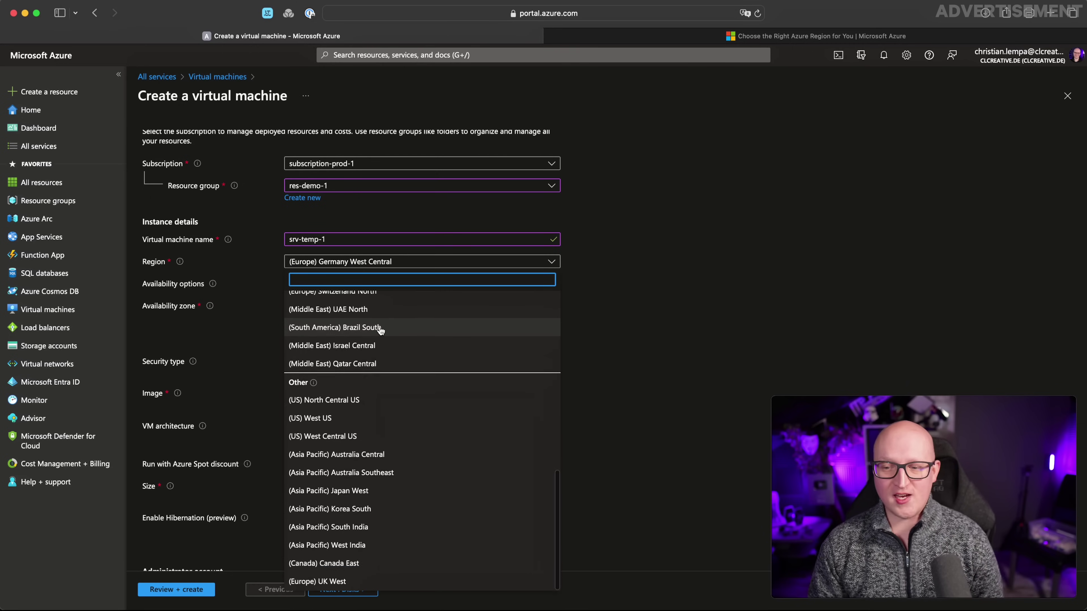
{"action": "scroll", "coordinate": [379, 329], "scroll_direction": "down", "scroll_amount": 3}
{"action": "scroll", "coordinate": [355, 291], "scroll_direction": "up", "scroll_amount": 3}
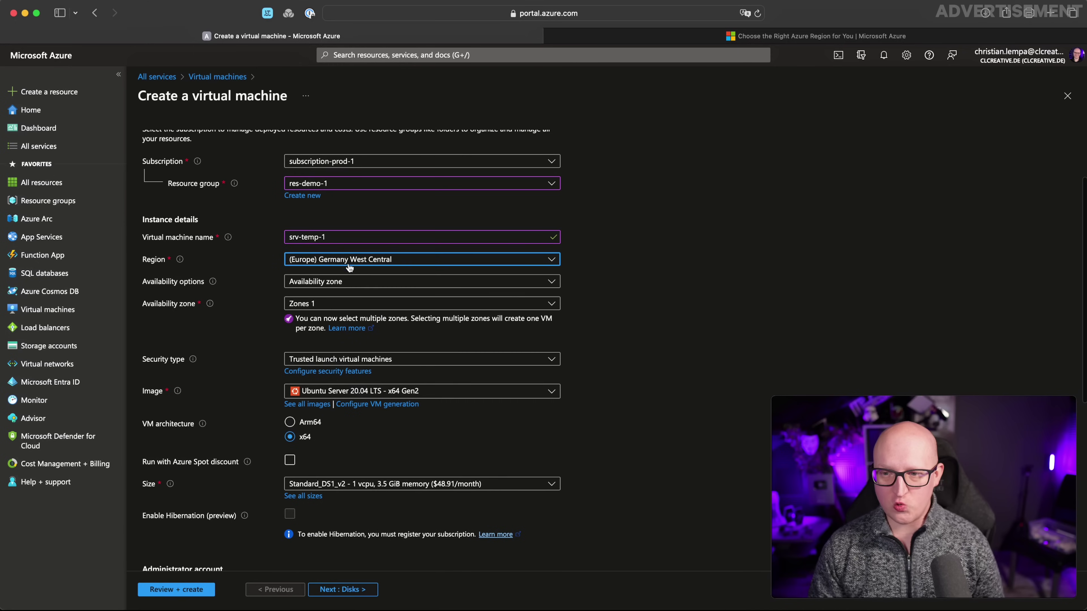
{"action": "left_click", "coordinate": [349, 267]}
{"action": "scroll", "coordinate": [366, 319], "scroll_direction": "up", "scroll_amount": 2}
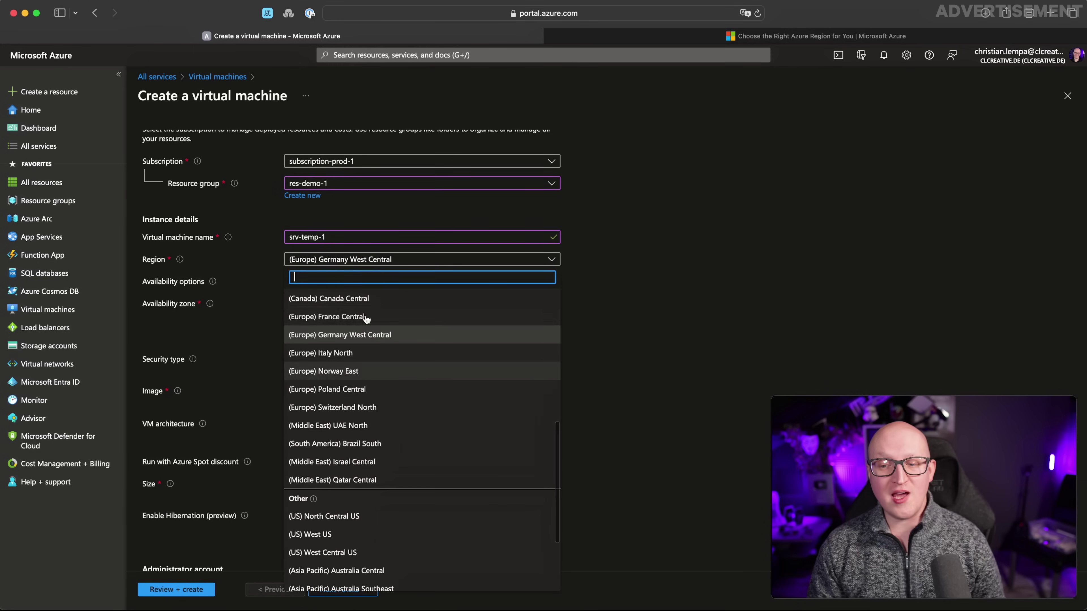
Step: Check the availability options and zones, and set the availability option to No infrastructure redundancy required
{"action": "left_click", "coordinate": [370, 283]}
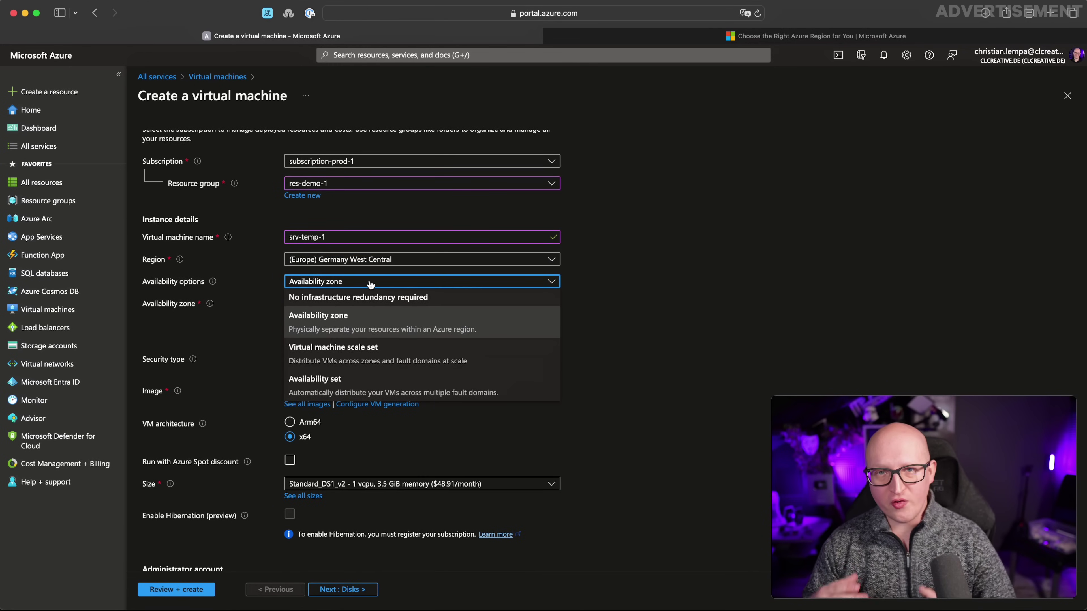
{"action": "left_click", "coordinate": [370, 284]}
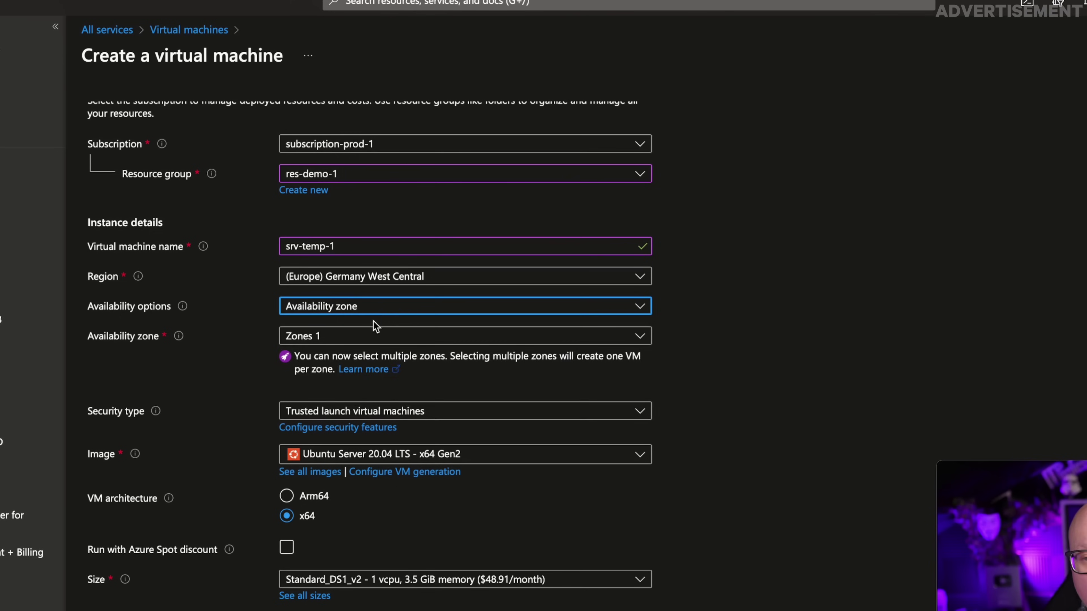
{"action": "left_click", "coordinate": [343, 303]}
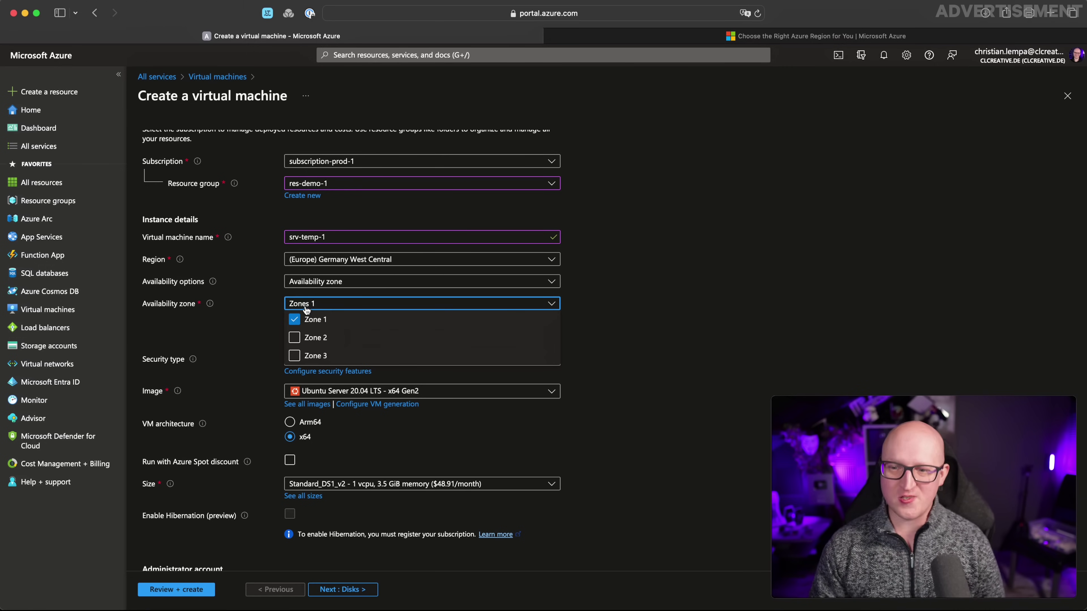
{"action": "left_click", "coordinate": [307, 304]}
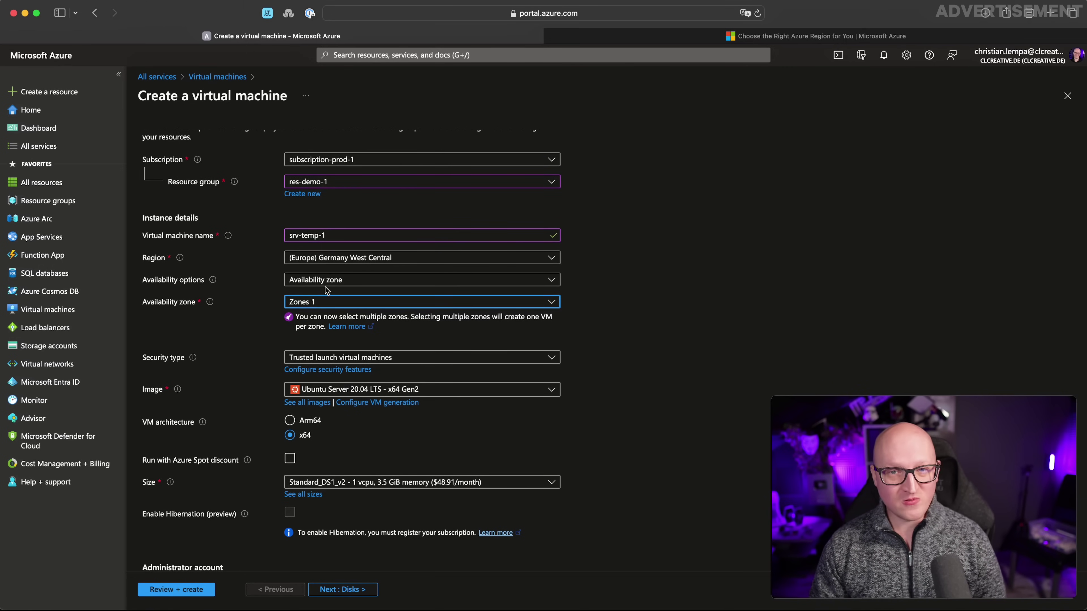
{"action": "left_click", "coordinate": [364, 283]}
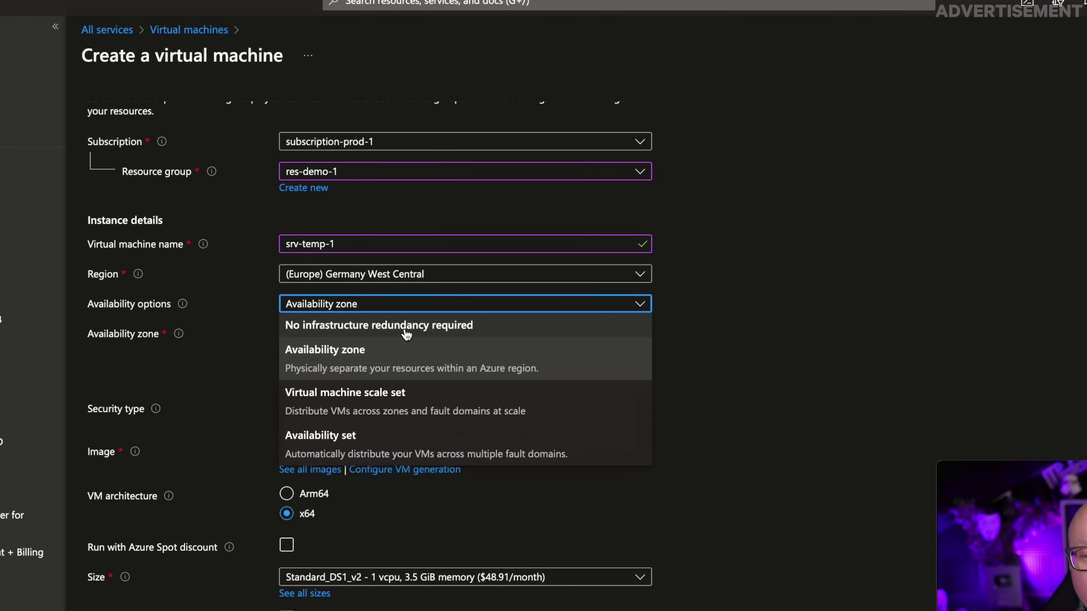
{"action": "left_click", "coordinate": [377, 300]}
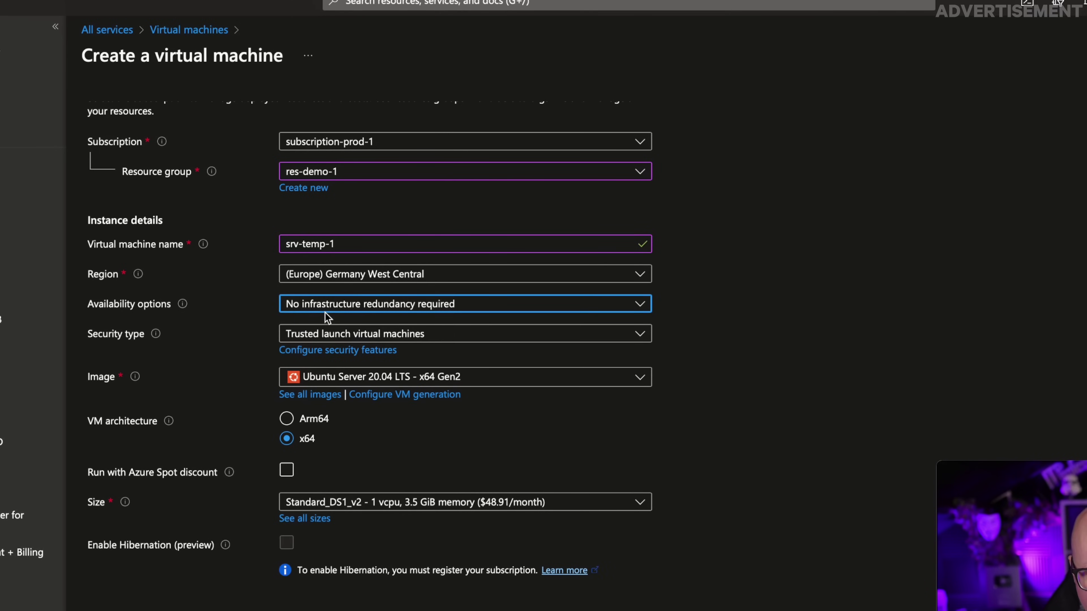
Step: Look through the recommended Gen 2 images in the virtual machine's image list
{"action": "left_click", "coordinate": [461, 384]}
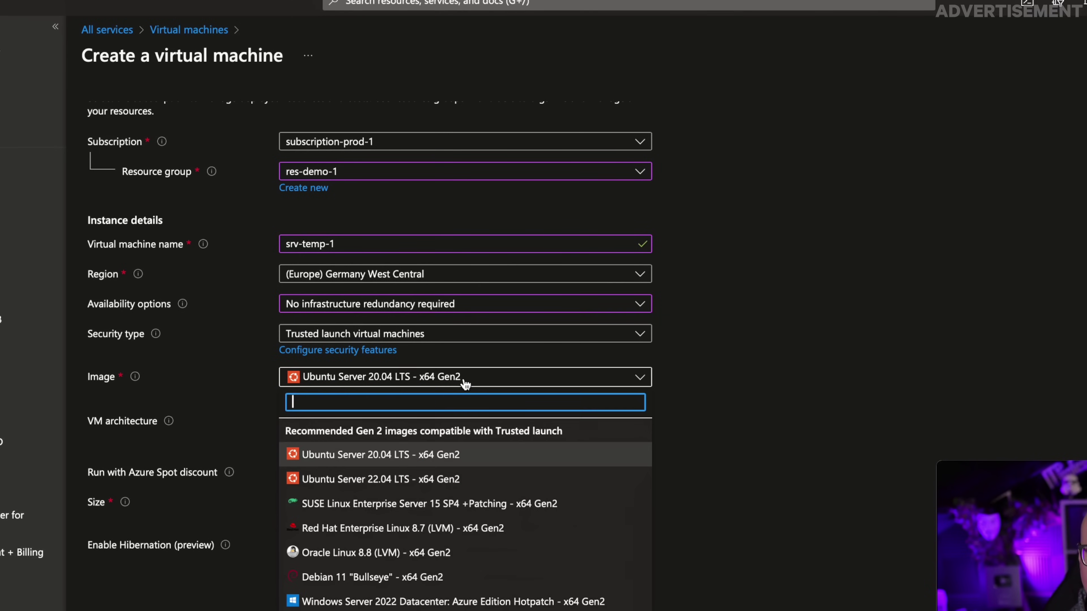
{"action": "scroll", "coordinate": [486, 421], "scroll_direction": "down", "scroll_amount": 5}
{"action": "left_click", "coordinate": [370, 175]}
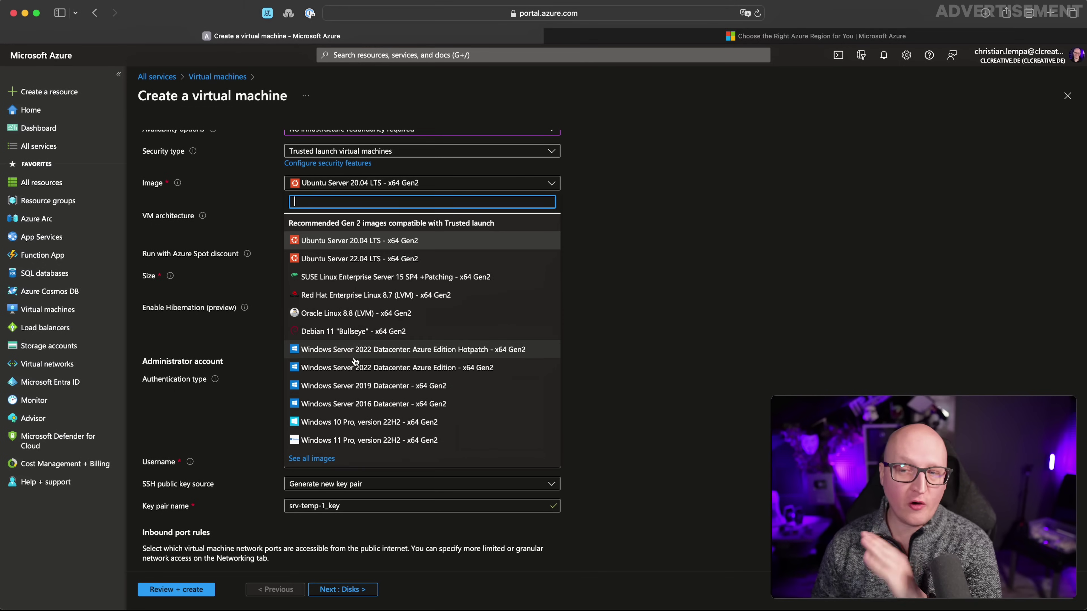
{"action": "key", "text": "Escape"}
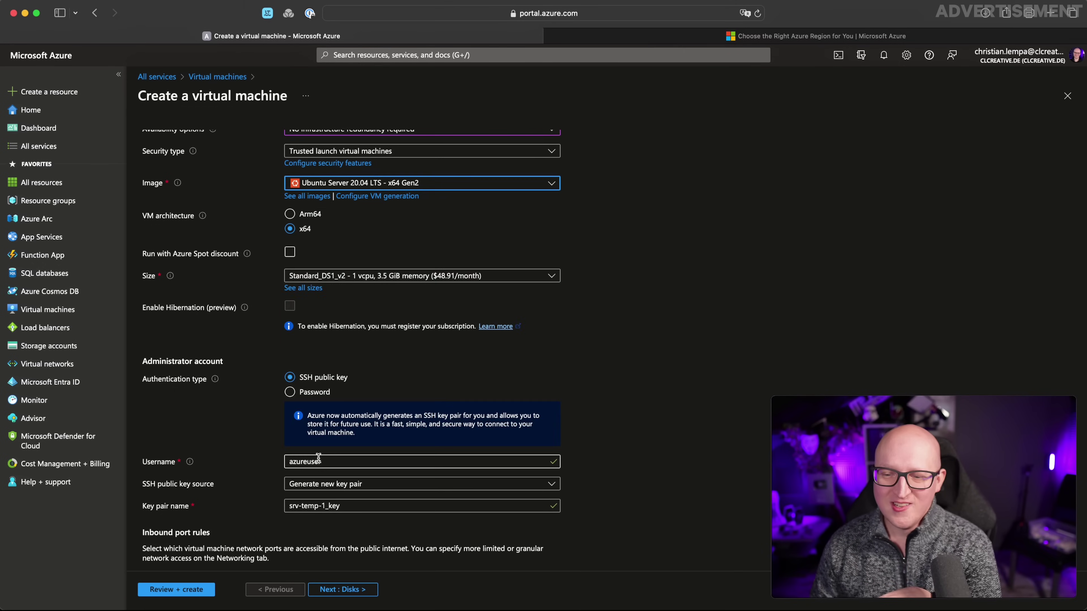
Step: Browse all Marketplace images and choose Ubuntu Server 22.04 LTS - x64 Gen 2 for the virtual machine
{"action": "left_click", "coordinate": [317, 196]}
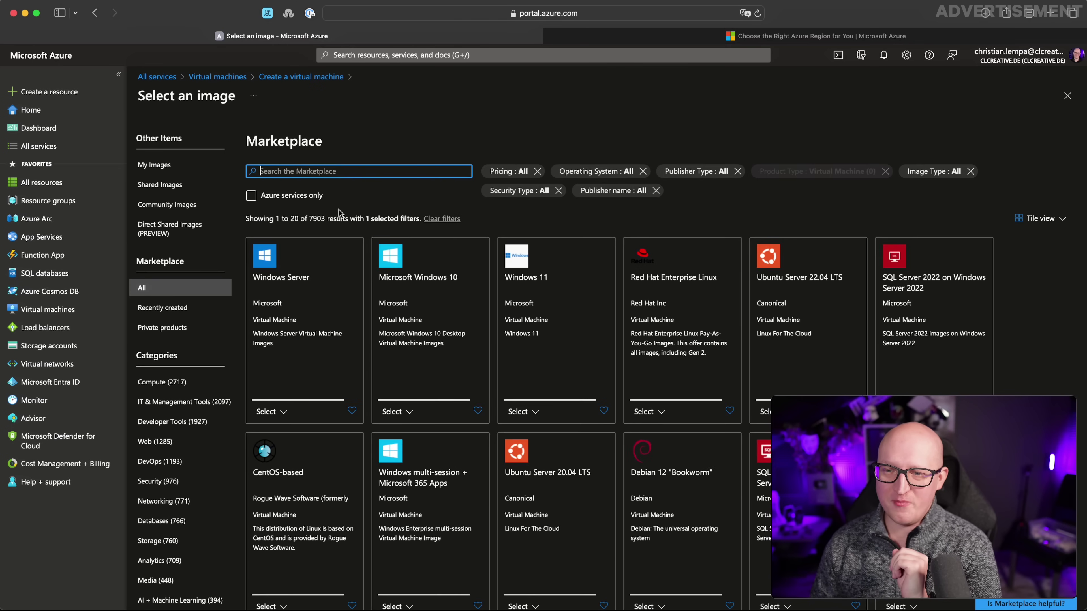
{"action": "left_click_drag", "start_coordinate": [309, 220], "coordinate": [325, 224]}
{"action": "left_click", "coordinate": [324, 224]}
{"action": "scroll", "coordinate": [330, 224], "scroll_direction": "down", "scroll_amount": 5}
{"action": "scroll", "coordinate": [533, 259], "scroll_direction": "down", "scroll_amount": 5}
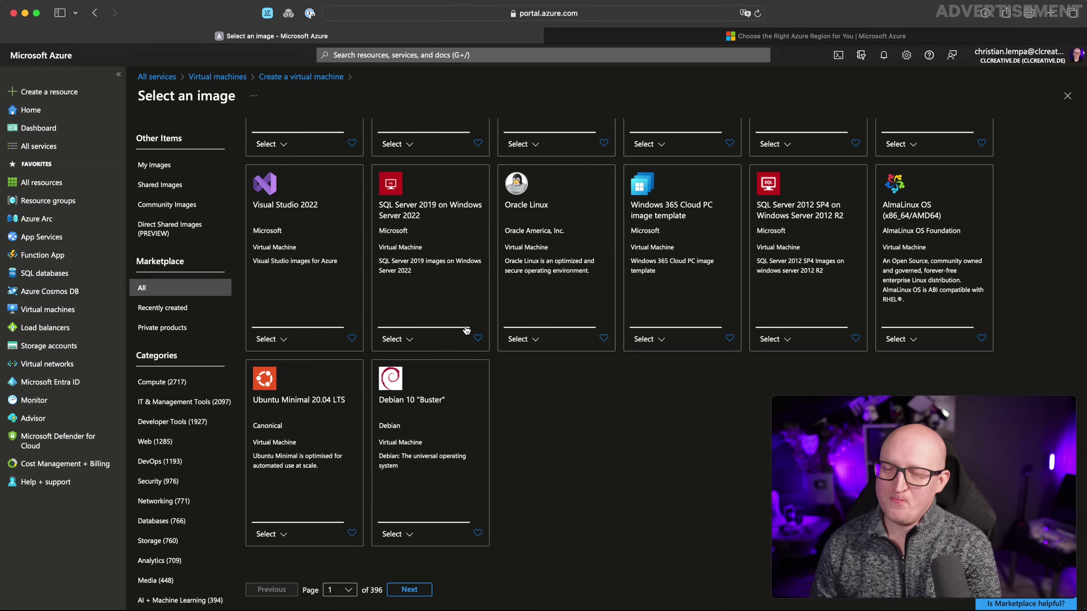
{"action": "scroll", "coordinate": [466, 330], "scroll_direction": "up", "scroll_amount": 10}
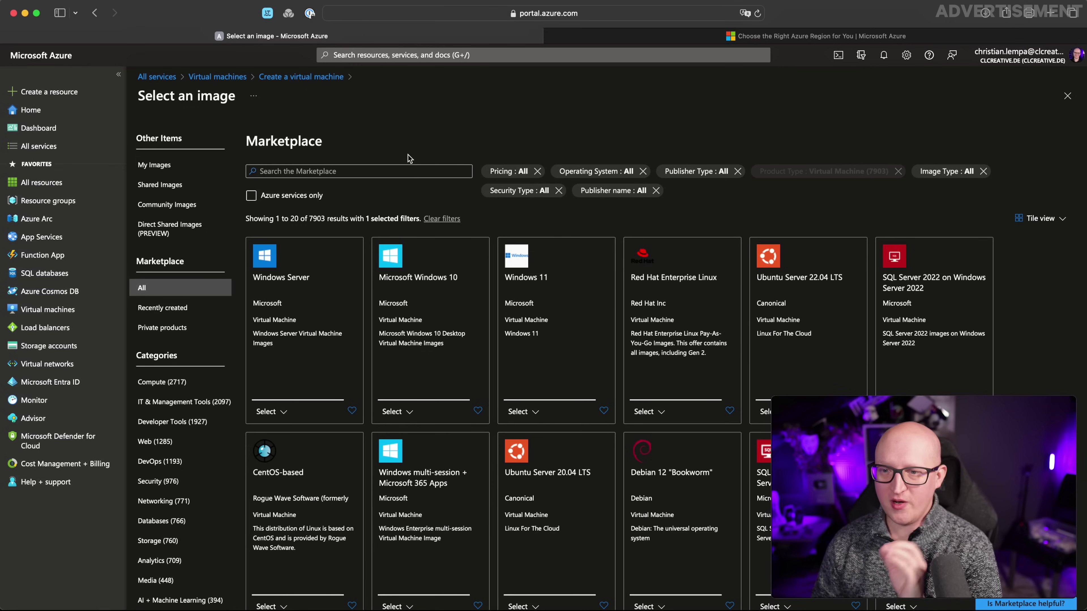
{"action": "scroll", "coordinate": [407, 137], "scroll_direction": "down", "scroll_amount": 1}
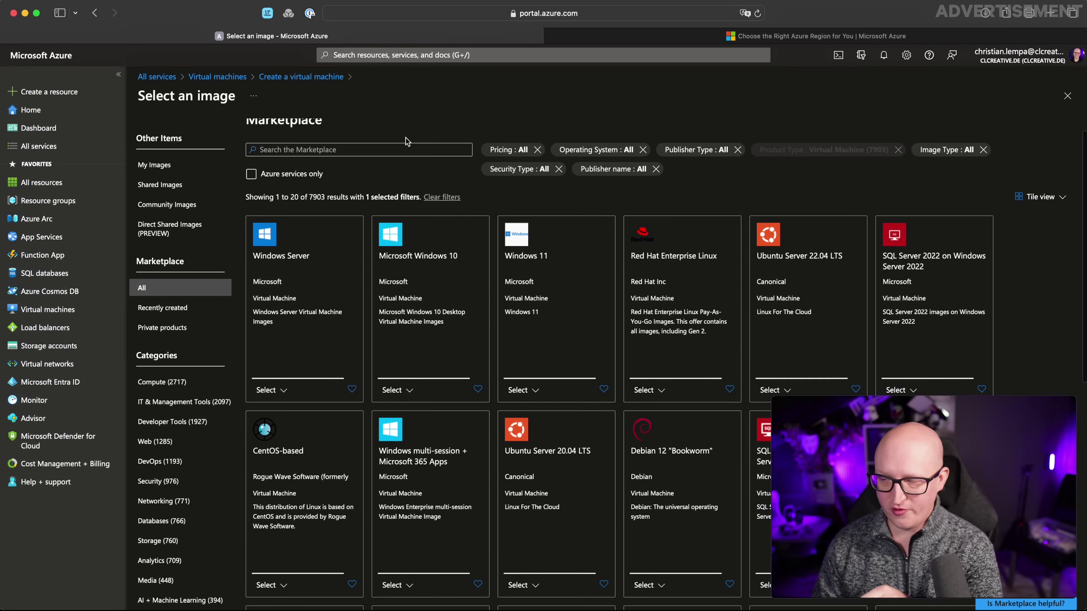
{"action": "scroll", "coordinate": [797, 303], "scroll_direction": "down", "scroll_amount": 1}
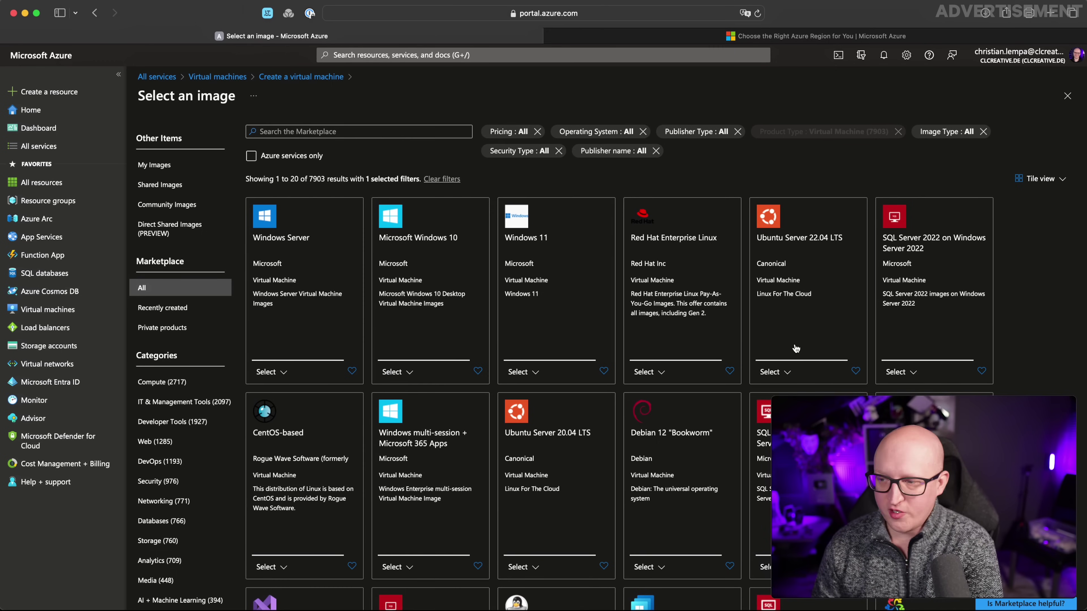
{"action": "left_click", "coordinate": [790, 373]}
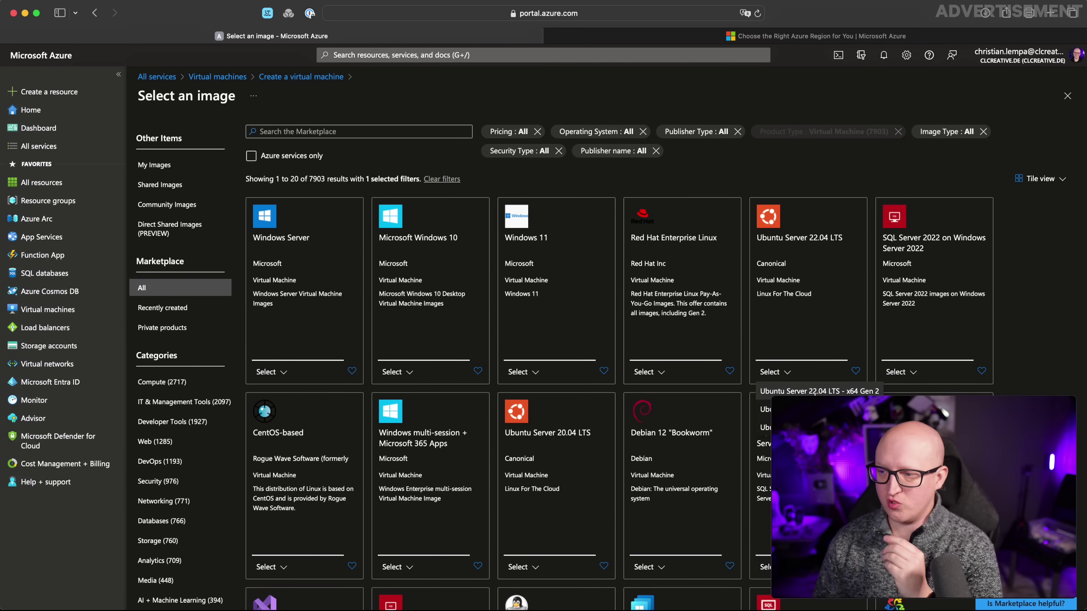
{"action": "left_click", "coordinate": [848, 392]}
Step: Check the suggested machine sizes and open the full list of VM sizes
{"action": "scroll", "coordinate": [441, 274], "scroll_direction": "up", "scroll_amount": 1}
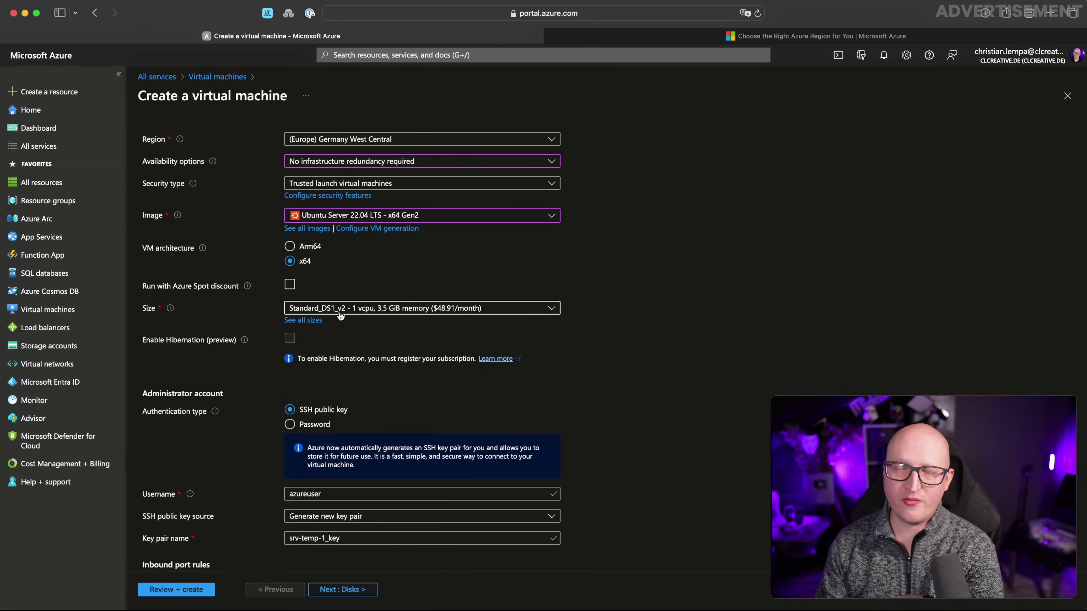
{"action": "scroll", "coordinate": [347, 316], "scroll_direction": "up", "scroll_amount": 1}
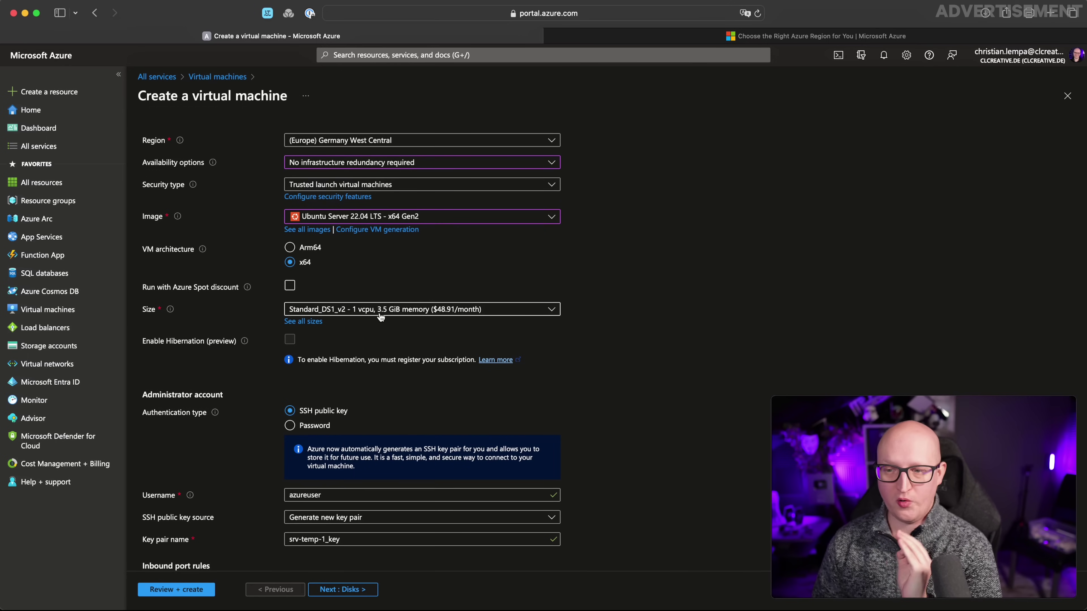
{"action": "scroll", "coordinate": [458, 320], "scroll_direction": "up", "scroll_amount": 1}
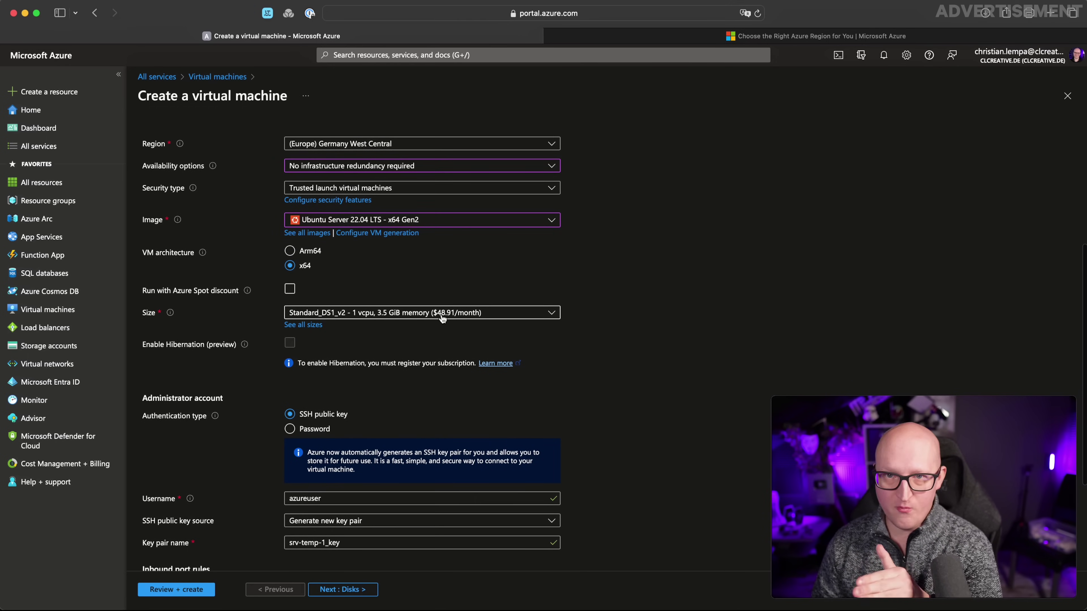
{"action": "left_click", "coordinate": [442, 317]}
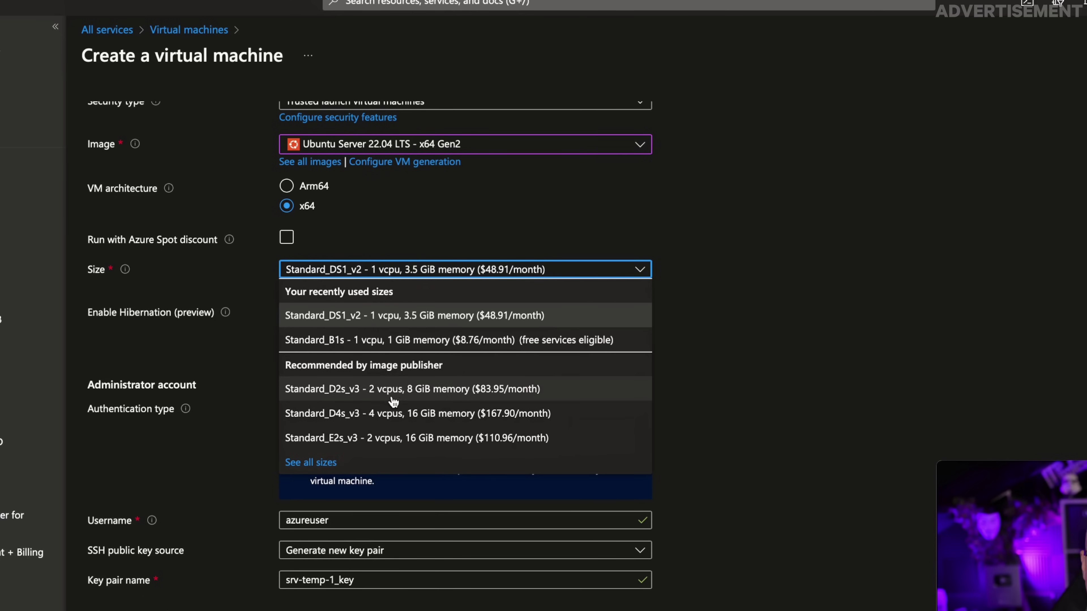
{"action": "left_click", "coordinate": [320, 463]}
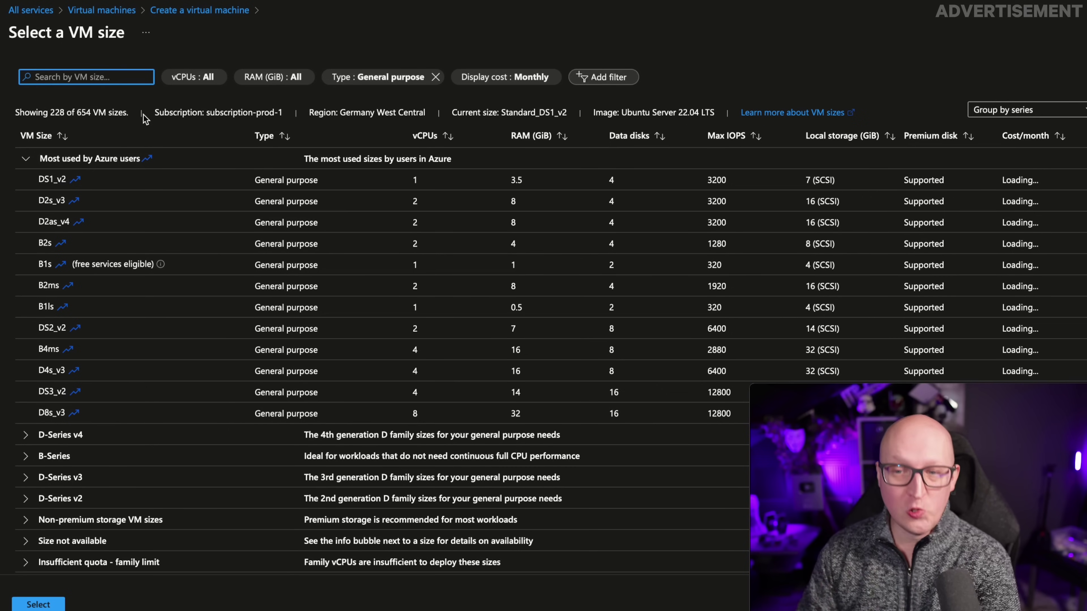
{"action": "left_click_drag", "start_coordinate": [77, 112], "coordinate": [92, 112]}
{"action": "left_click", "coordinate": [98, 112]}
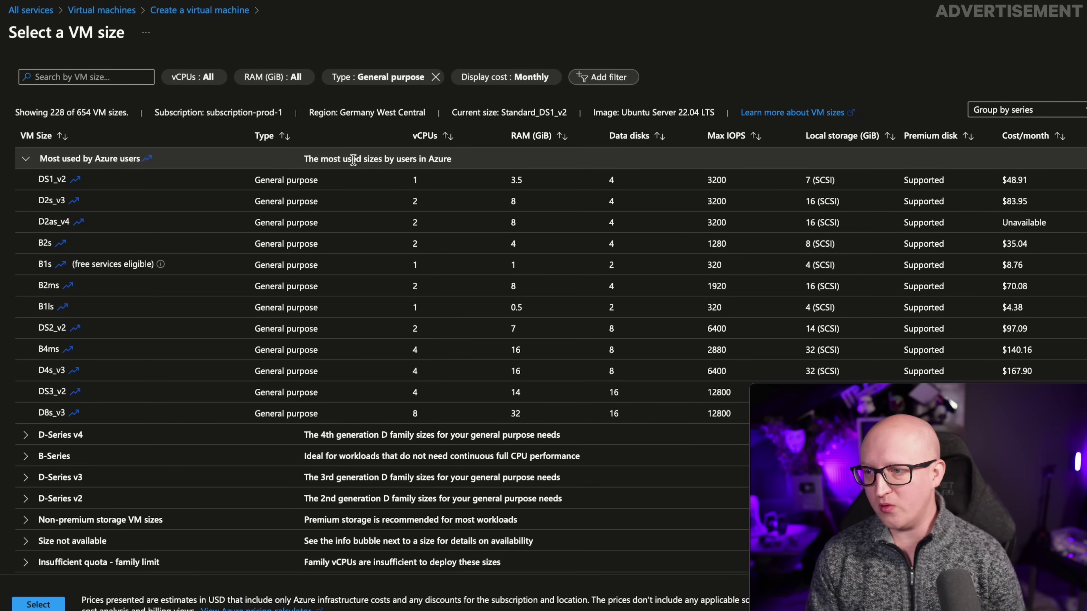
Step: Show the VM sizes with no grouping and look through the list
{"action": "left_click", "coordinate": [1027, 109]}
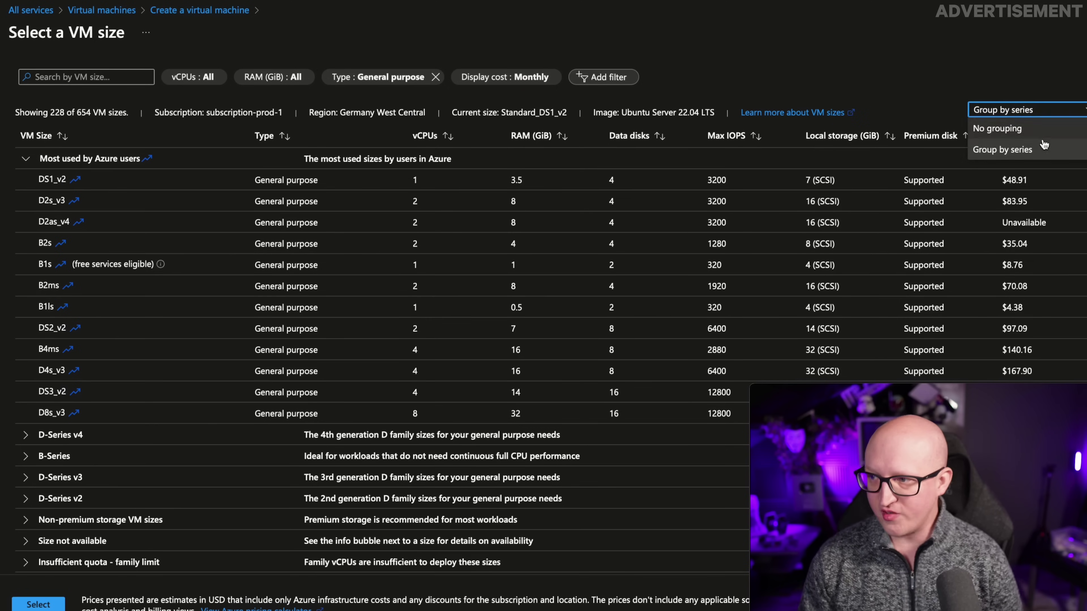
{"action": "left_click", "coordinate": [995, 139]}
{"action": "left_click", "coordinate": [939, 113]}
{"action": "left_click", "coordinate": [937, 126]}
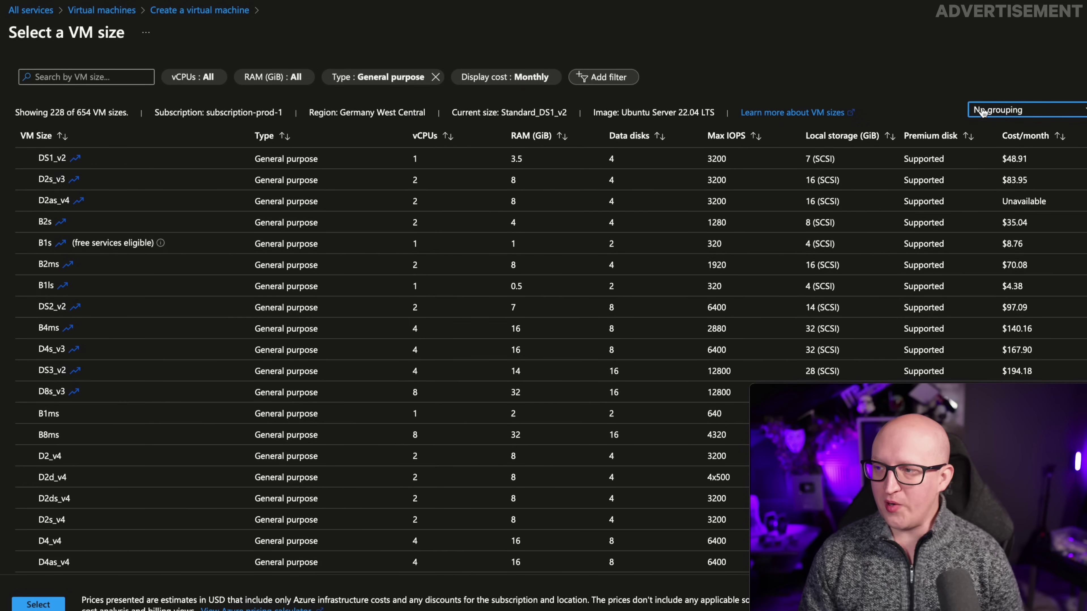
{"action": "scroll", "coordinate": [747, 190], "scroll_direction": "down", "scroll_amount": 10}
{"action": "scroll", "coordinate": [748, 190], "scroll_direction": "down", "scroll_amount": 5}
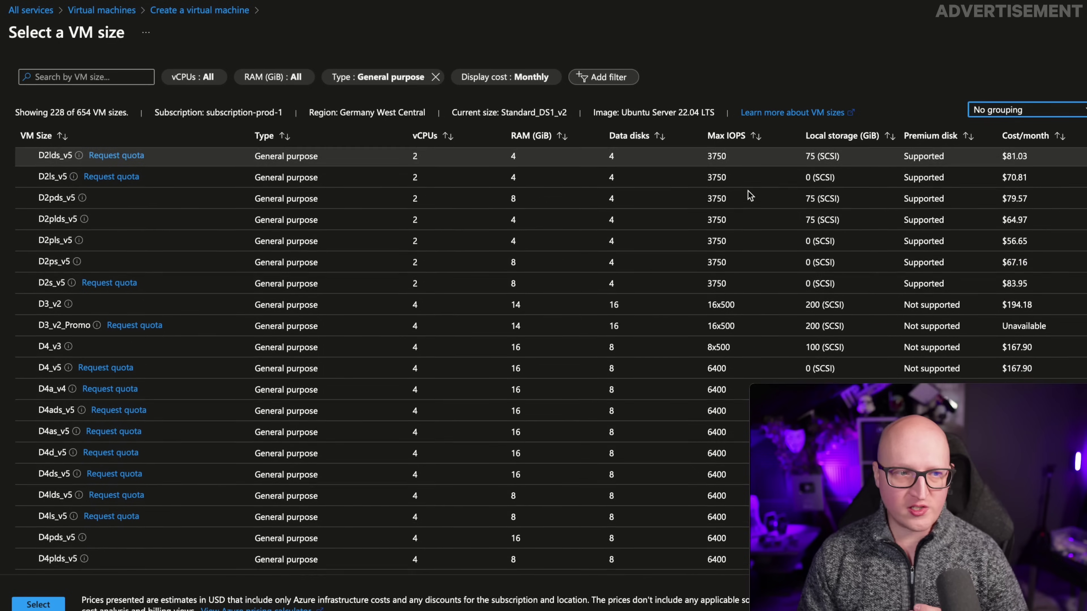
{"action": "scroll", "coordinate": [748, 190], "scroll_direction": "up", "scroll_amount": 20}
Step: Sort the VM sizes by monthly cost, cheapest first, and pick the free-services-eligible size B1s
{"action": "left_click", "coordinate": [1025, 137]}
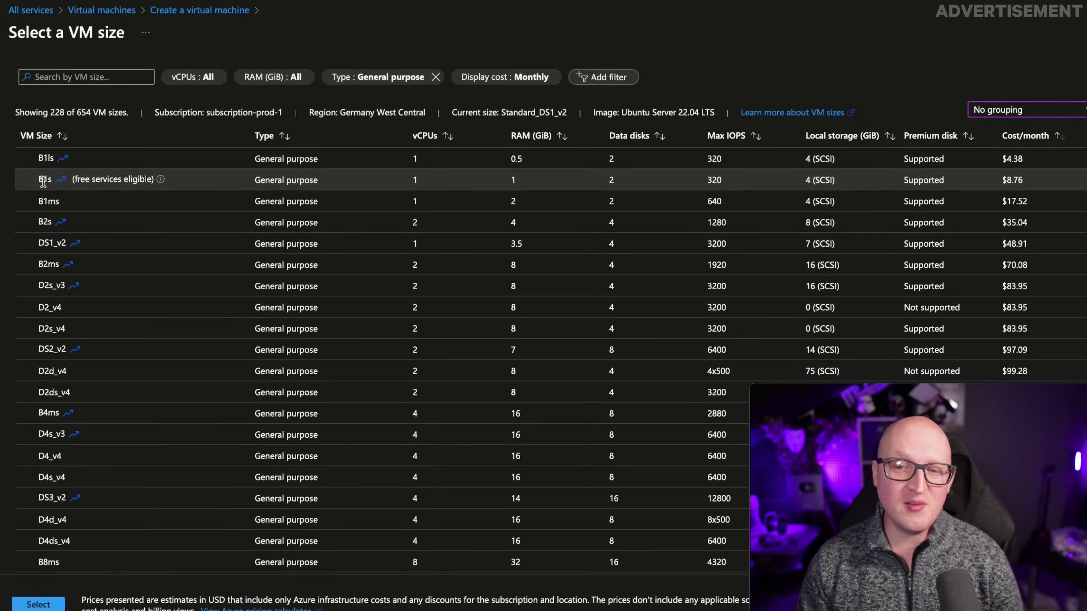
{"action": "left_click", "coordinate": [75, 180]}
{"action": "left_click_drag", "start_coordinate": [74, 179], "coordinate": [146, 179]}
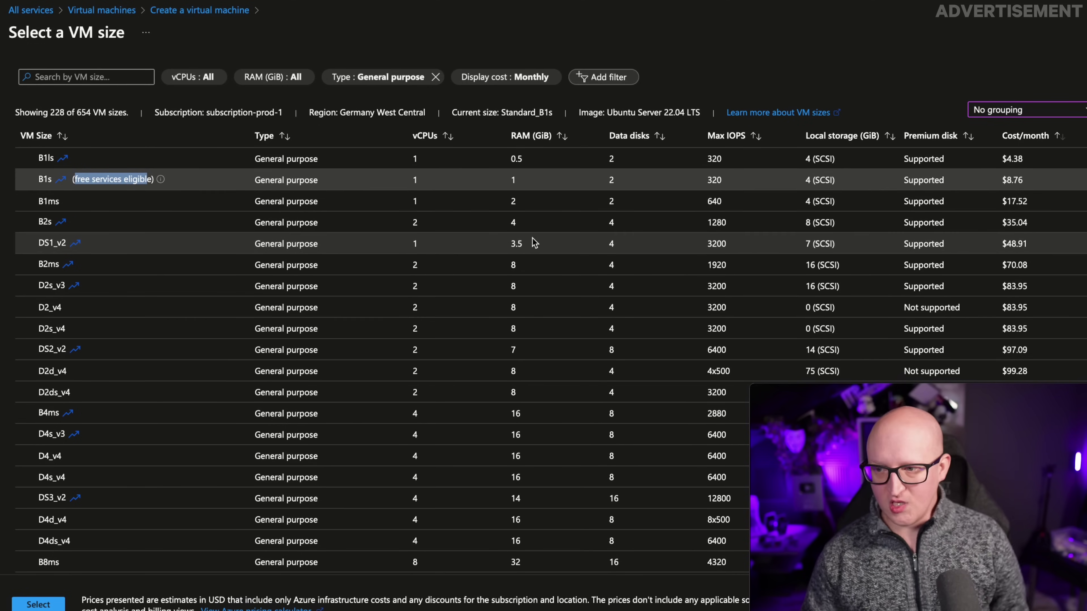
Step: Compare the DS1_v2 and D2s_v3 sizes by vCPUs, RAM and monthly cost
{"action": "scroll", "coordinate": [534, 242], "scroll_direction": "down", "scroll_amount": 1}
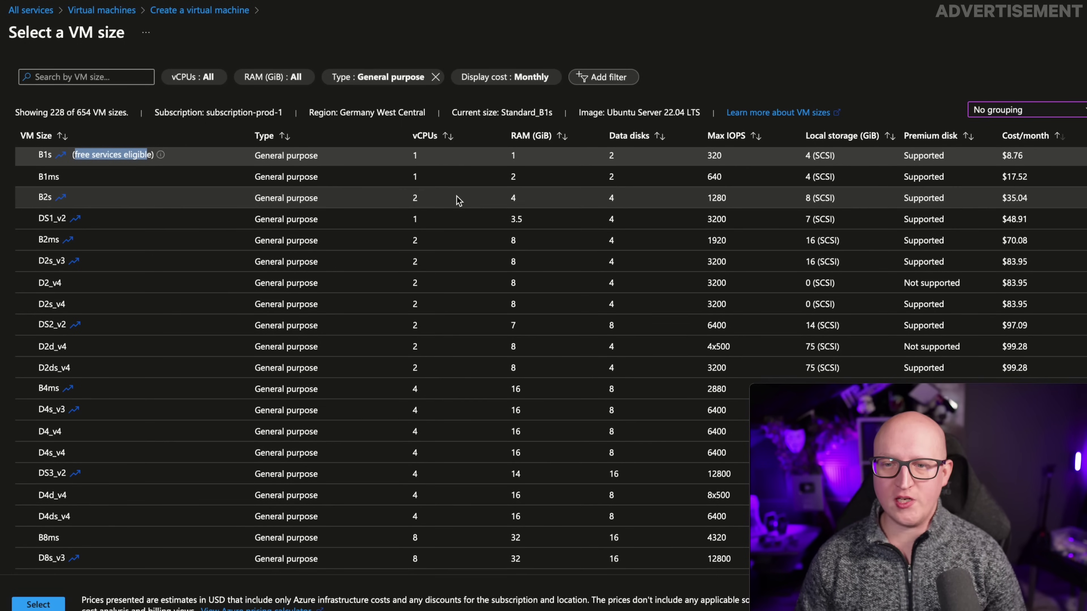
{"action": "left_click", "coordinate": [145, 223]}
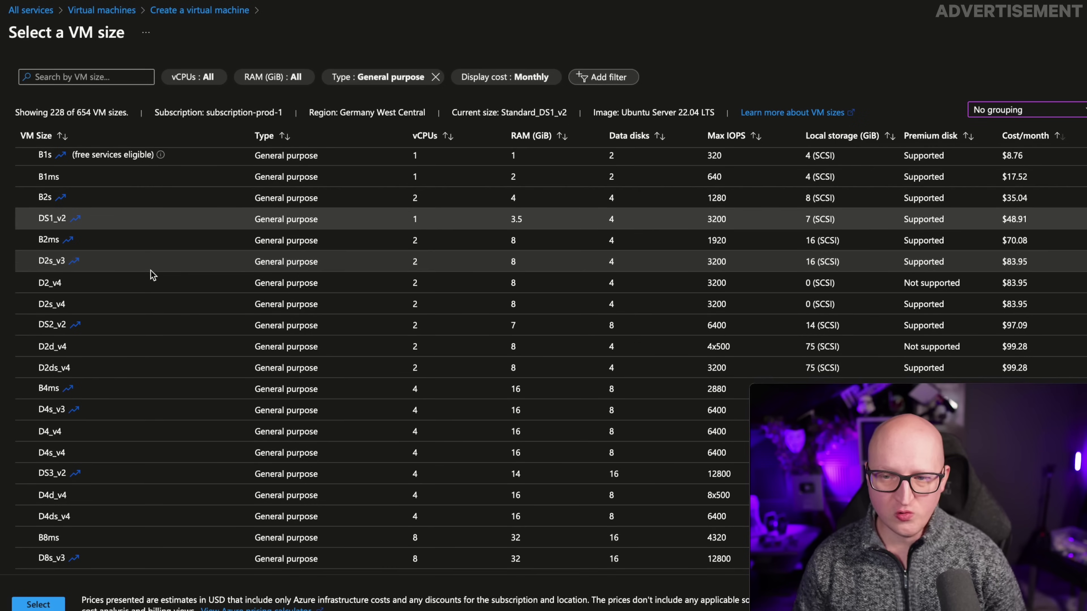
{"action": "left_click", "coordinate": [113, 267]}
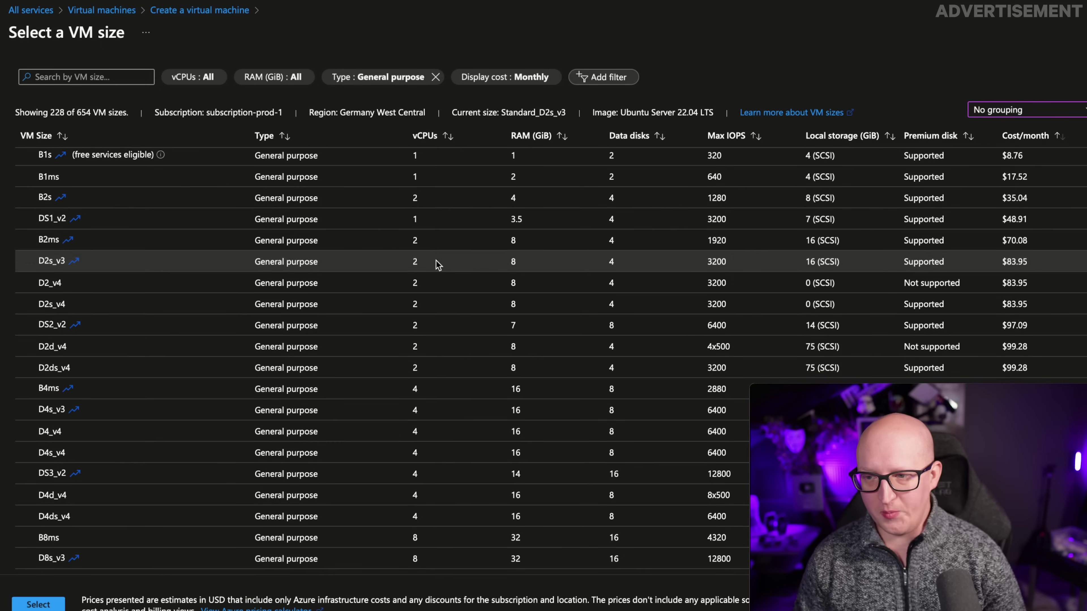
{"action": "left_click", "coordinate": [424, 224]}
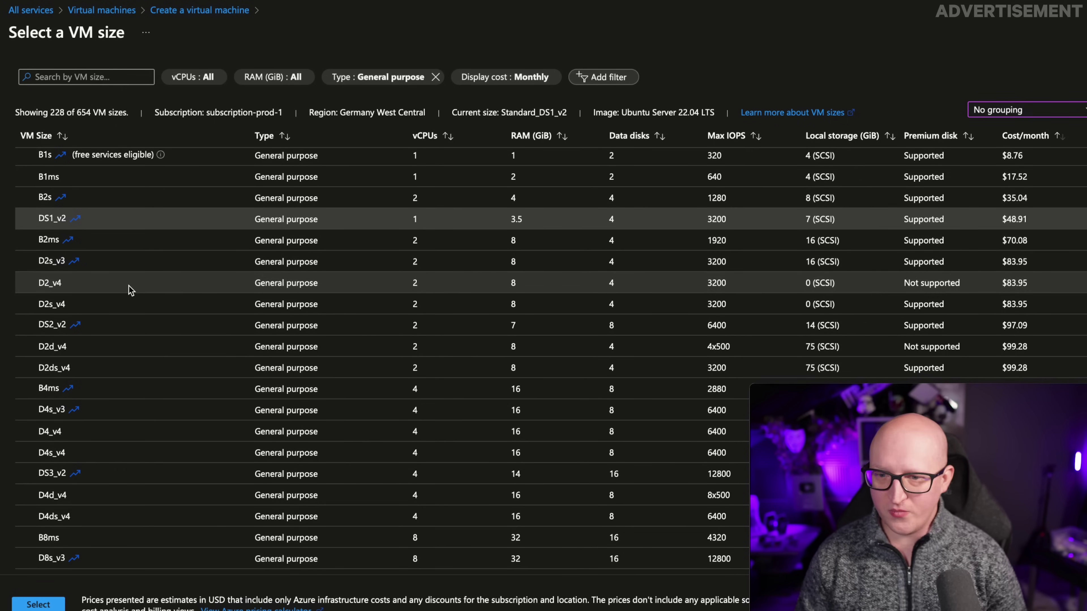
{"action": "left_click", "coordinate": [104, 265]}
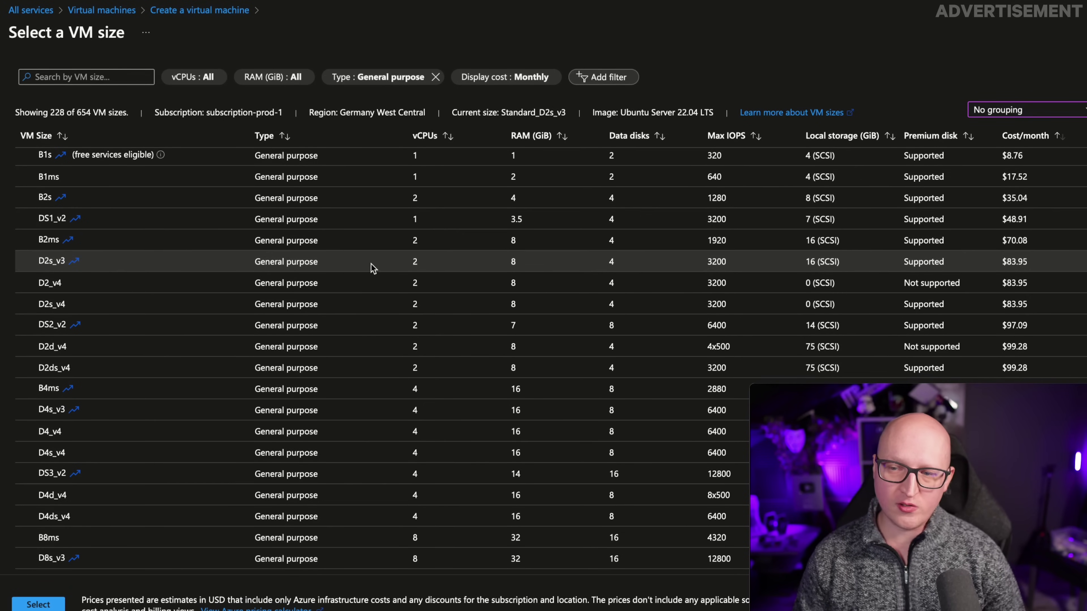
{"action": "left_click_drag", "start_coordinate": [414, 263], "coordinate": [543, 266]}
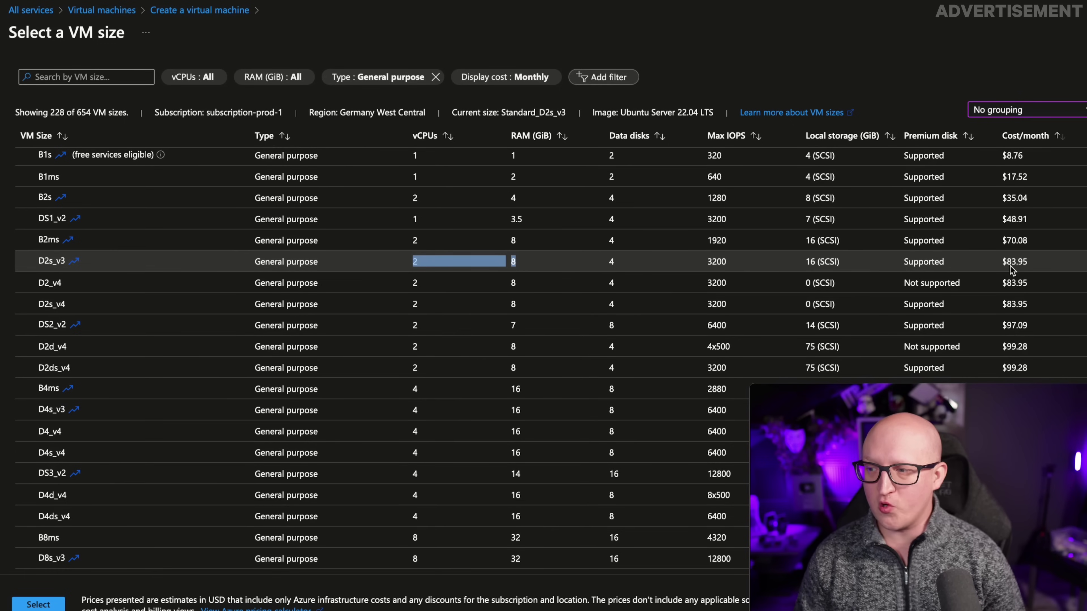
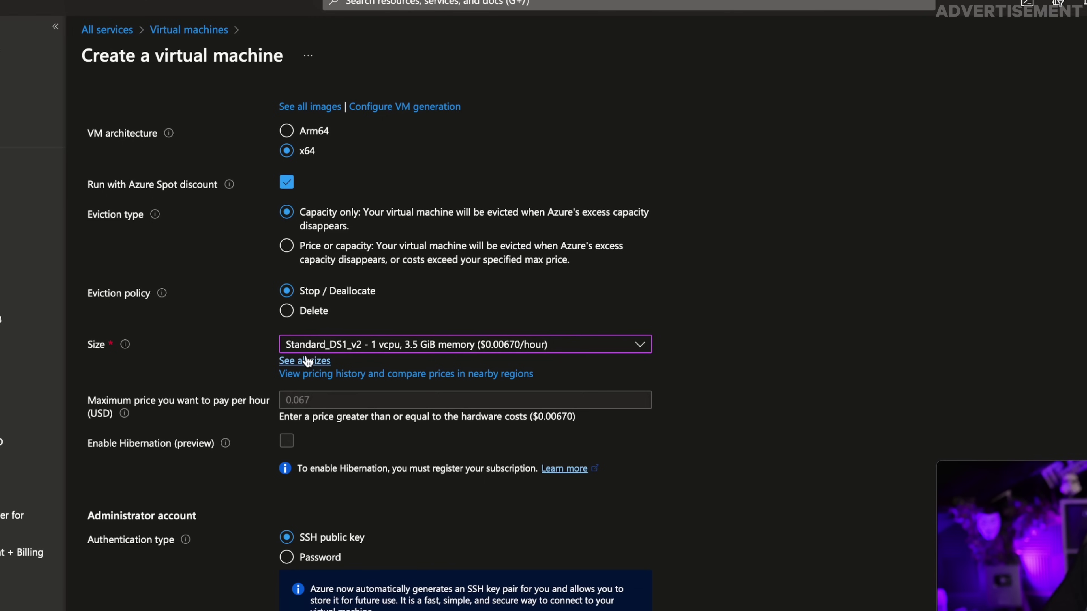
Step: Open the full size list for the Spot virtual machine and show it with no grouping and monthly costs
{"action": "left_click", "coordinate": [307, 361]}
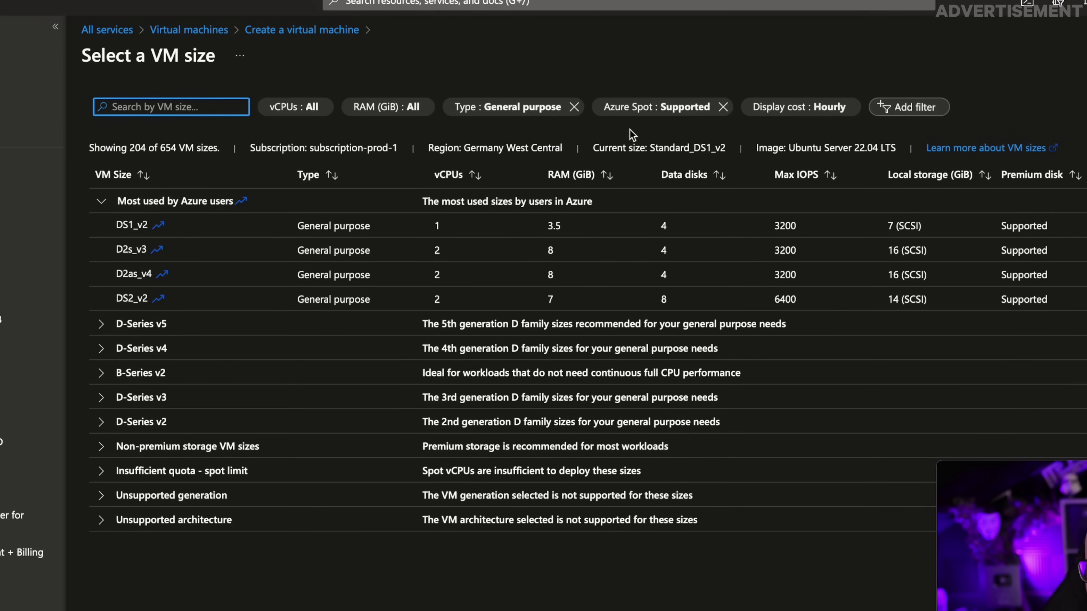
{"action": "left_click", "coordinate": [1002, 110]}
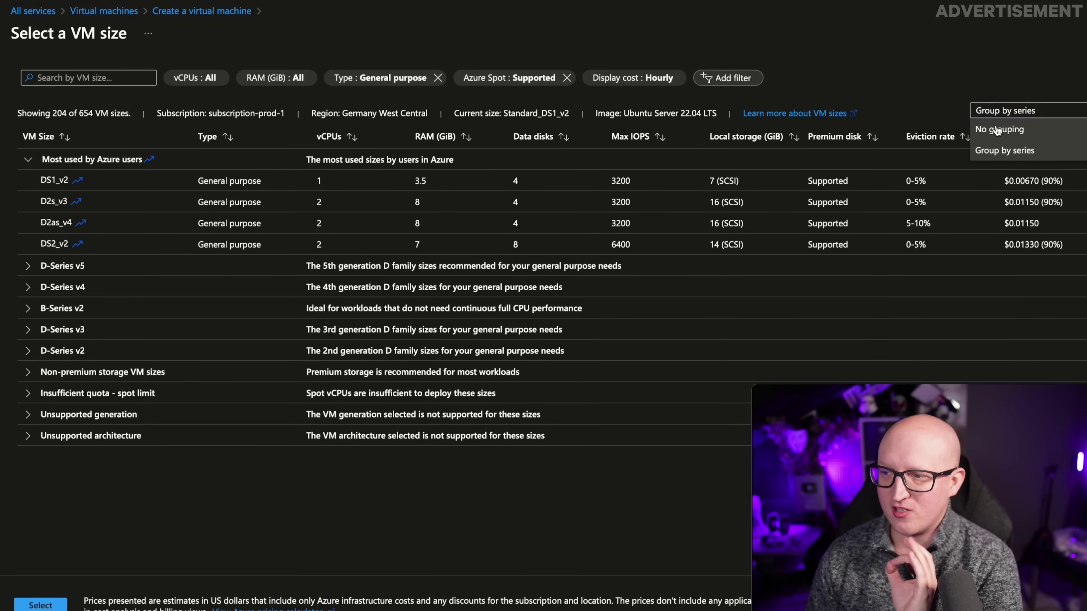
{"action": "left_click", "coordinate": [997, 130]}
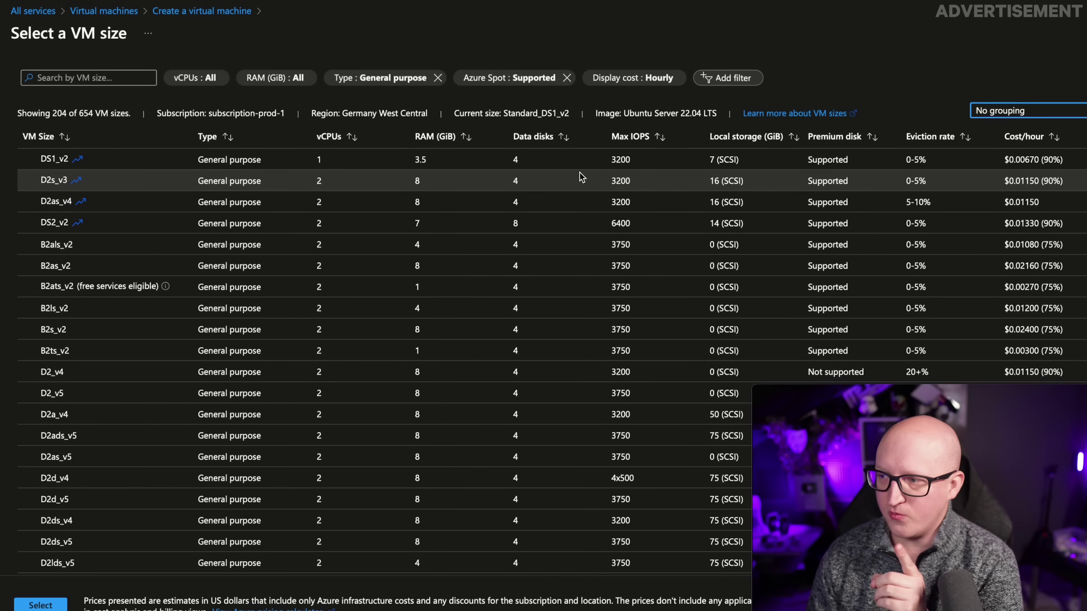
{"action": "left_click", "coordinate": [636, 82]}
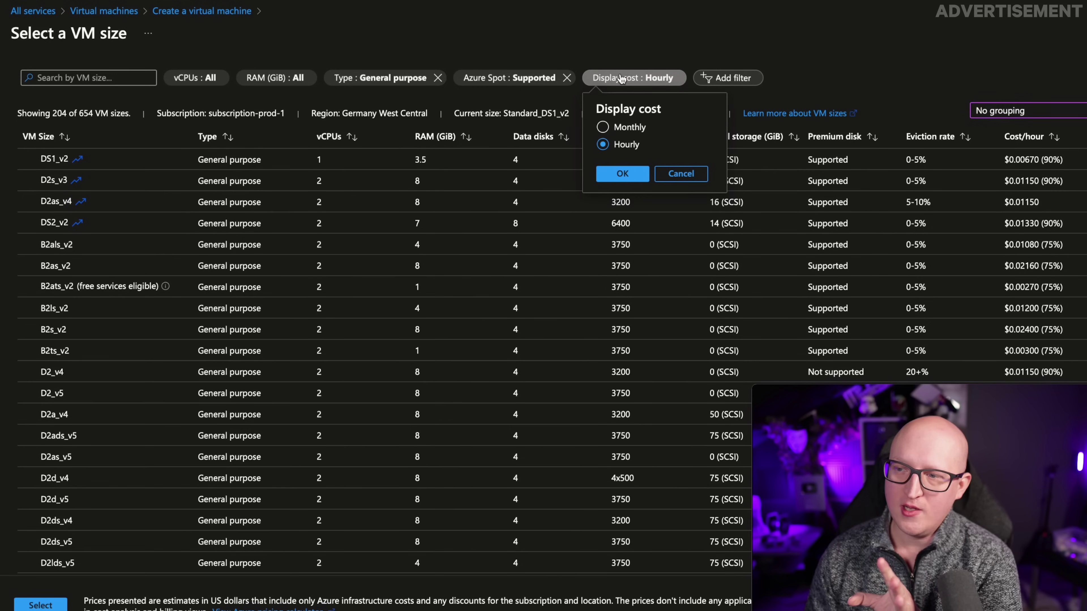
{"action": "left_click", "coordinate": [603, 127]}
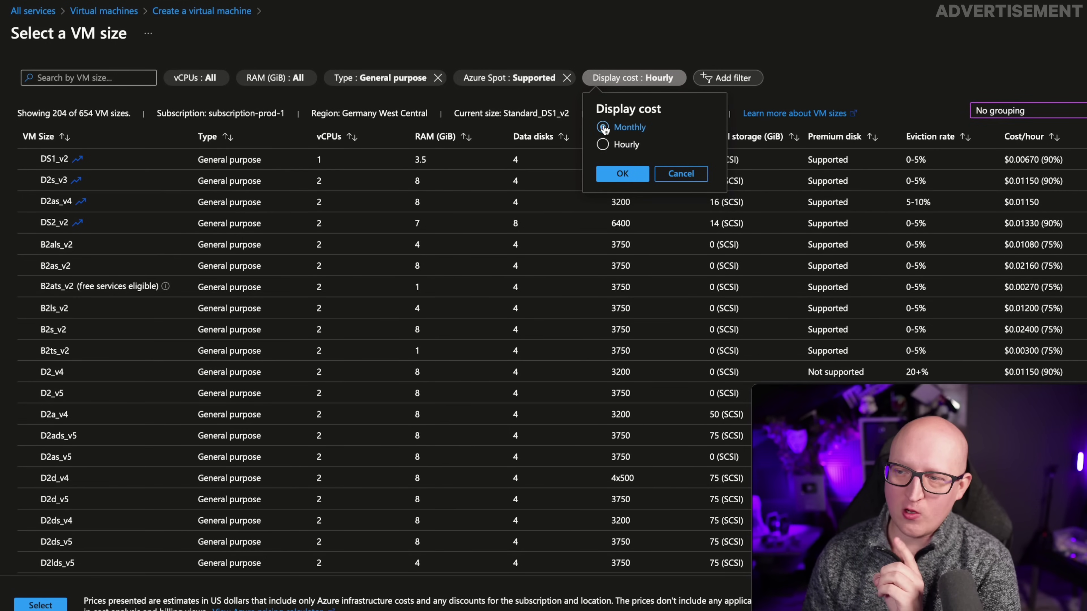
{"action": "left_click", "coordinate": [622, 173]}
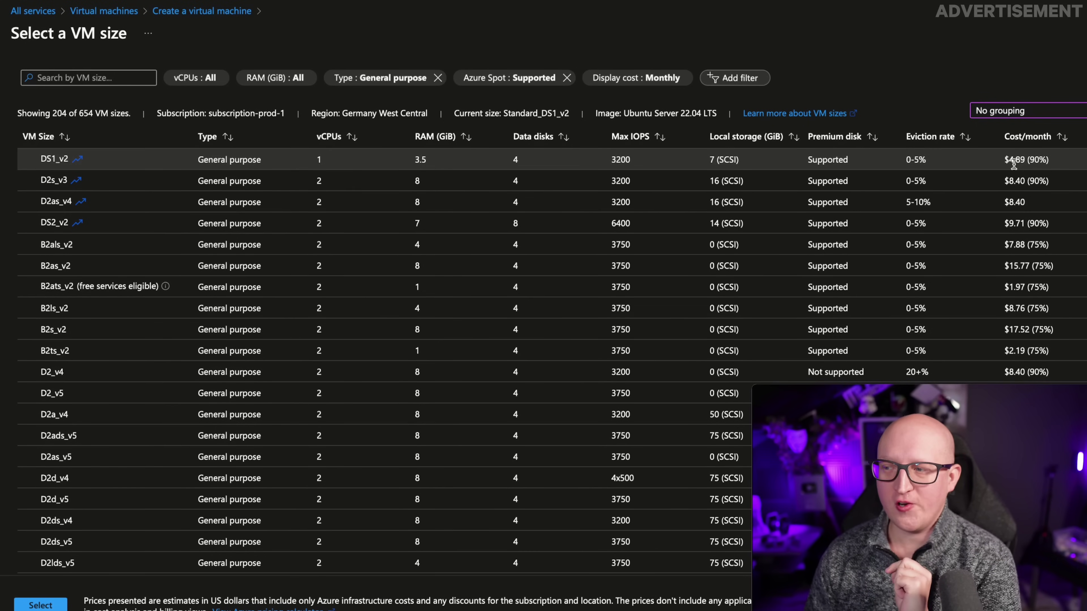
Step: Compare the Spot discounts and eviction rates of the listed sizes, including D2s_v3, DS1_v2 and D2_v4
{"action": "left_click", "coordinate": [390, 180]}
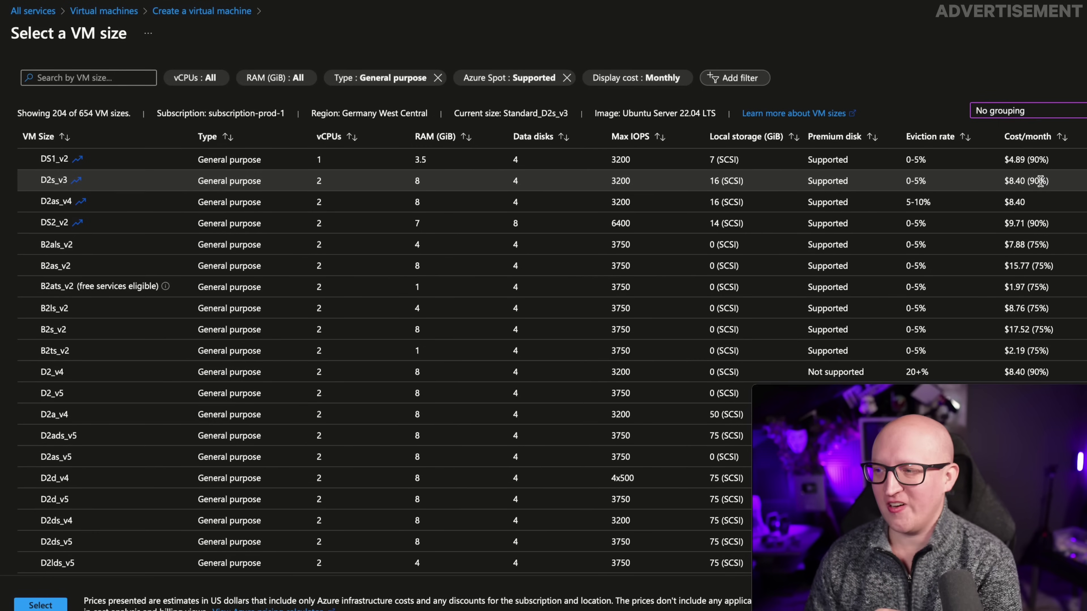
{"action": "left_click_drag", "start_coordinate": [1029, 182], "coordinate": [1047, 184]}
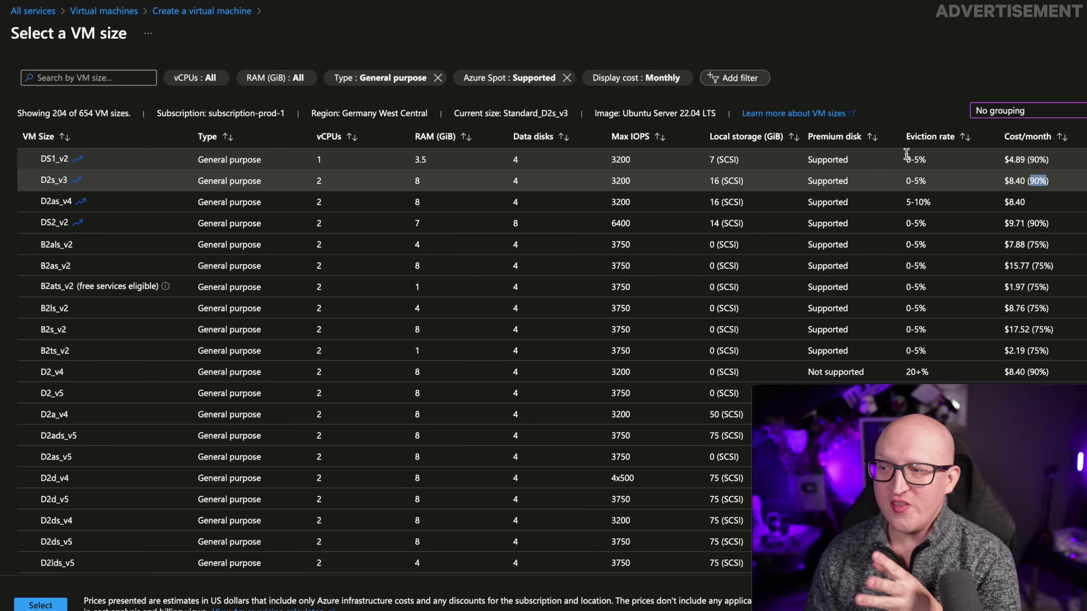
{"action": "left_click_drag", "start_coordinate": [905, 156], "coordinate": [928, 160]}
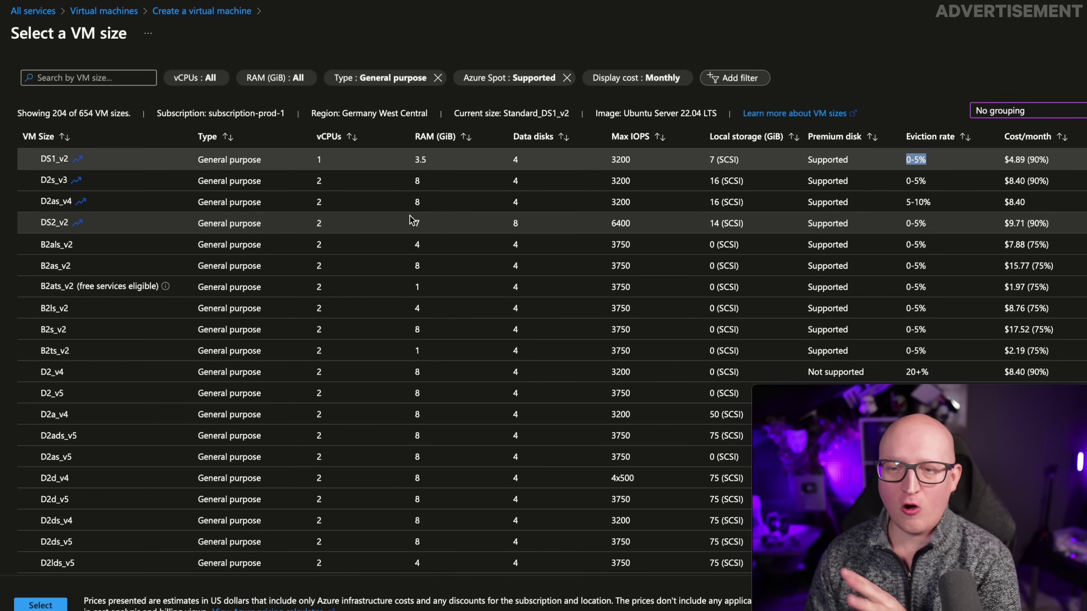
{"action": "scroll", "coordinate": [567, 228], "scroll_direction": "down", "scroll_amount": 1}
{"action": "scroll", "coordinate": [859, 224], "scroll_direction": "up", "scroll_amount": 1}
{"action": "scroll", "coordinate": [860, 225], "scroll_direction": "down", "scroll_amount": 2}
{"action": "left_click", "coordinate": [908, 291]}
{"action": "left_click_drag", "start_coordinate": [908, 291], "coordinate": [927, 292]}
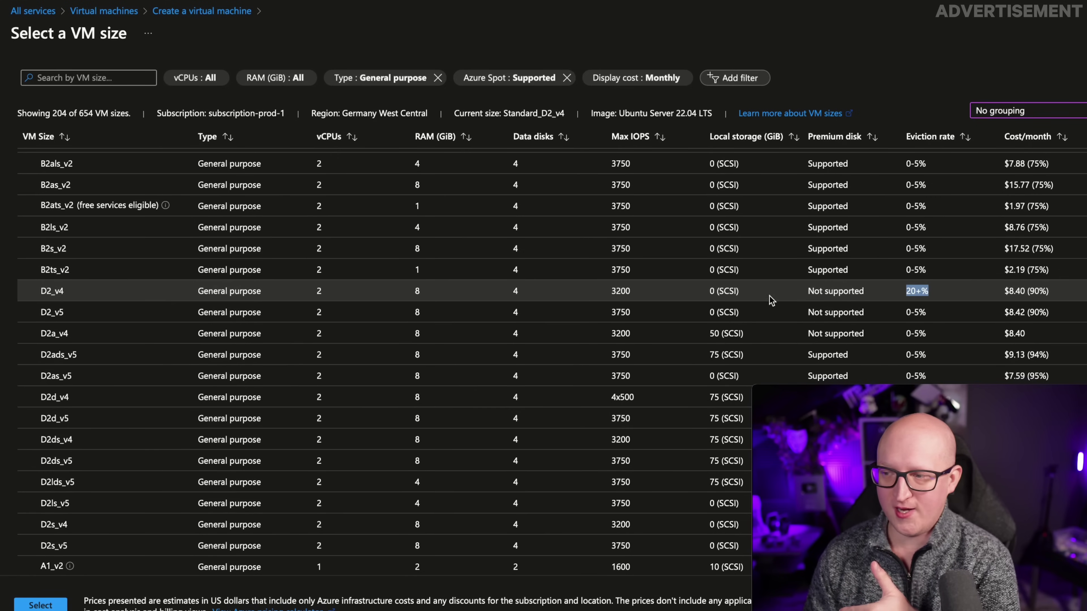
{"action": "scroll", "coordinate": [765, 293], "scroll_direction": "down", "scroll_amount": 1}
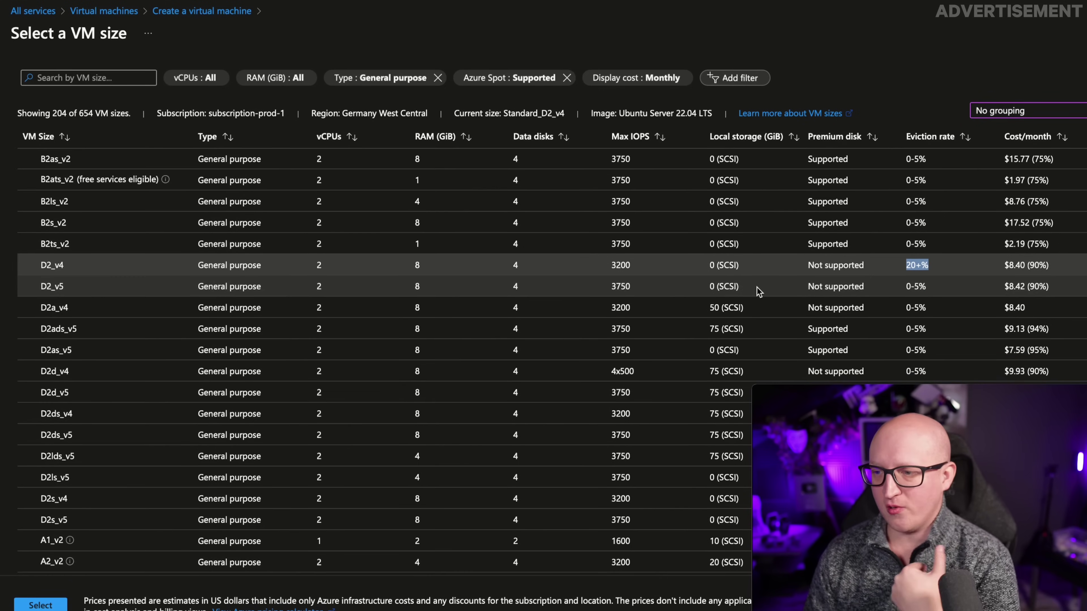
{"action": "scroll", "coordinate": [757, 287], "scroll_direction": "up", "scroll_amount": 5}
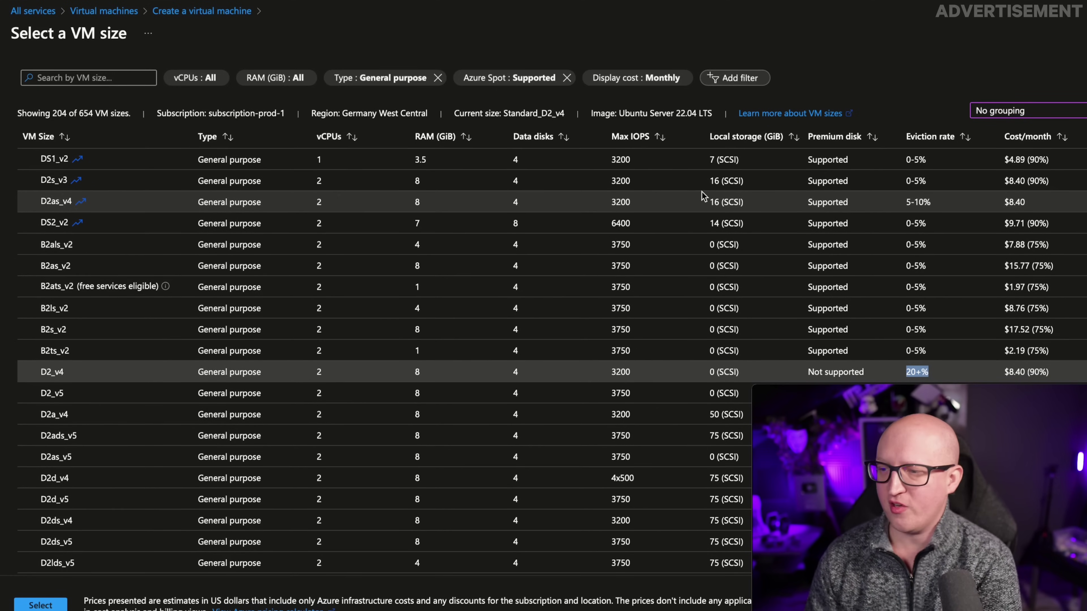
Step: Choose D2s_v3 as the size of the virtual machine
{"action": "left_click", "coordinate": [694, 188]}
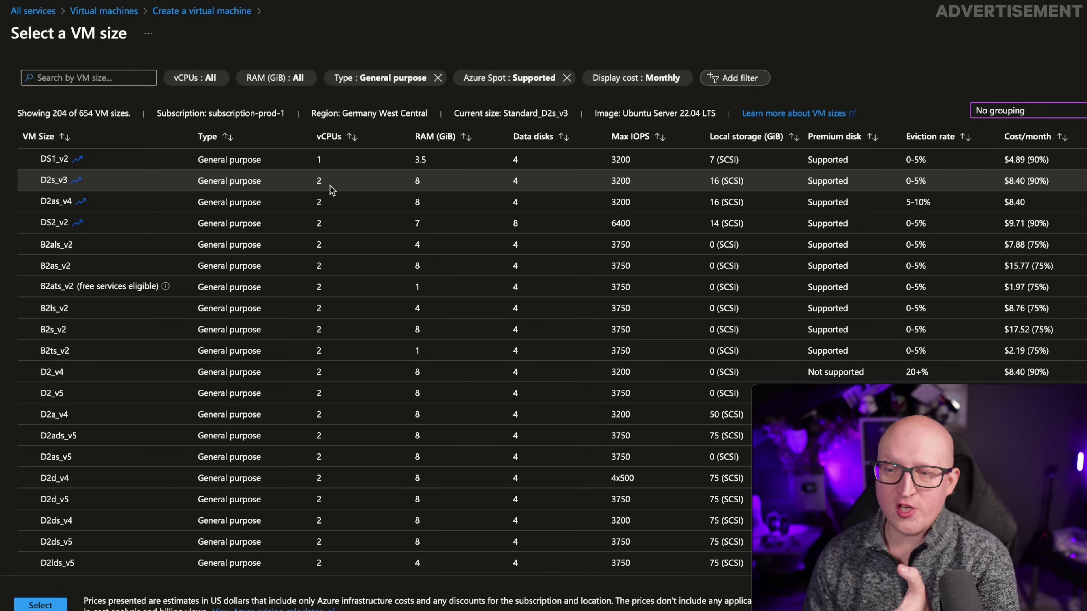
{"action": "left_click_drag", "start_coordinate": [43, 180], "coordinate": [426, 183]}
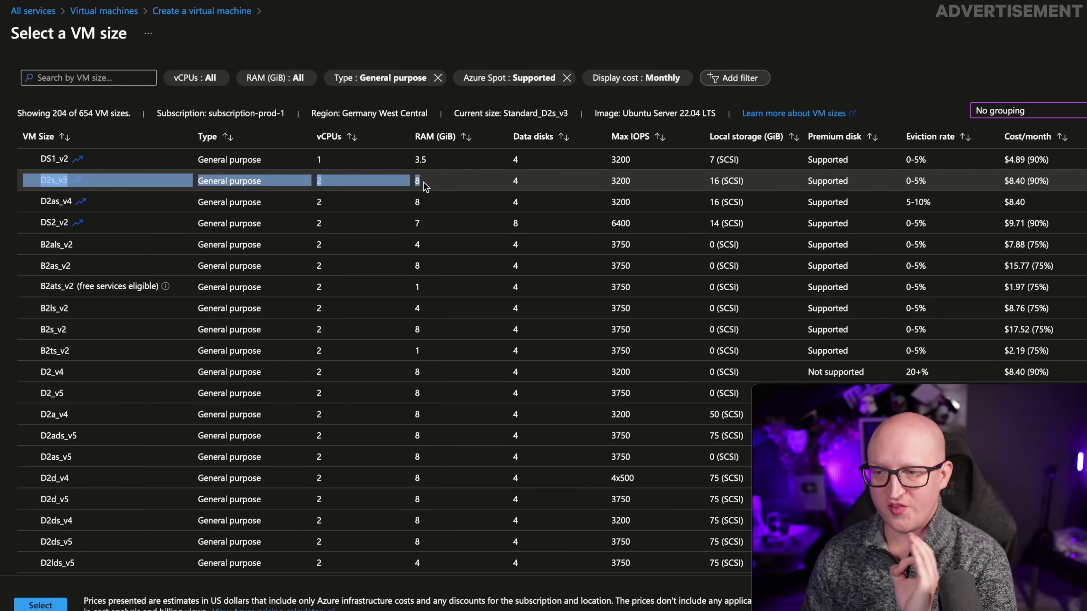
{"action": "left_click", "coordinate": [425, 185]}
{"action": "left_click", "coordinate": [41, 604]}
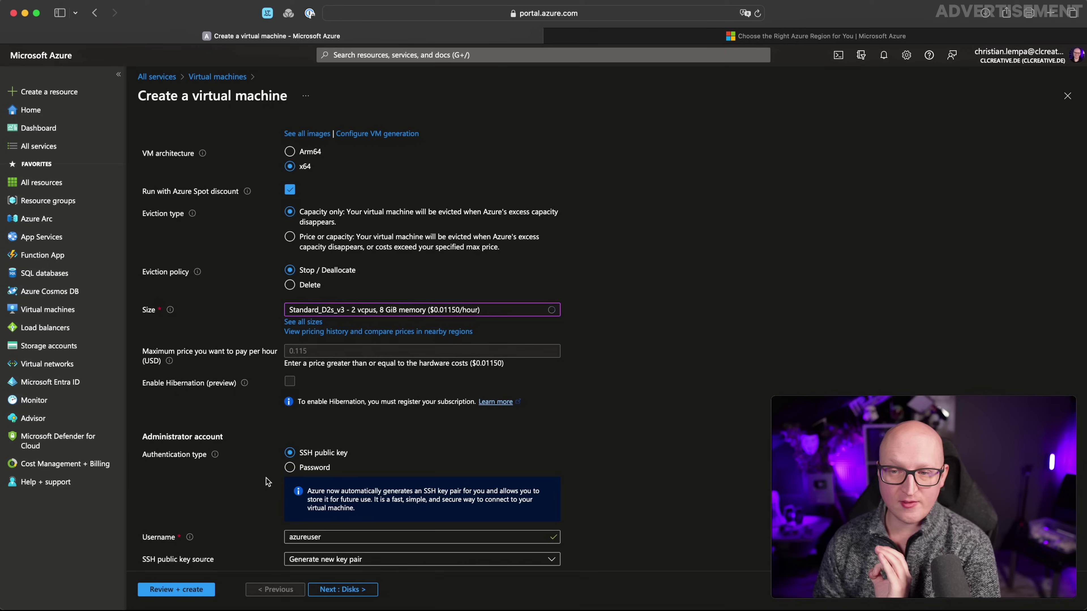
Step: Set the administrator username to xcad and use the existing key xcad-ssh stored in Azure as the SSH public key
{"action": "scroll", "coordinate": [376, 400], "scroll_direction": "down", "scroll_amount": 5}
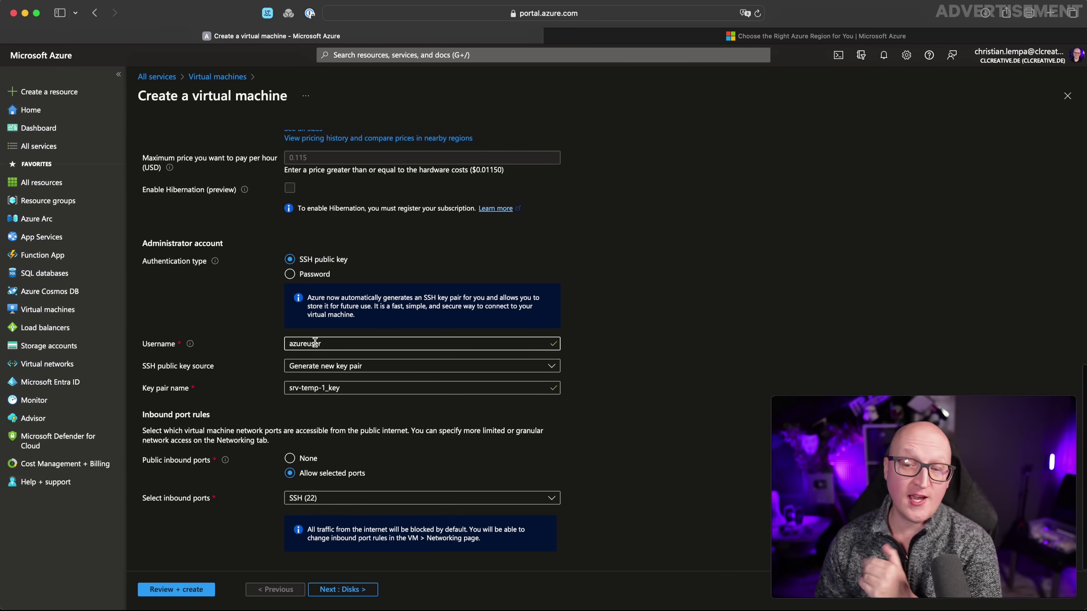
{"action": "double_click", "coordinate": [342, 346]}
{"action": "type", "text": "xcad"}
{"action": "left_click", "coordinate": [363, 367]}
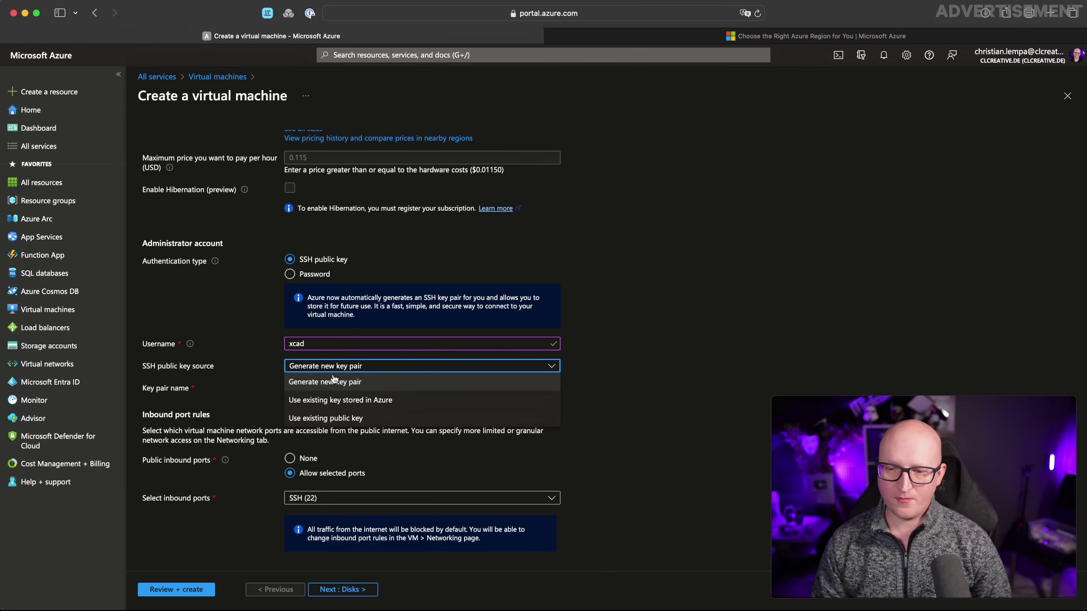
{"action": "left_click", "coordinate": [341, 401]}
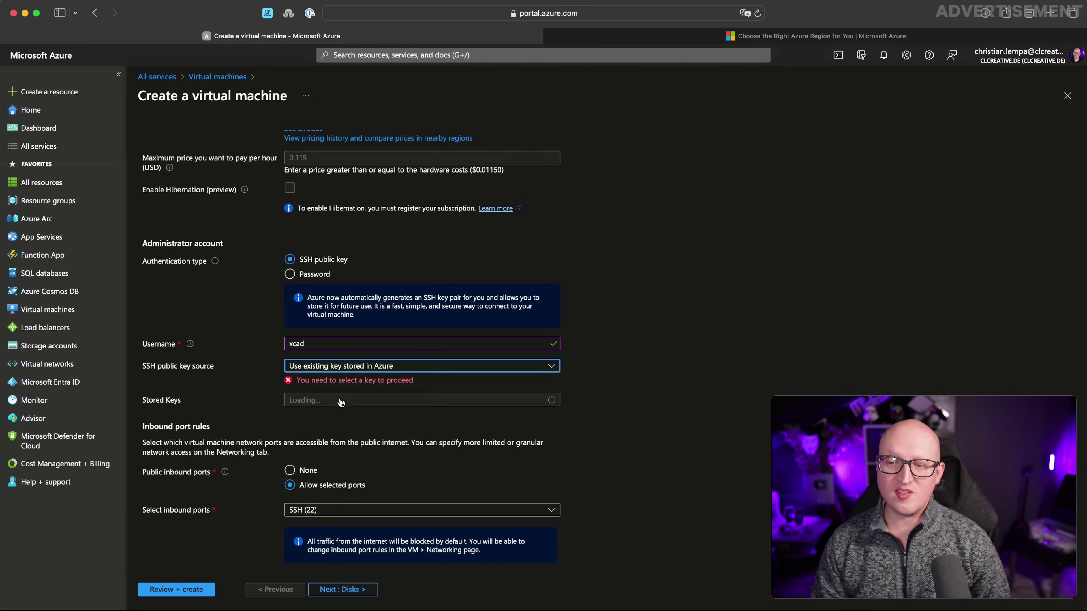
{"action": "left_click", "coordinate": [328, 402]}
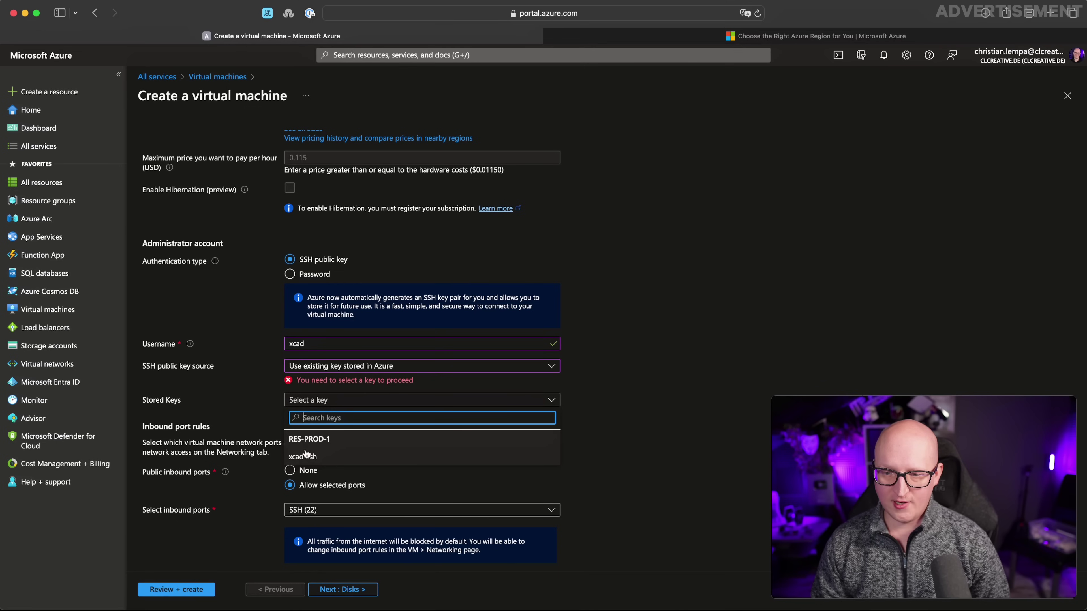
{"action": "left_click", "coordinate": [301, 459]}
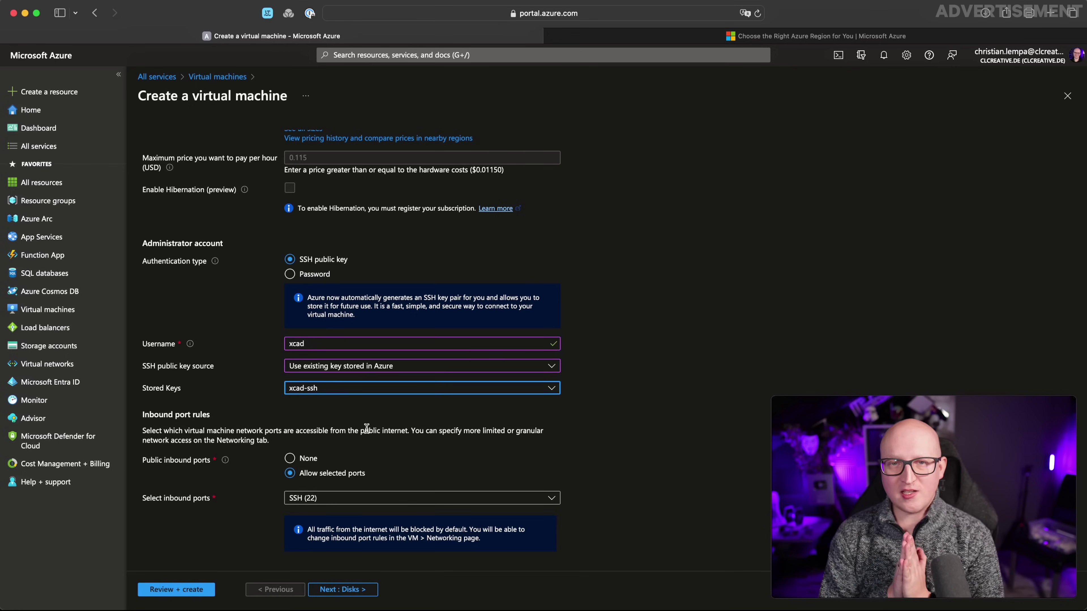
Step: Check the selectable inbound ports, keep only SSH (22), and continue to the disk settings
{"action": "left_click", "coordinate": [308, 501]}
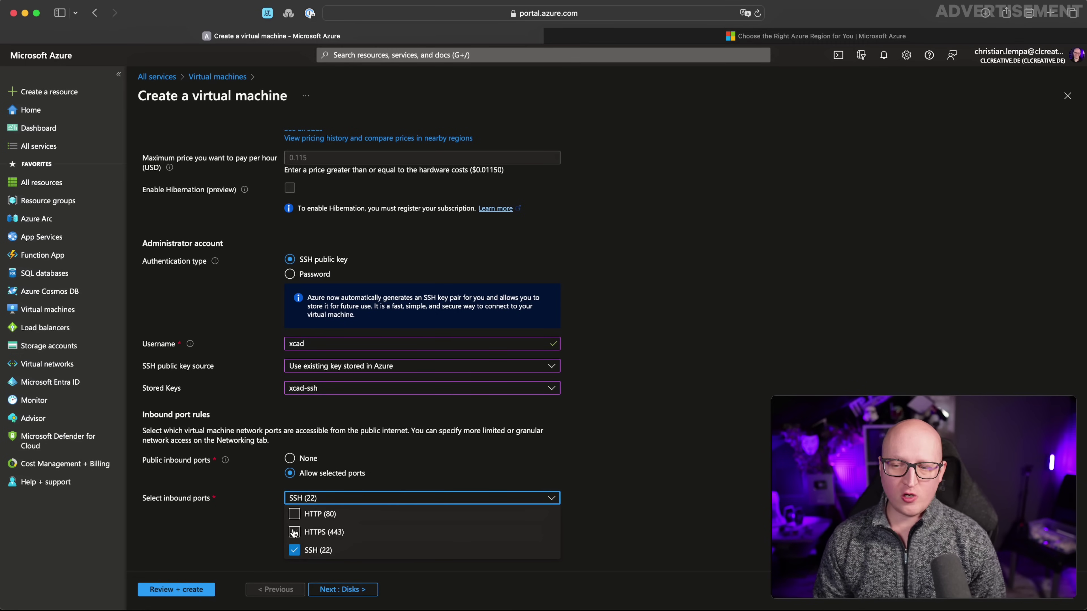
{"action": "left_click", "coordinate": [281, 518]}
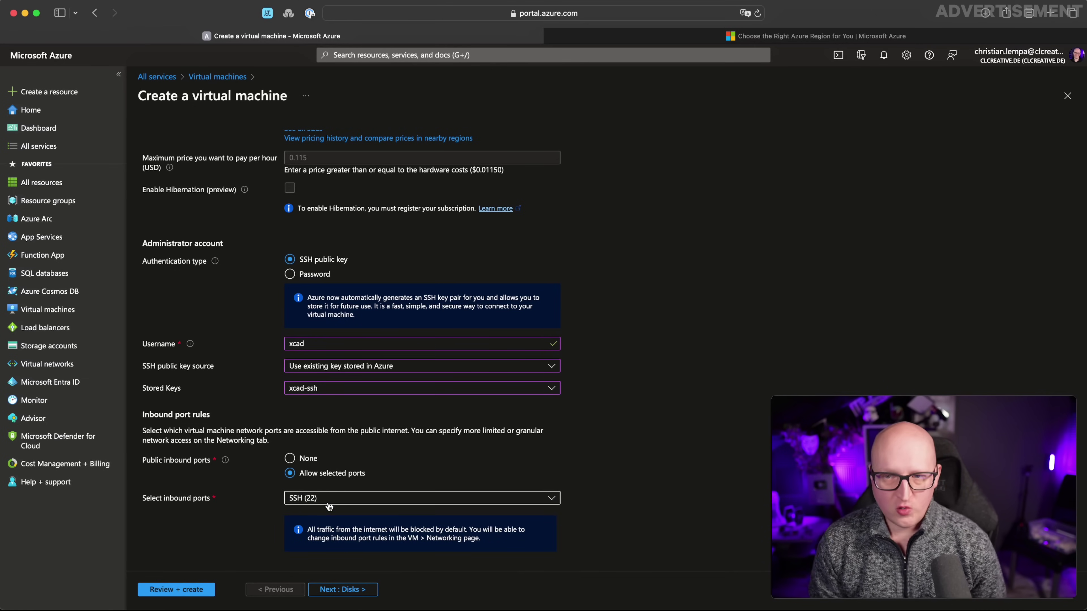
{"action": "left_click", "coordinate": [340, 591]}
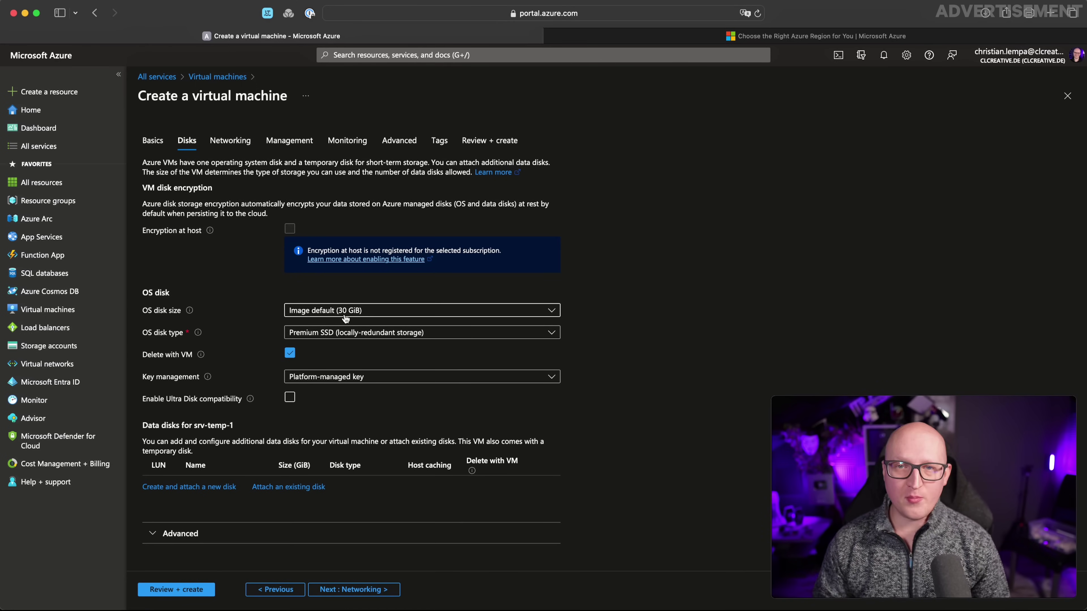
Step: Set the OS disk type to locally-redundant Standard SSD and keep the disk set to be deleted with the VM
{"action": "left_click", "coordinate": [336, 334]}
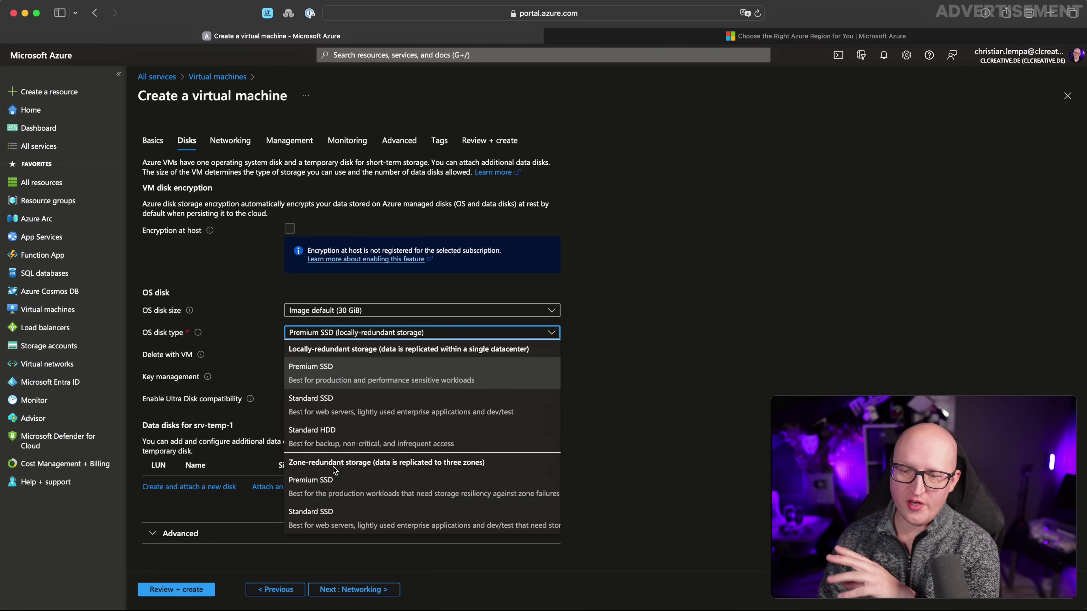
{"action": "left_click", "coordinate": [318, 407]}
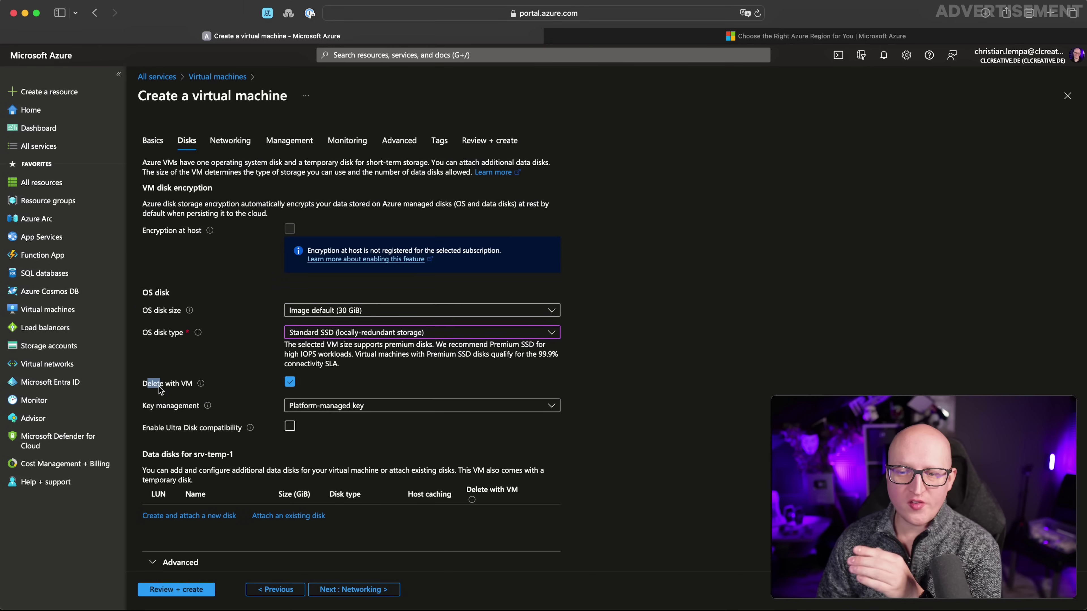
{"action": "left_click_drag", "start_coordinate": [148, 385], "coordinate": [158, 384]}
{"action": "left_click", "coordinate": [289, 381]}
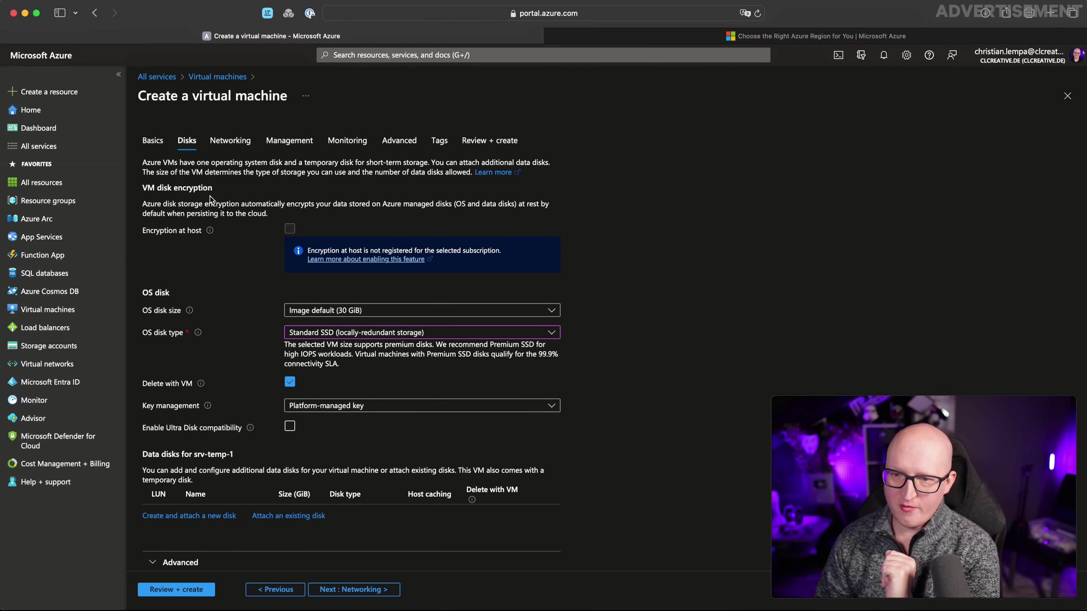
Step: Continue to the networking settings and keep virtual network net-demo-1 with the subnet default (192.168.0.0/24)
{"action": "left_click", "coordinate": [354, 590]}
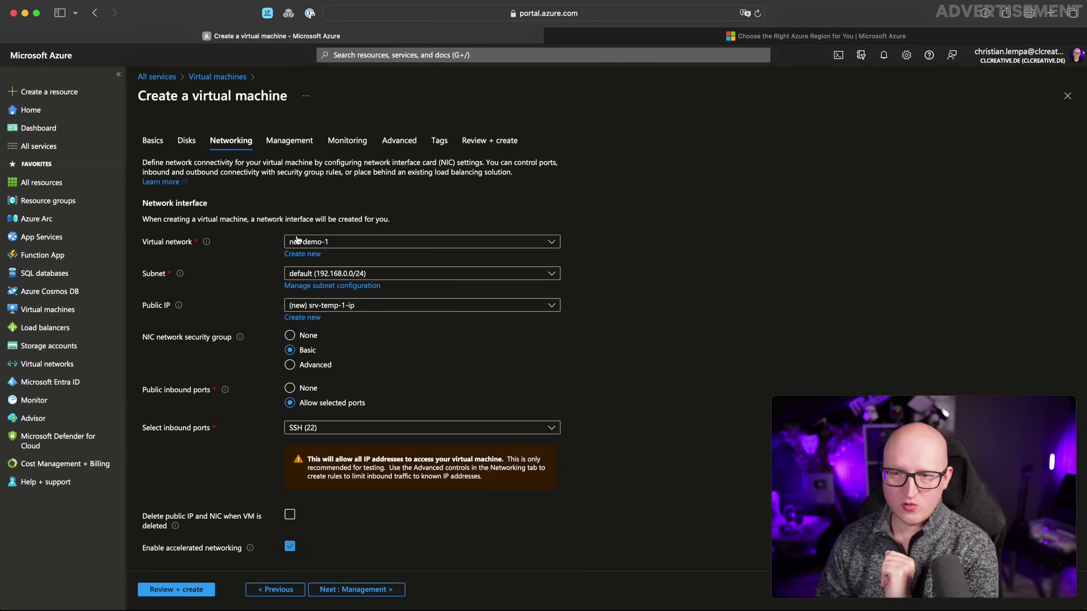
{"action": "left_click", "coordinate": [349, 245]}
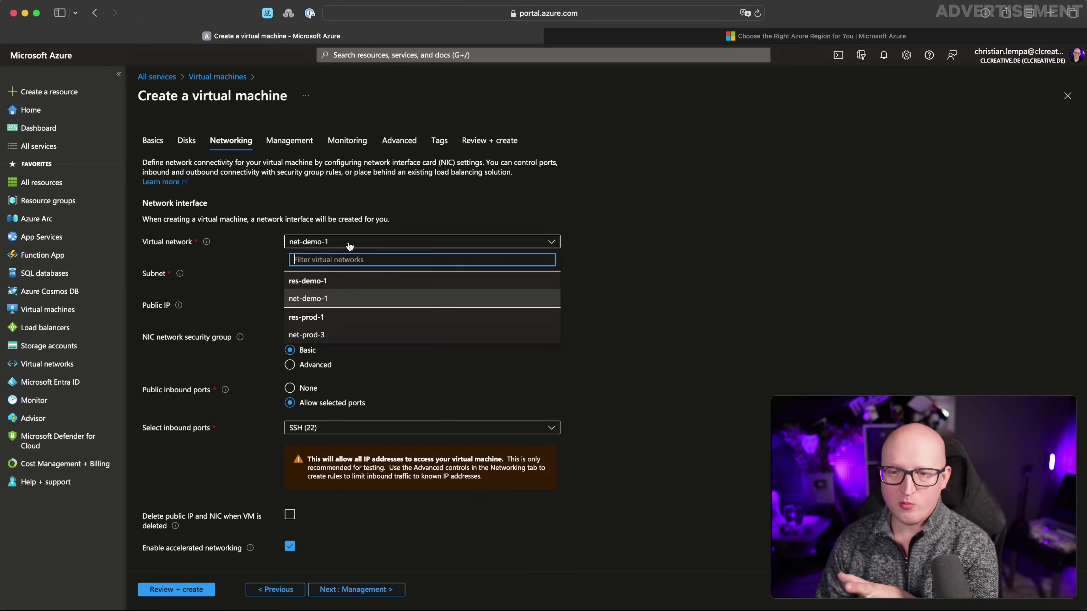
{"action": "left_click", "coordinate": [690, 264]}
{"action": "left_click", "coordinate": [413, 274]}
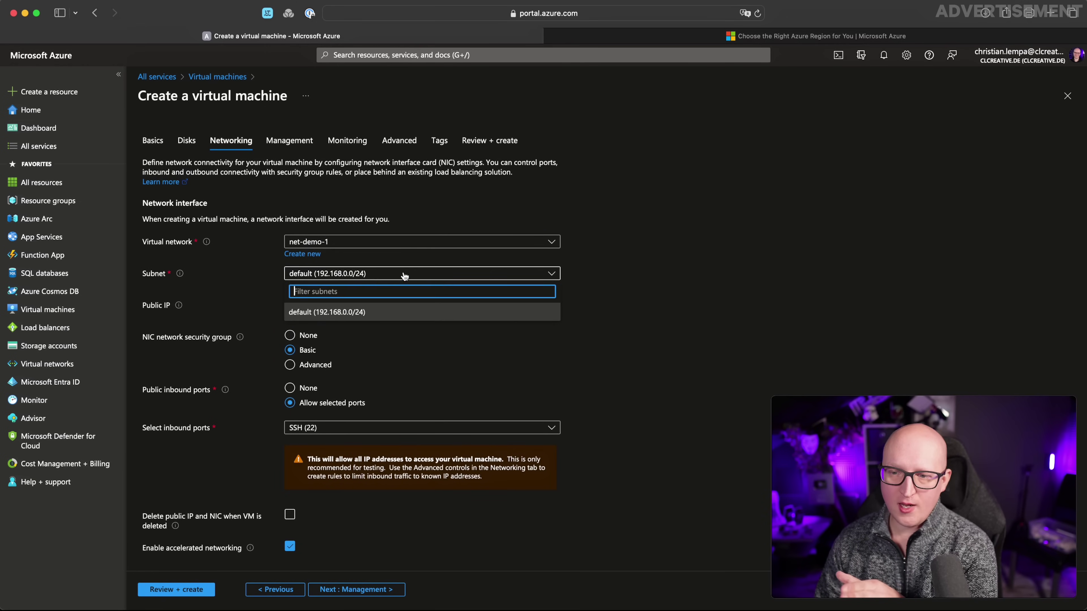
{"action": "left_click", "coordinate": [338, 312]}
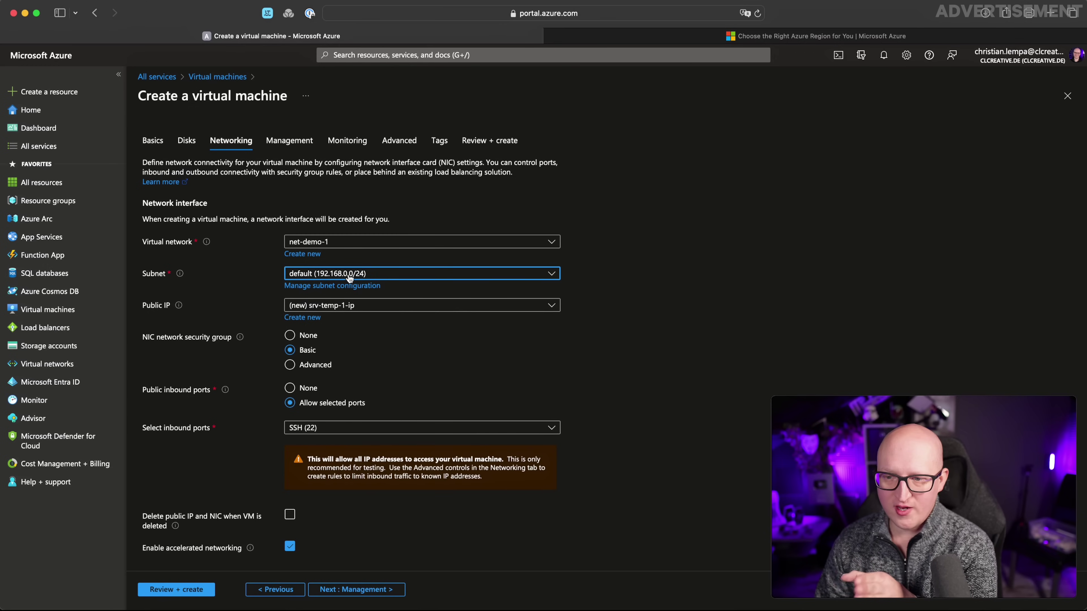
Step: Check the public IP choices and select the new address srv-temp-1-ip for the virtual machine
{"action": "left_click", "coordinate": [337, 305]}
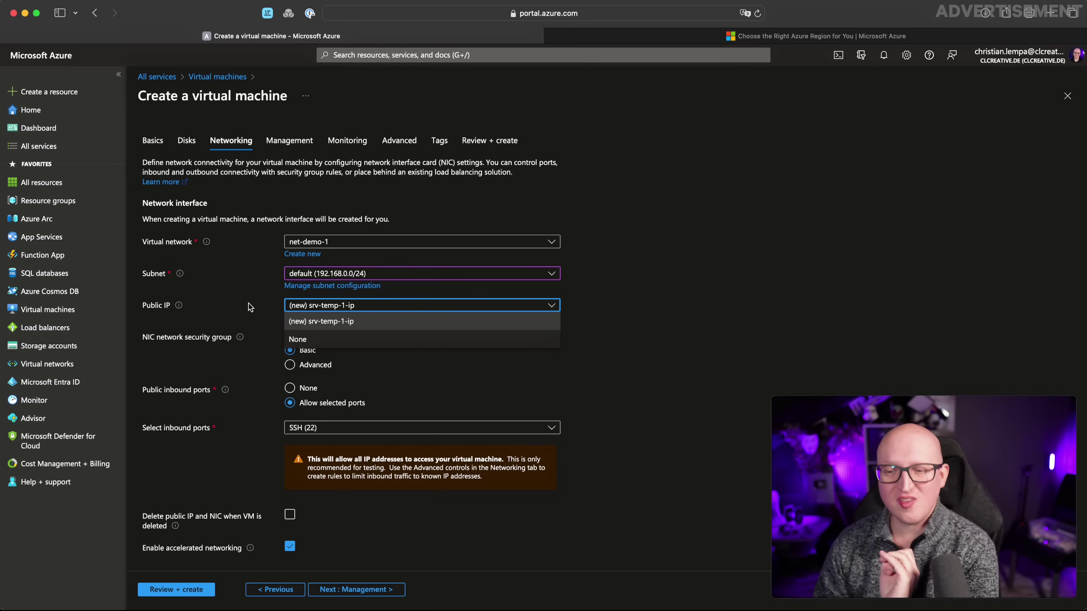
{"action": "left_click", "coordinate": [242, 312]}
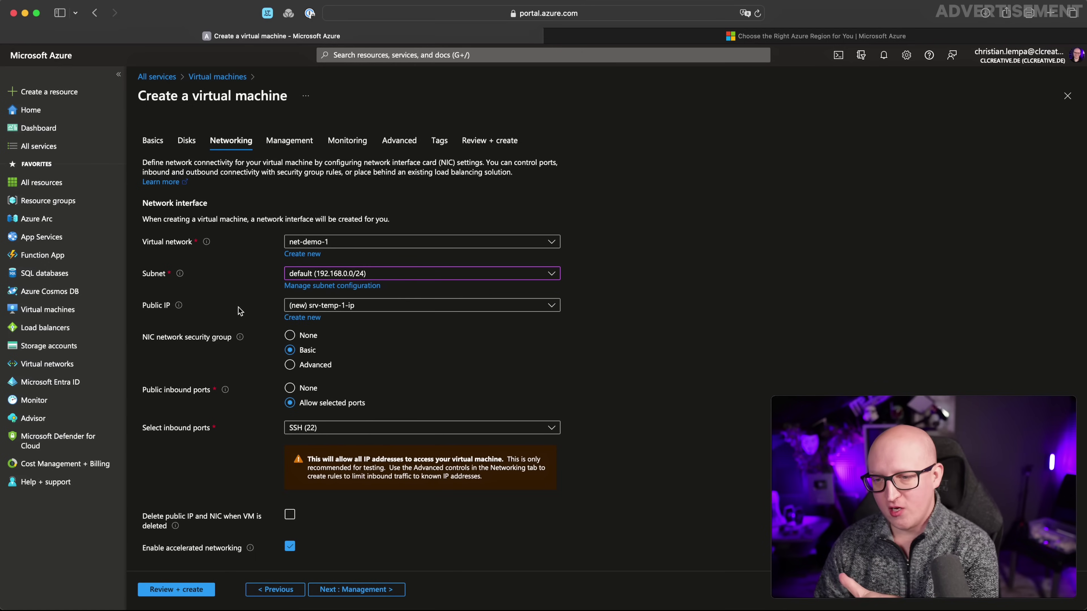
{"action": "left_click", "coordinate": [332, 309]}
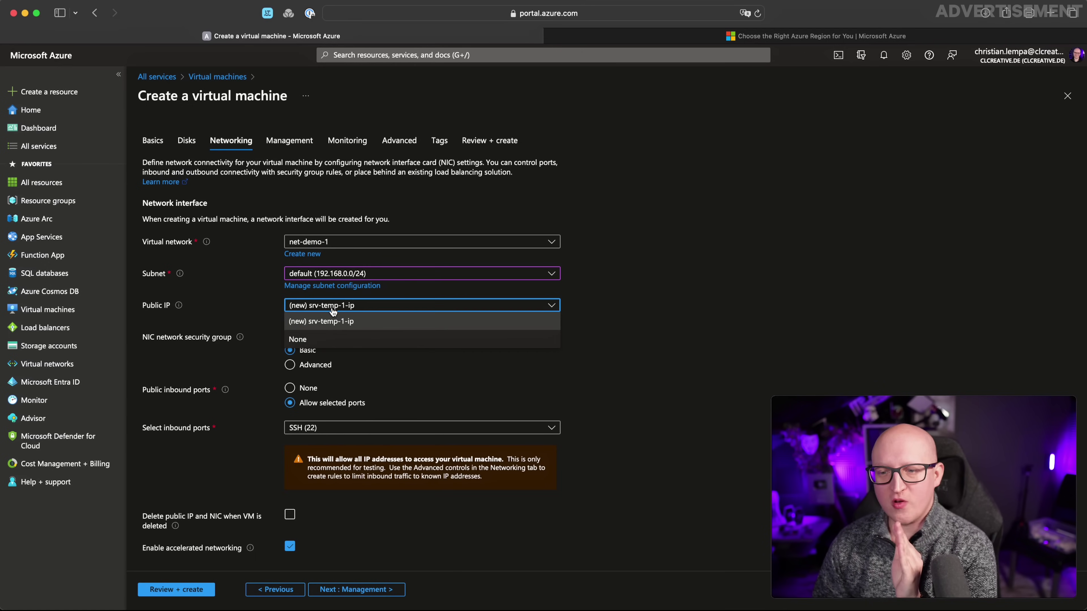
{"action": "left_click", "coordinate": [227, 310]}
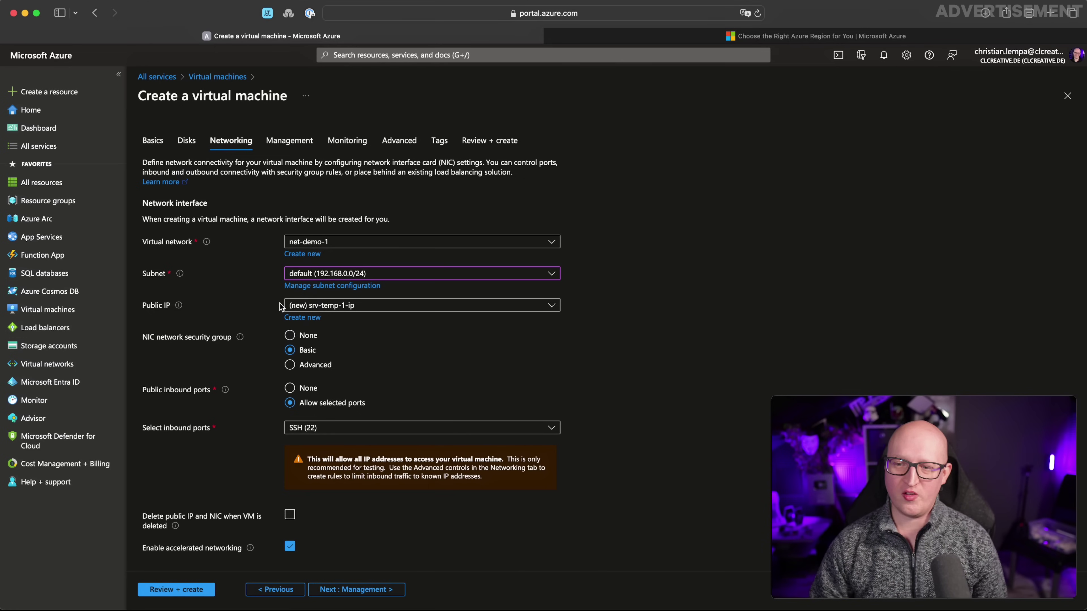
{"action": "left_click", "coordinate": [294, 309]}
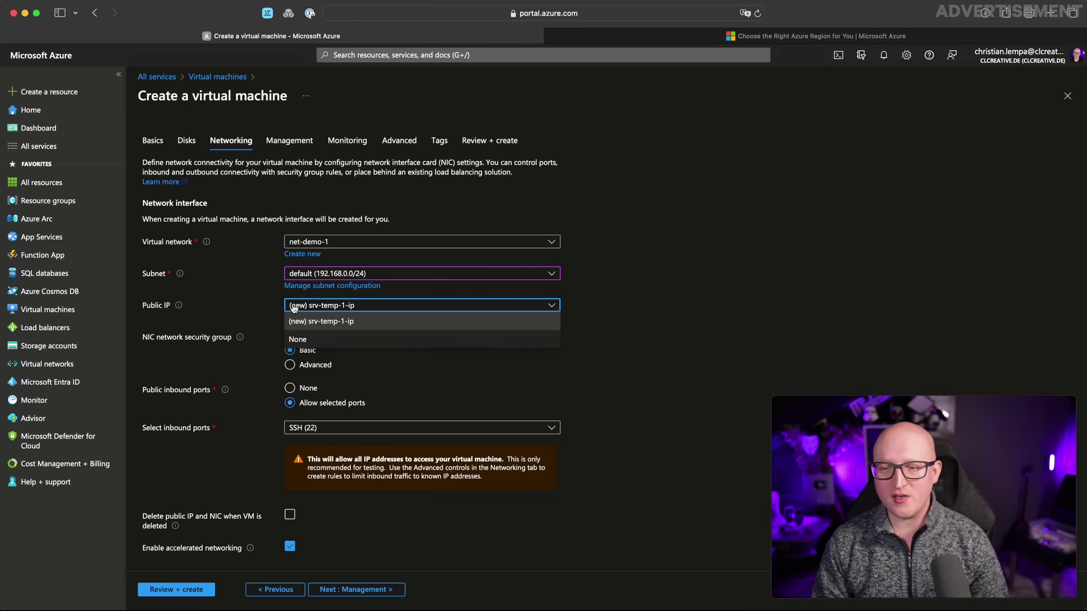
{"action": "left_click", "coordinate": [320, 321]}
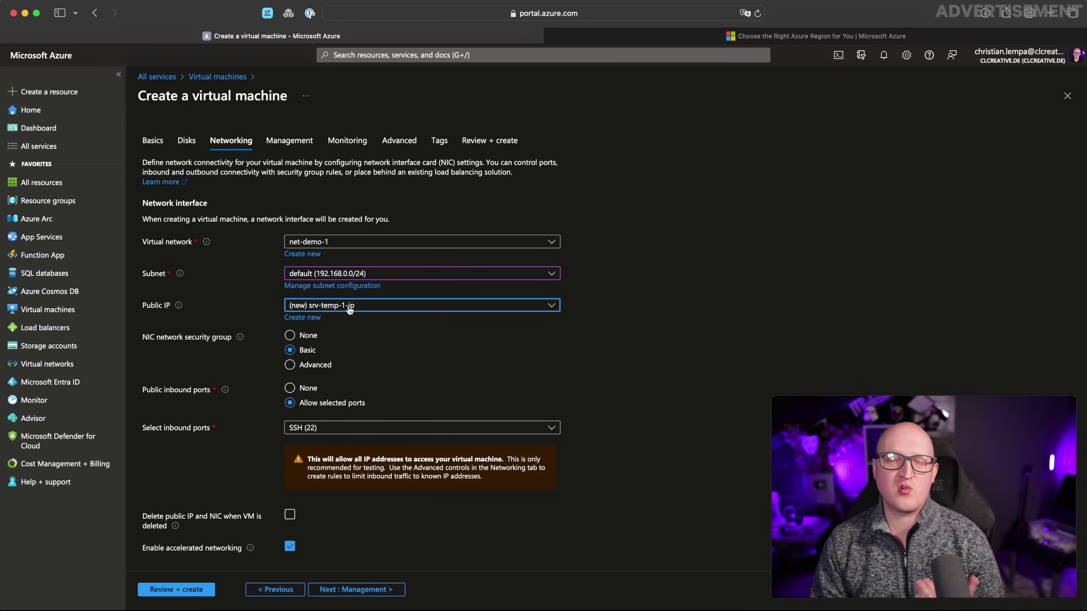
Step: Check the selectable inbound ports in the networking settings, keeping only SSH (22)
{"action": "scroll", "coordinate": [332, 351], "scroll_direction": "down", "scroll_amount": 3}
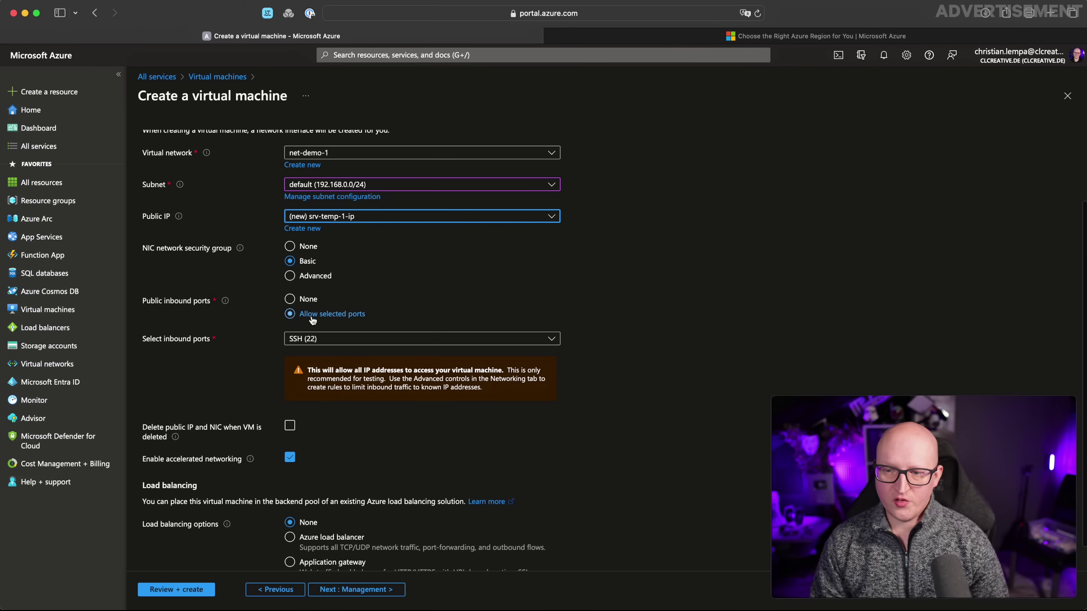
{"action": "left_click", "coordinate": [349, 340]}
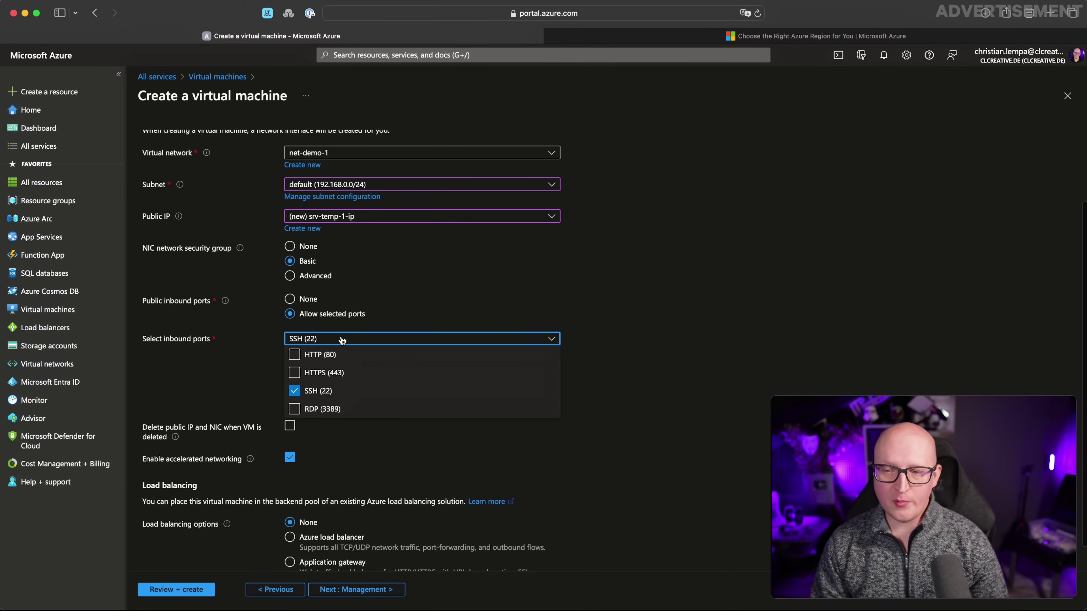
{"action": "left_click", "coordinate": [338, 343]}
{"action": "left_click", "coordinate": [338, 342]}
{"action": "left_click", "coordinate": [231, 352]}
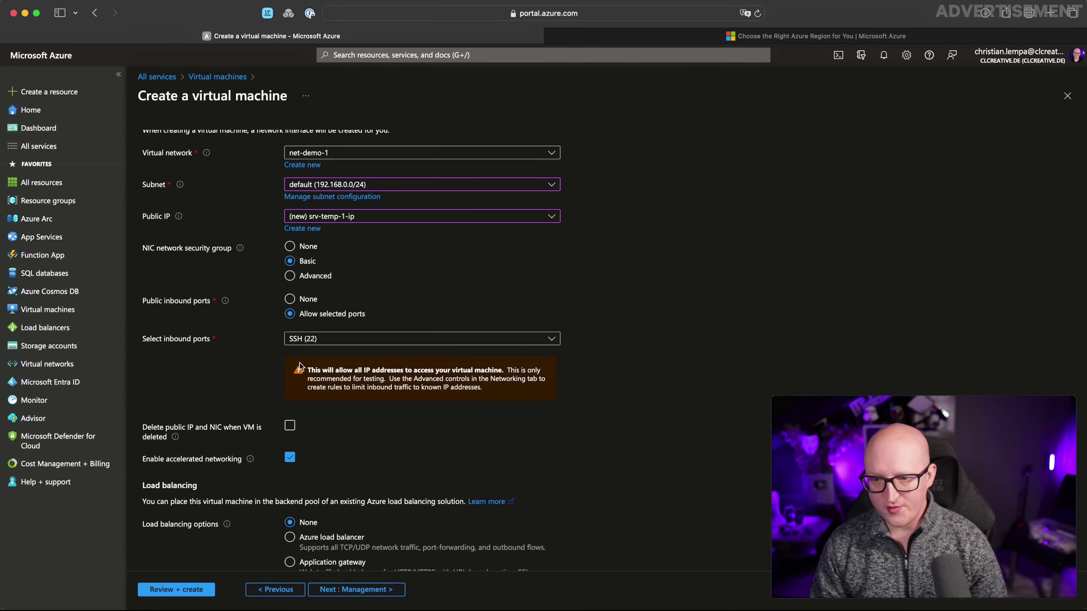
Step: Enable deleting the public IP and NIC when the VM is deleted, and continue to the management settings
{"action": "scroll", "coordinate": [300, 364], "scroll_direction": "down", "scroll_amount": 1}
{"action": "mouse_move", "coordinate": [143, 397]}
{"action": "left_mouse_down"}
{"action": "mouse_move", "coordinate": [234, 405]}
{"action": "mouse_move", "coordinate": [161, 404]}
{"action": "left_mouse_up"}
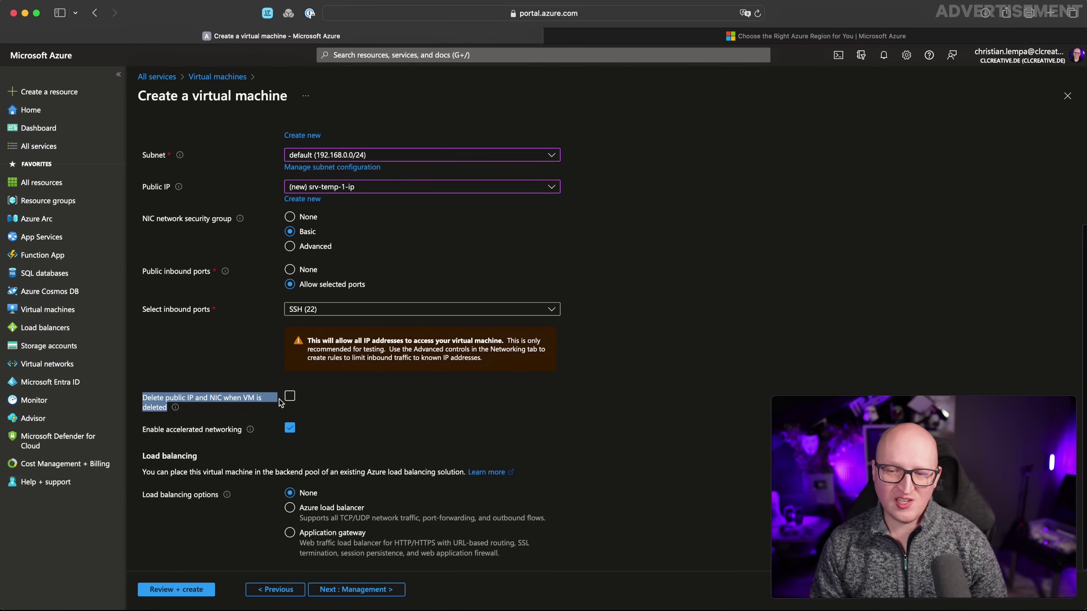
{"action": "left_click", "coordinate": [290, 397]}
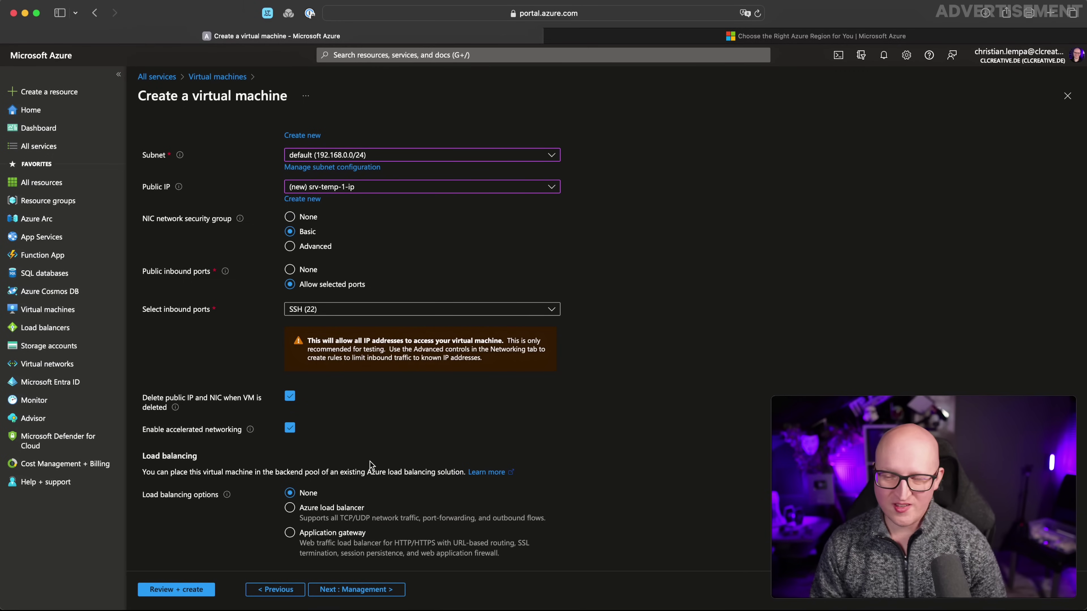
{"action": "left_click", "coordinate": [356, 589]}
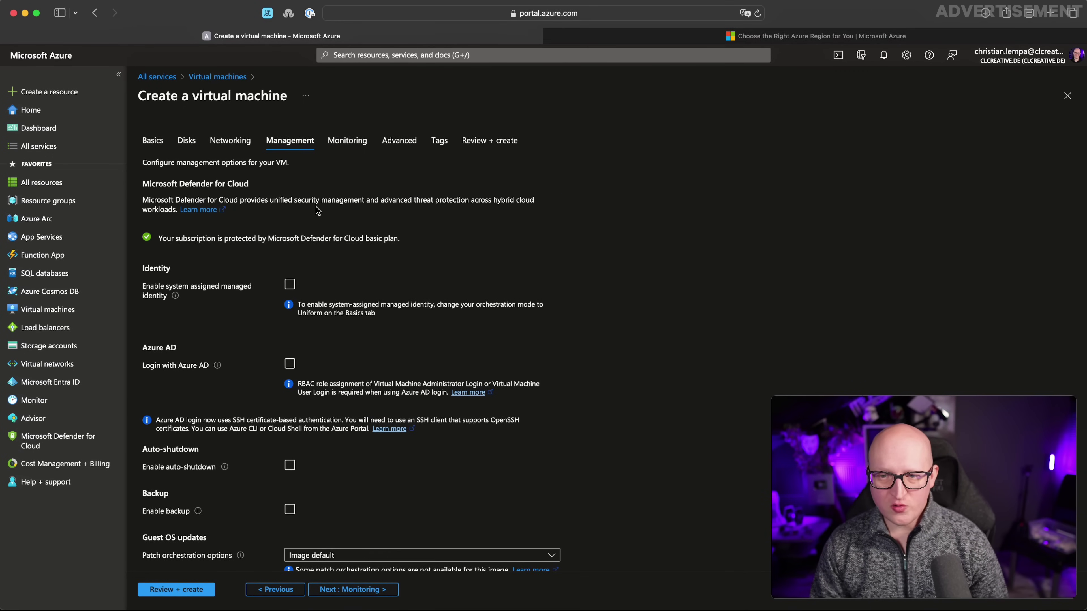
Step: Enable auto-shutdown to examine its time, time zone and notification options, and switch it off again
{"action": "scroll", "coordinate": [316, 212], "scroll_direction": "down", "scroll_amount": 1}
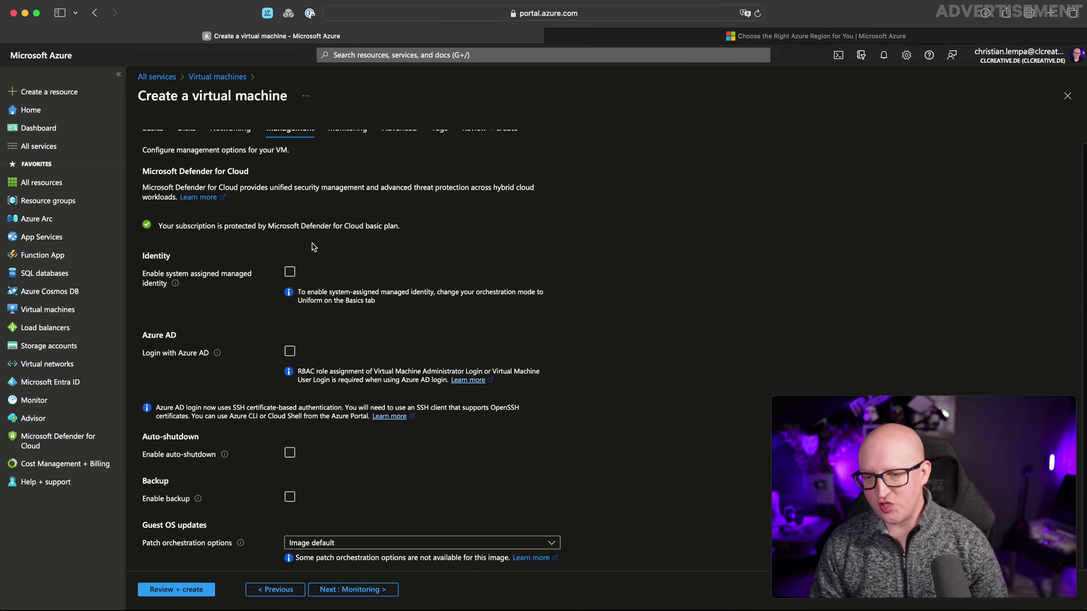
{"action": "scroll", "coordinate": [312, 243], "scroll_direction": "up", "scroll_amount": 1}
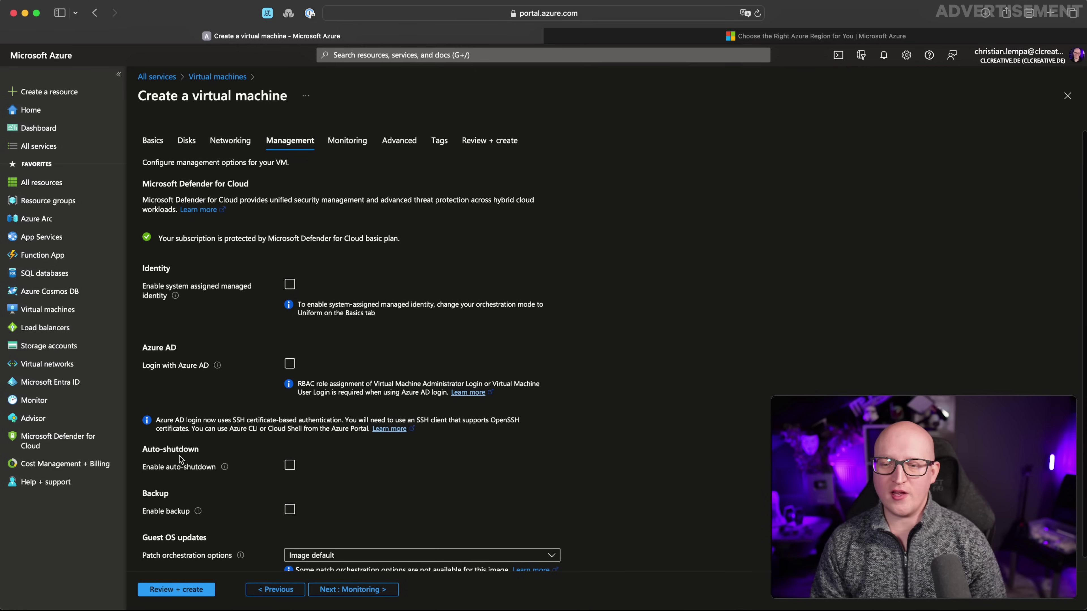
{"action": "left_click", "coordinate": [288, 468]}
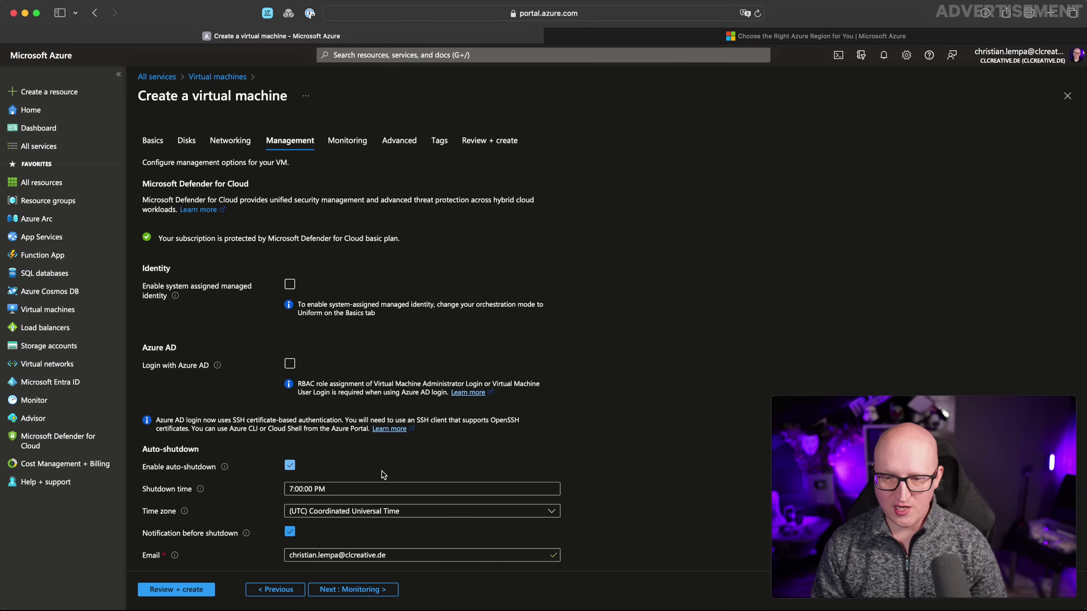
{"action": "scroll", "coordinate": [381, 471], "scroll_direction": "down", "scroll_amount": 5}
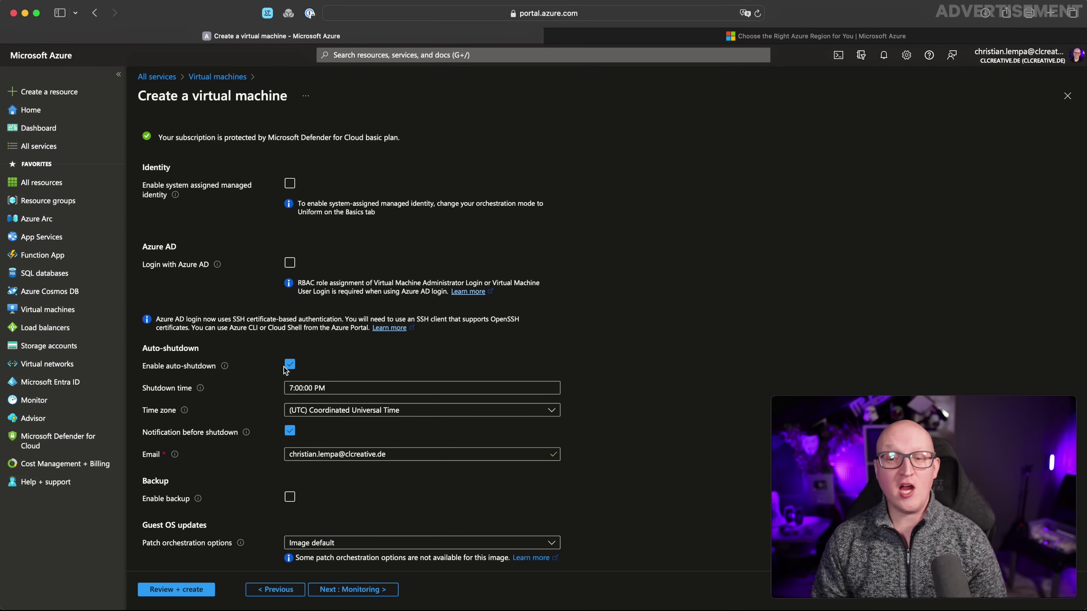
{"action": "double_click", "coordinate": [295, 388]}
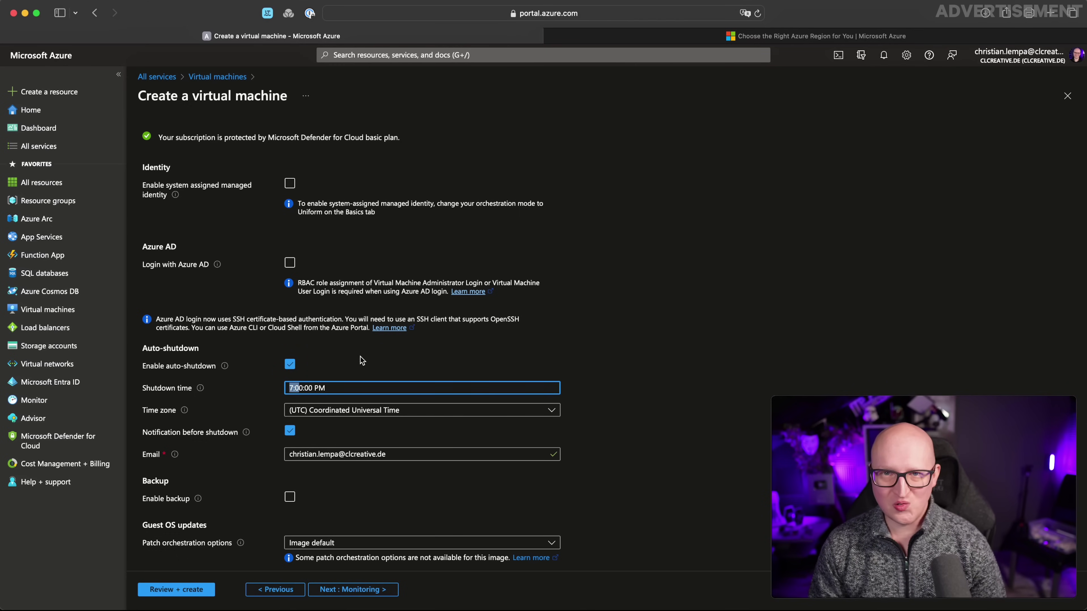
{"action": "left_click", "coordinate": [597, 389]}
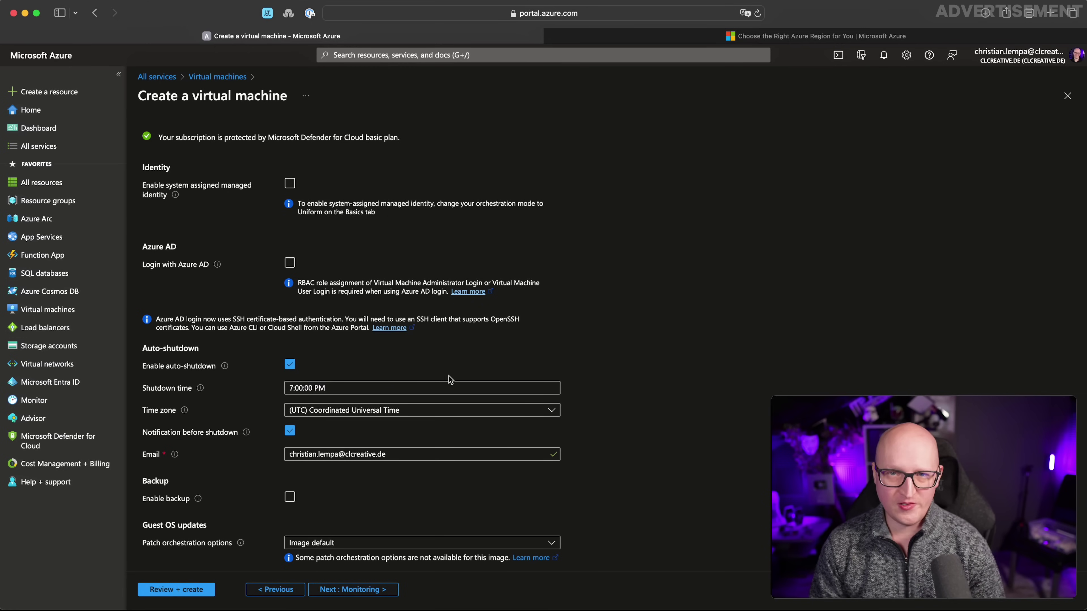
{"action": "left_click", "coordinate": [291, 365]}
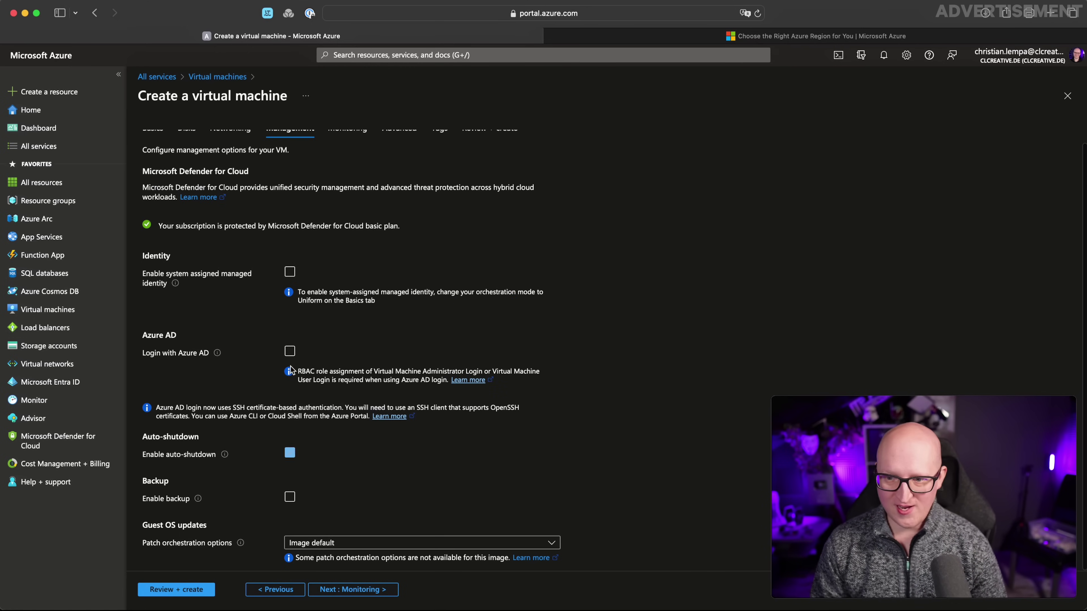
Step: Keep the default monitoring and advanced settings, add no tags, and proceed to reviewing and creating the virtual machine
{"action": "left_click", "coordinate": [355, 590]}
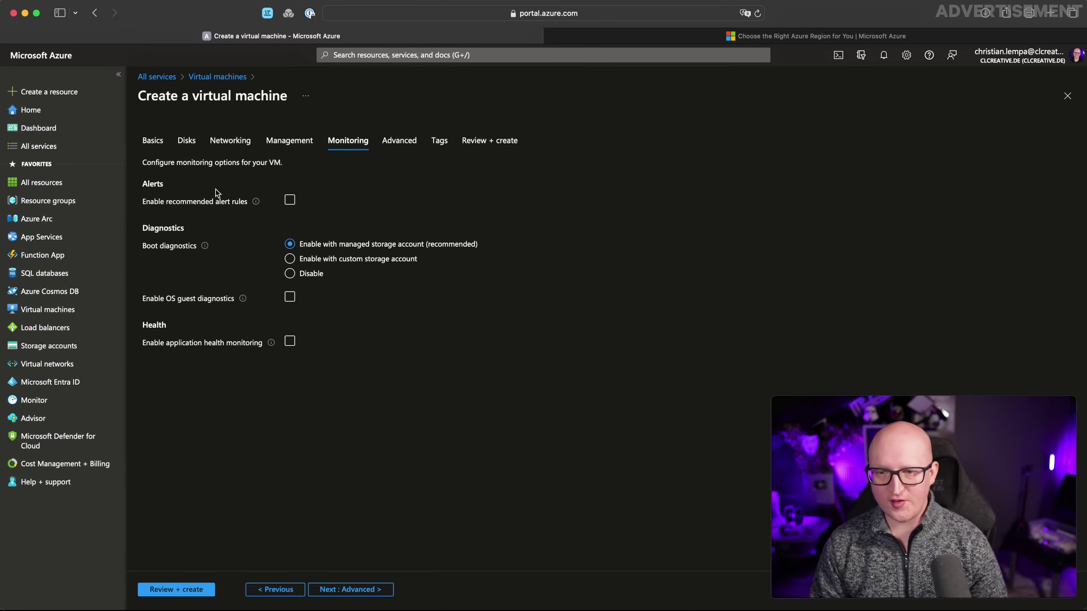
{"action": "left_click", "coordinate": [328, 590]}
{"action": "scroll", "coordinate": [301, 239], "scroll_direction": "down", "scroll_amount": 1}
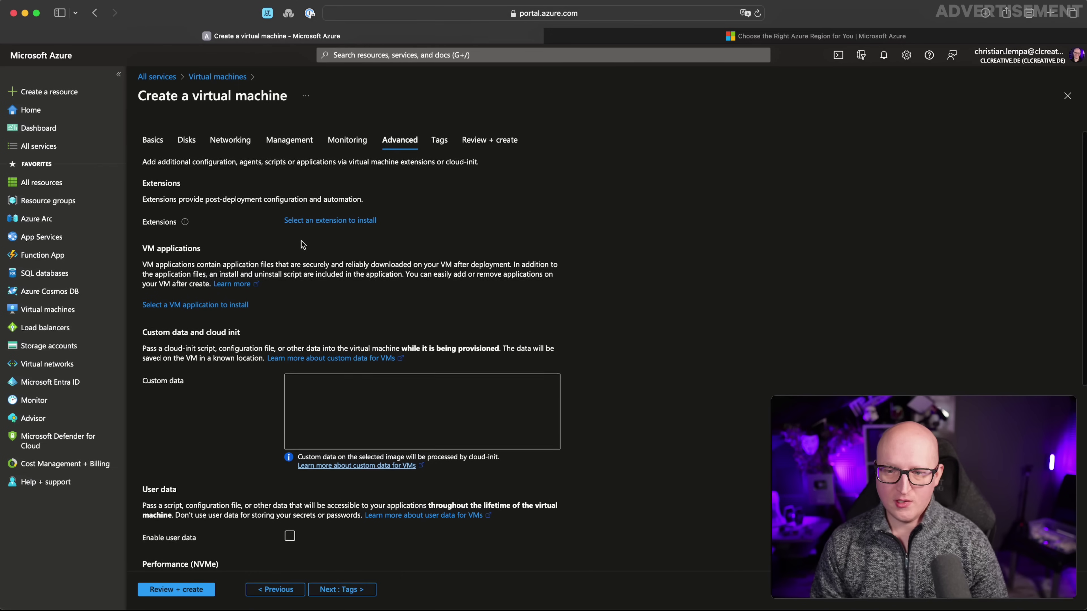
{"action": "left_click_drag", "start_coordinate": [185, 328], "coordinate": [276, 334]}
{"action": "left_click", "coordinate": [282, 324]}
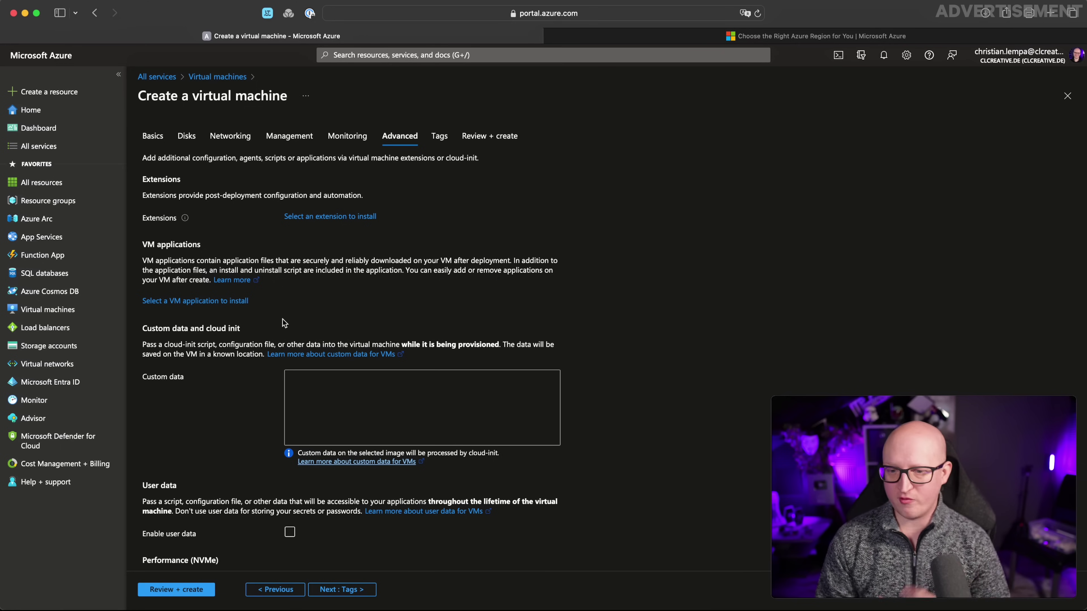
{"action": "scroll", "coordinate": [283, 324], "scroll_direction": "down", "scroll_amount": 10}
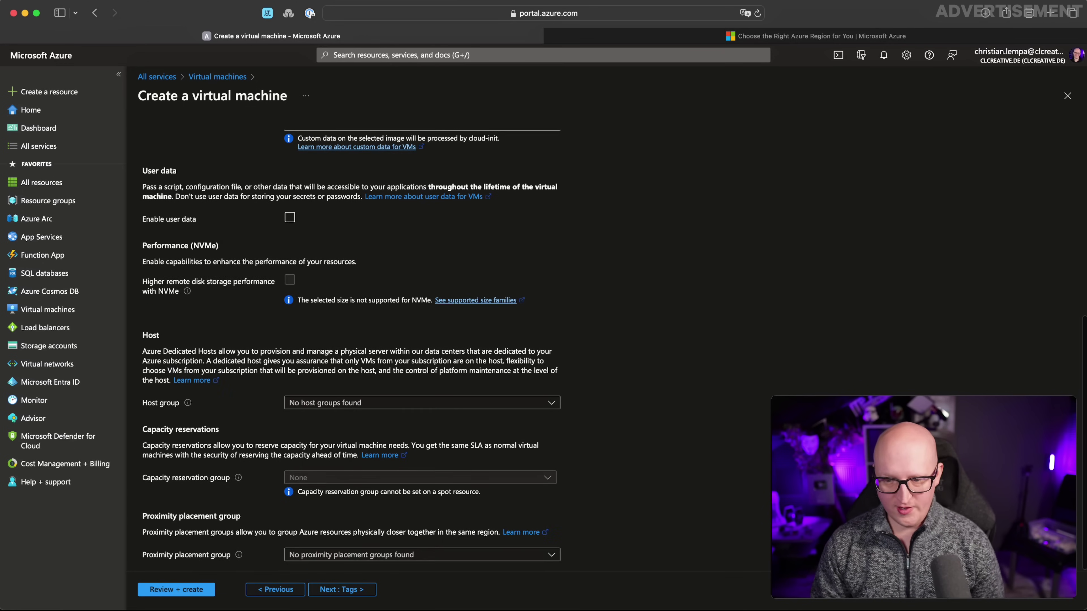
{"action": "left_click", "coordinate": [340, 593]}
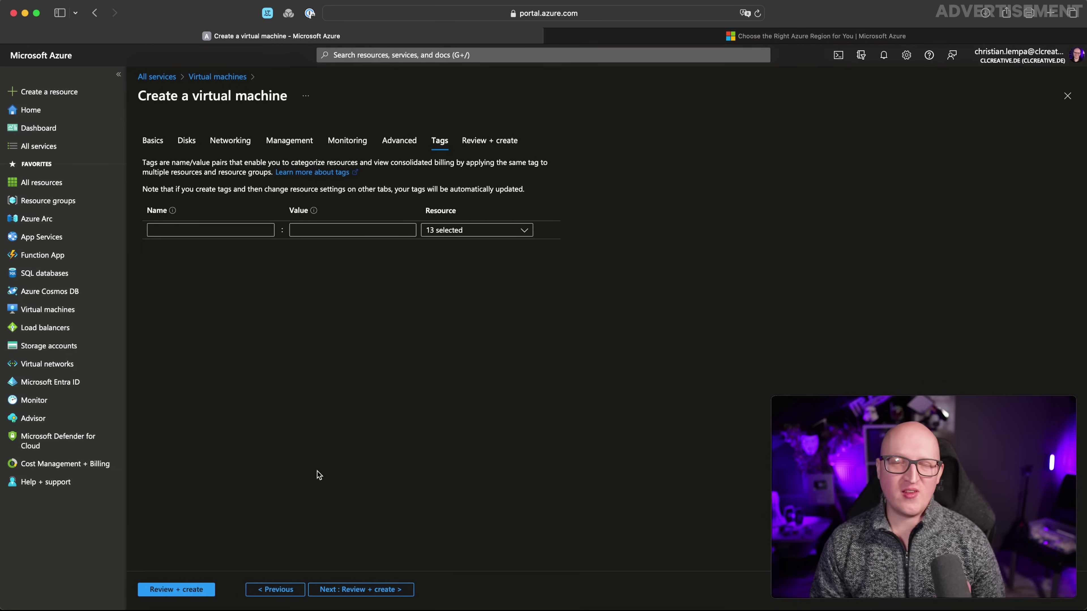
{"action": "left_click", "coordinate": [341, 591]}
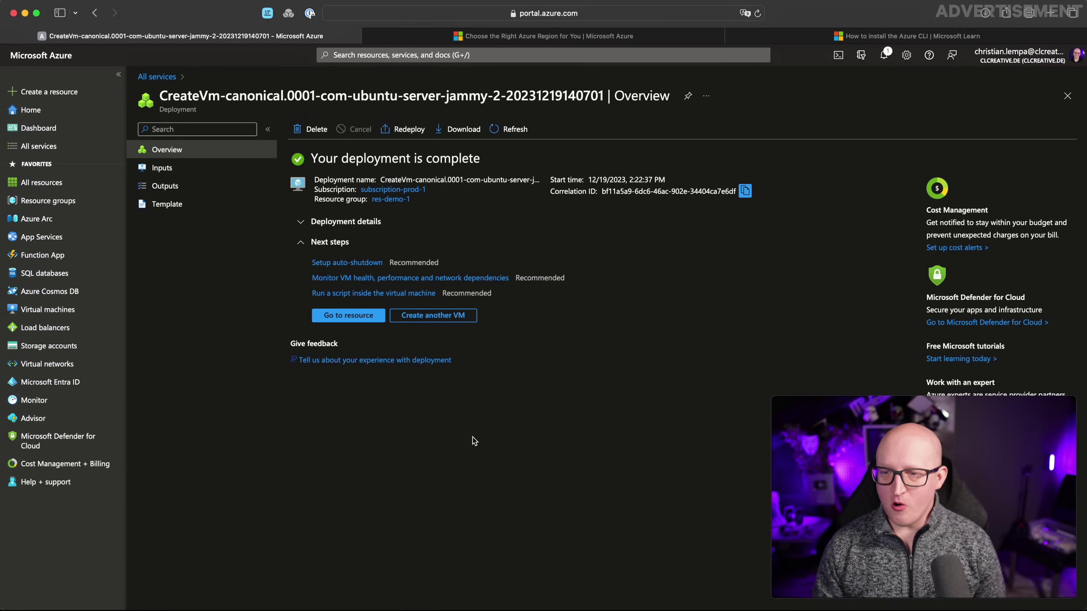
Step: Open the deployed virtual machine srv-temp-1 and copy its public IP address
{"action": "left_click", "coordinate": [341, 314]}
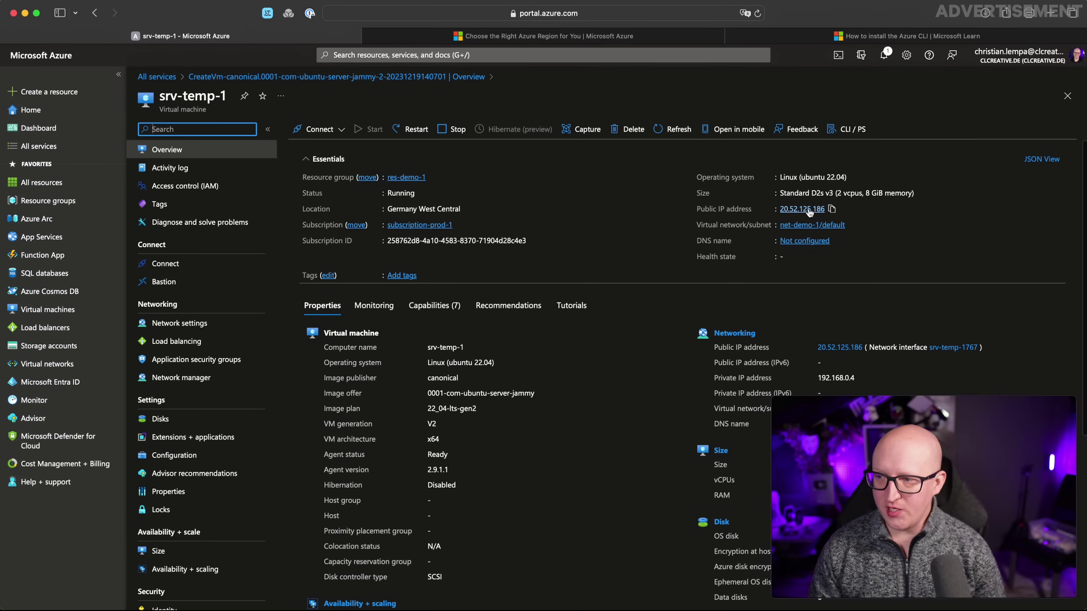
{"action": "left_click", "coordinate": [831, 209]}
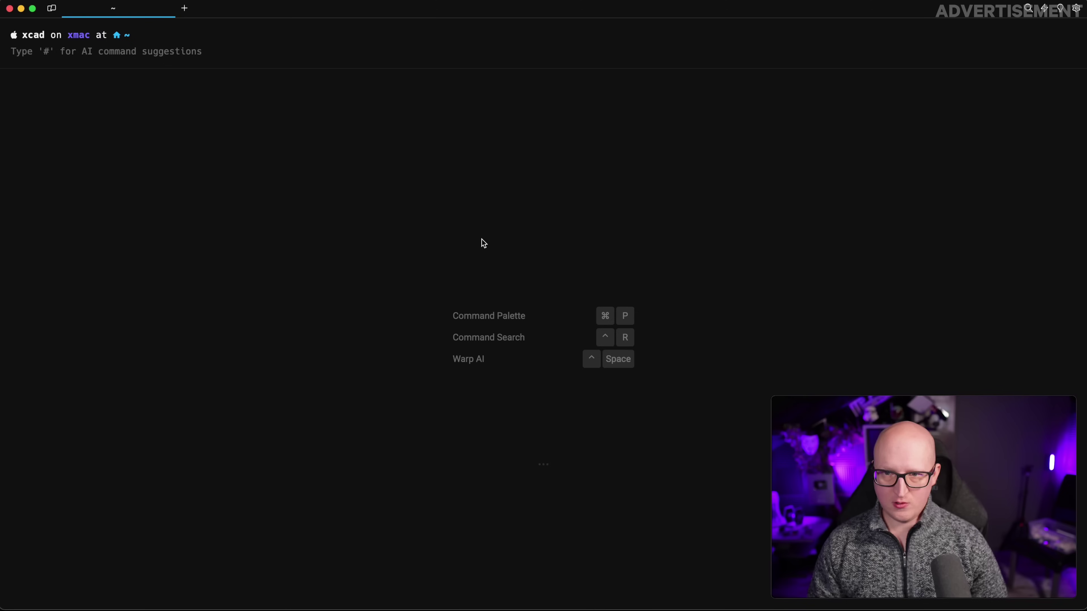
Step: In the Warp terminal, connect over SSH to the copied address, accepting the host key with yes, and end the session with exit
{"action": "type", "text": "ssh"}
{"action": "key", "text": "super+v"}
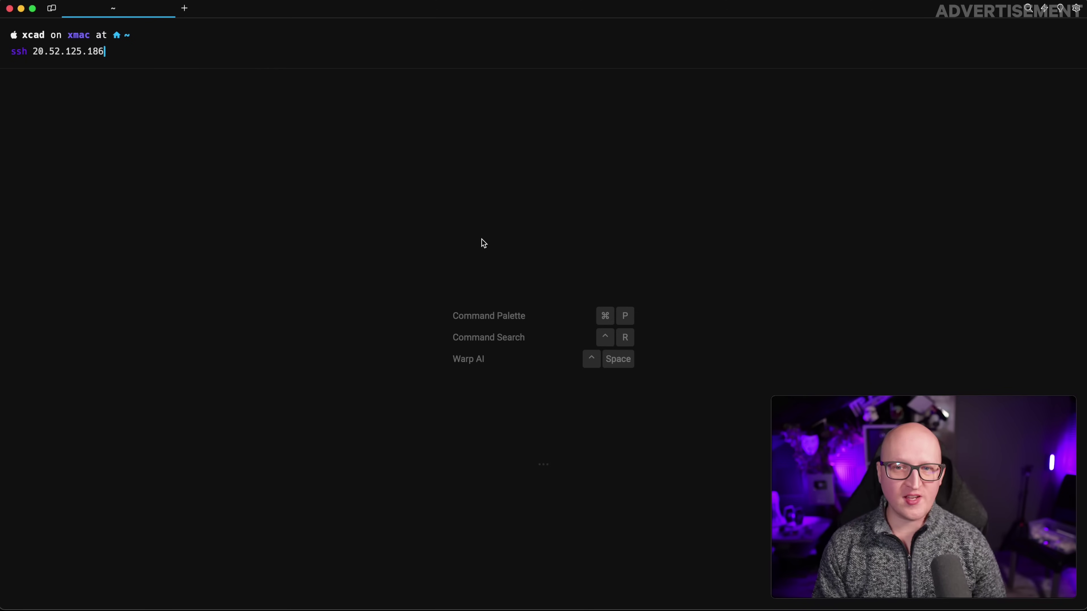
{"action": "key", "text": "Return"}
{"action": "type", "text": "yes"}
{"action": "key", "text": "Return"}
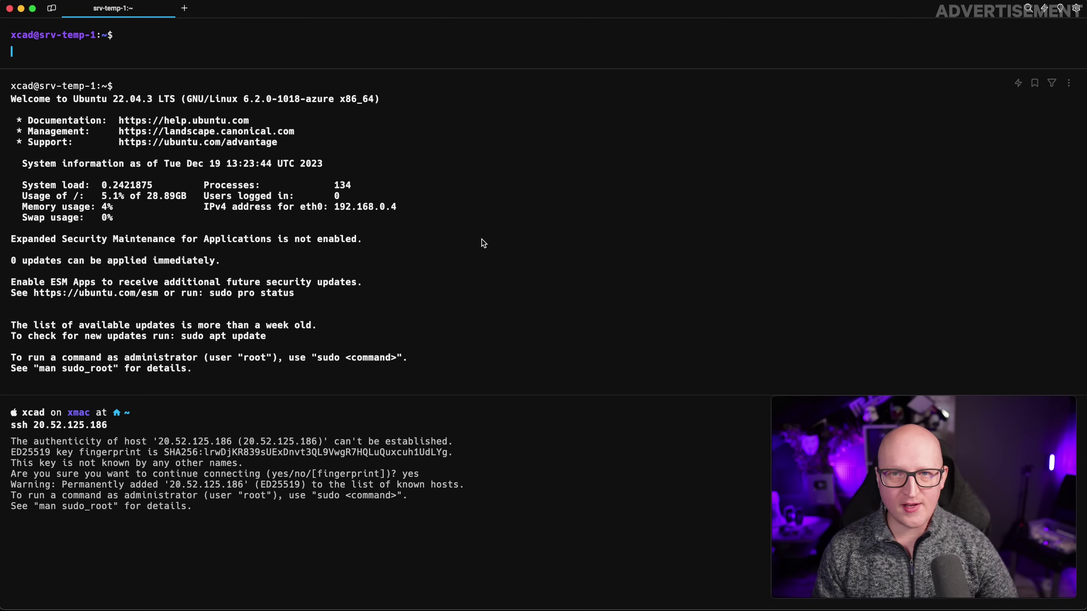
{"action": "type", "text": "exit"}
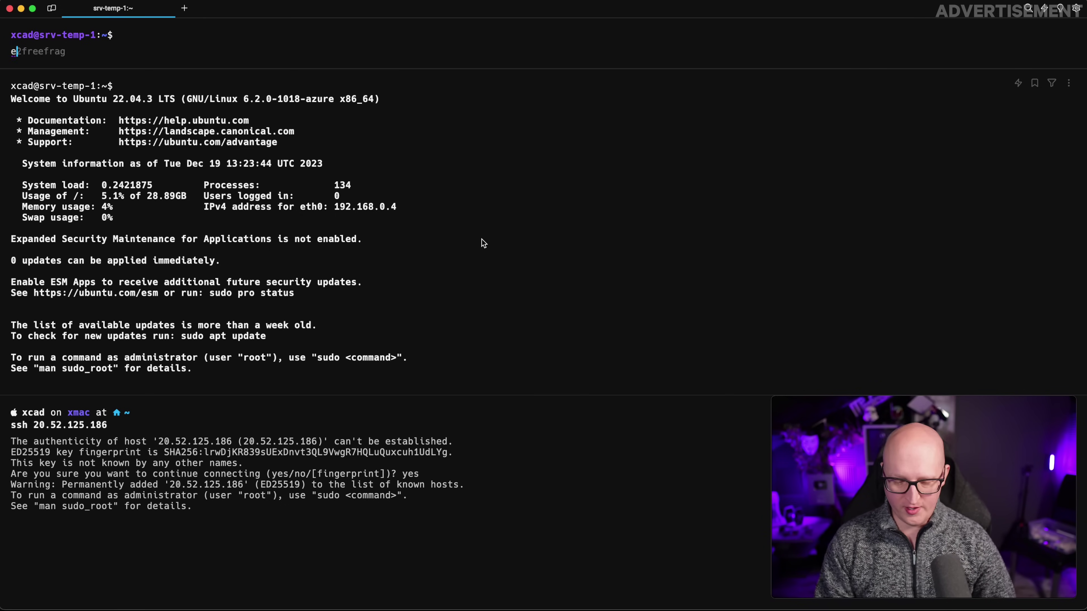
{"action": "key", "text": "Return"}
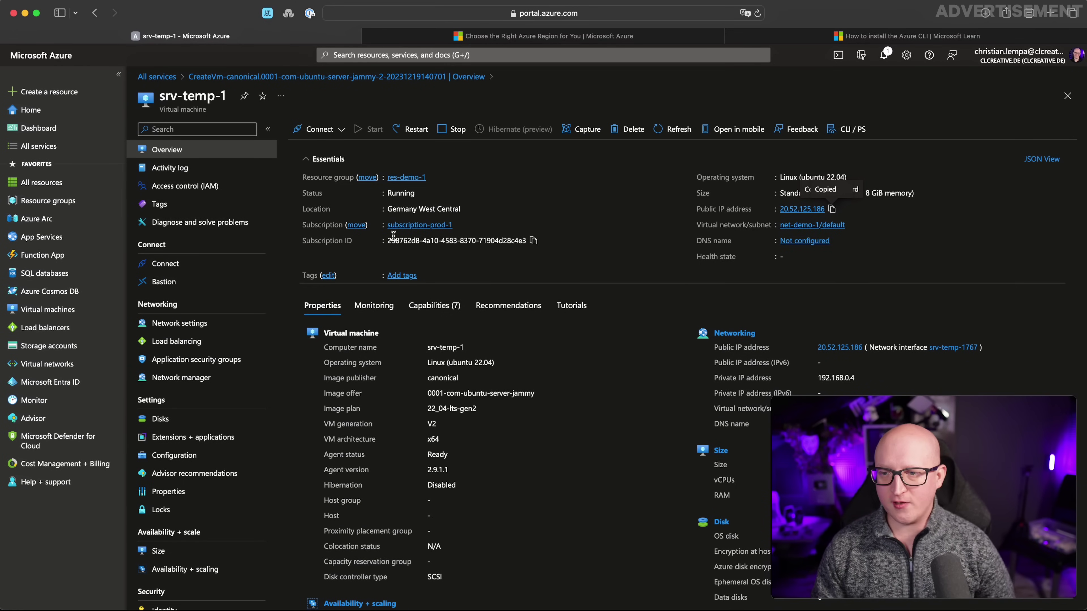
Step: Look through the properties of srv-temp-1 on its overview page, from networking and size to security and health monitoring
{"action": "scroll", "coordinate": [394, 239], "scroll_direction": "down", "scroll_amount": 5}
{"action": "scroll", "coordinate": [394, 240], "scroll_direction": "down", "scroll_amount": 3}
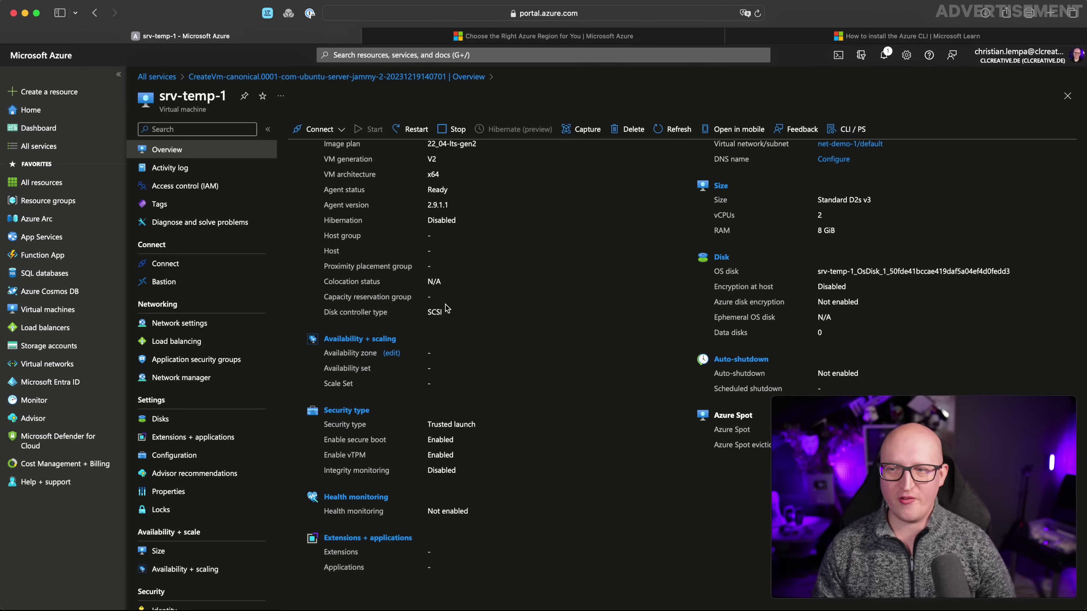
{"action": "scroll", "coordinate": [392, 240], "scroll_direction": "up", "scroll_amount": 6}
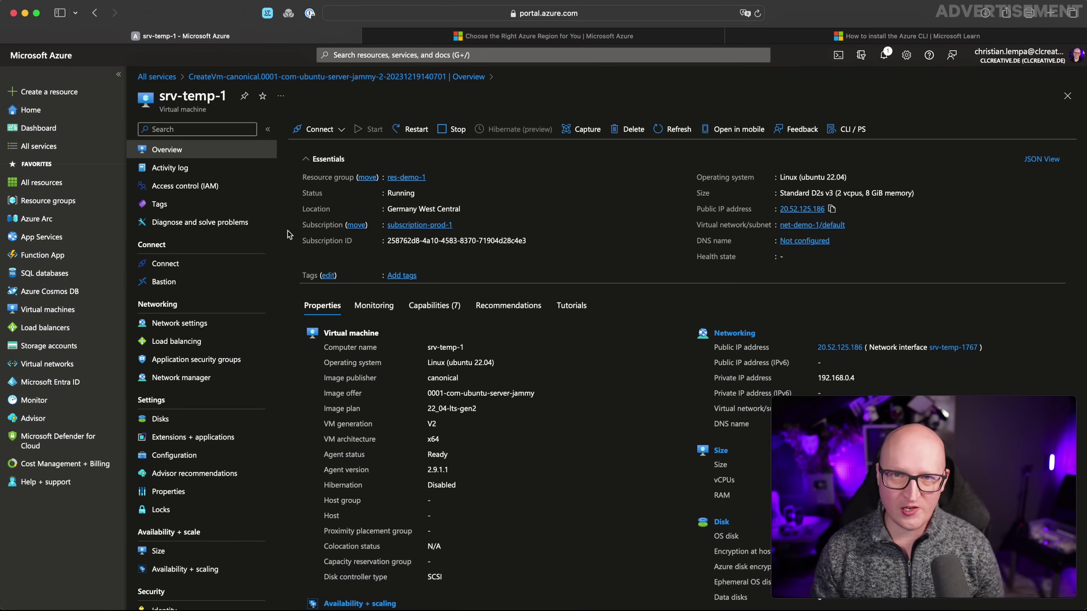
Step: Open the Microsoft Learn article on installing the Azure CLI and review its installation options for each platform
{"action": "key", "text": "ctrl+shift+Tab"}
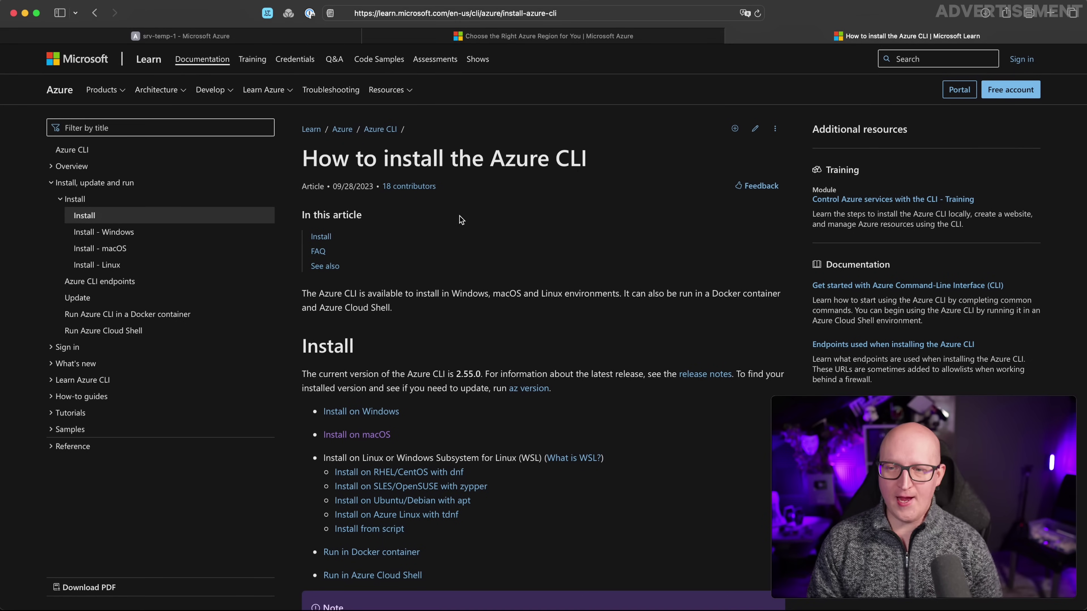
{"action": "scroll", "coordinate": [459, 219], "scroll_direction": "down", "scroll_amount": 5}
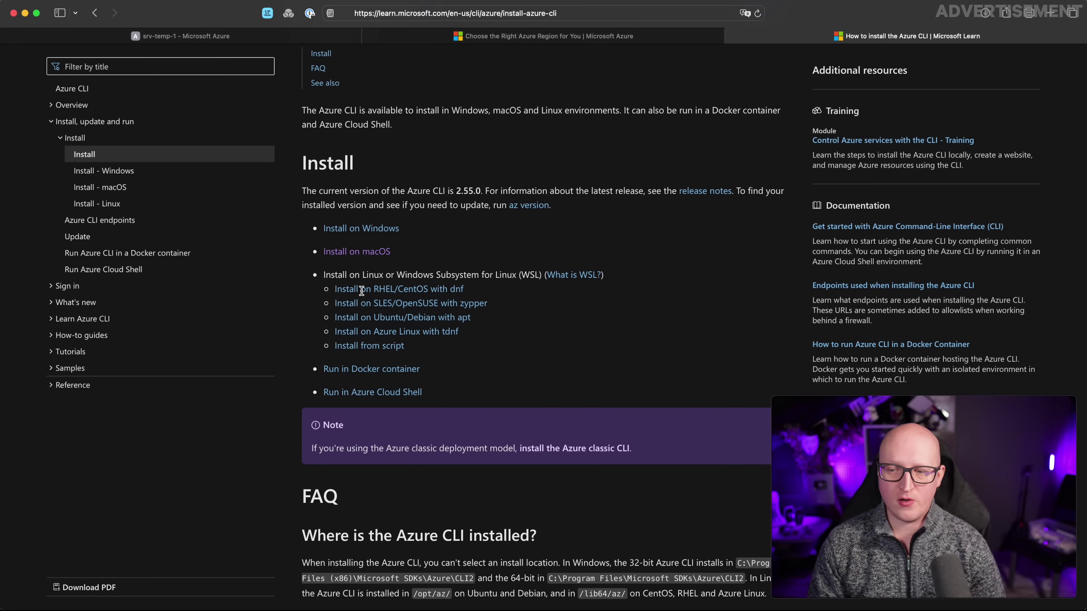
{"action": "scroll", "coordinate": [384, 279], "scroll_direction": "down", "scroll_amount": 3}
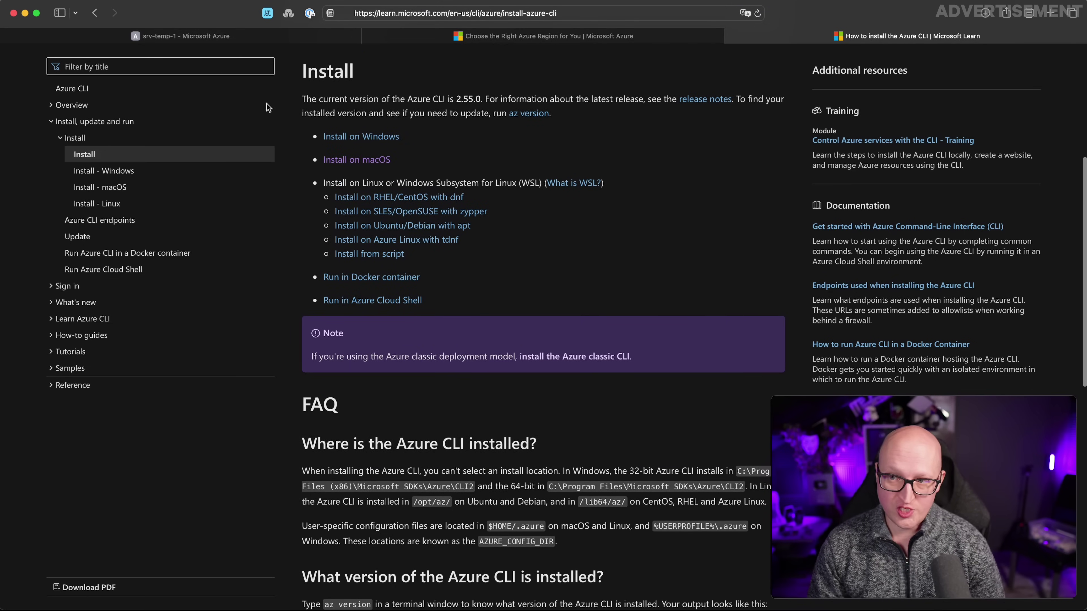
Step: Back in the Azure portal, open Cloud Shell in an enlarged pane and dismiss its Bash or PowerShell selection
{"action": "left_click", "coordinate": [224, 38]}
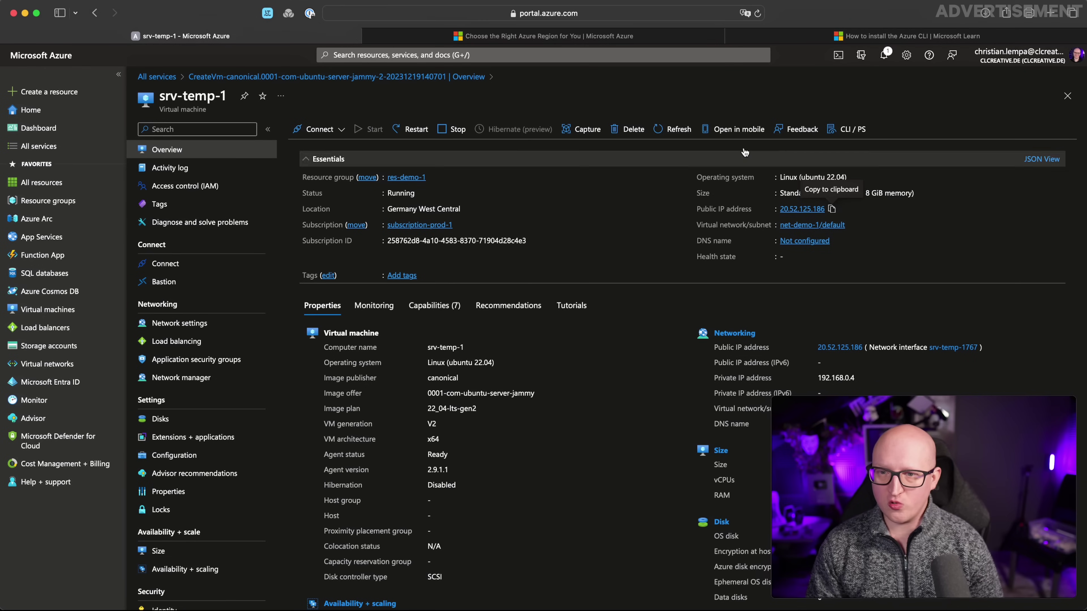
{"action": "left_click", "coordinate": [839, 58]}
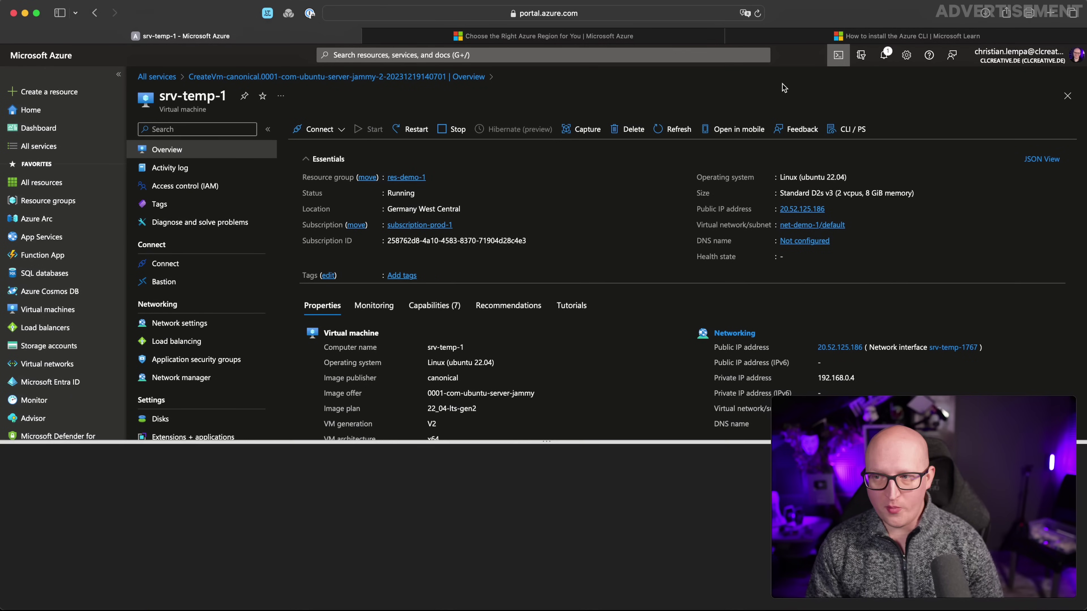
{"action": "left_click_drag", "start_coordinate": [414, 442], "coordinate": [420, 325]}
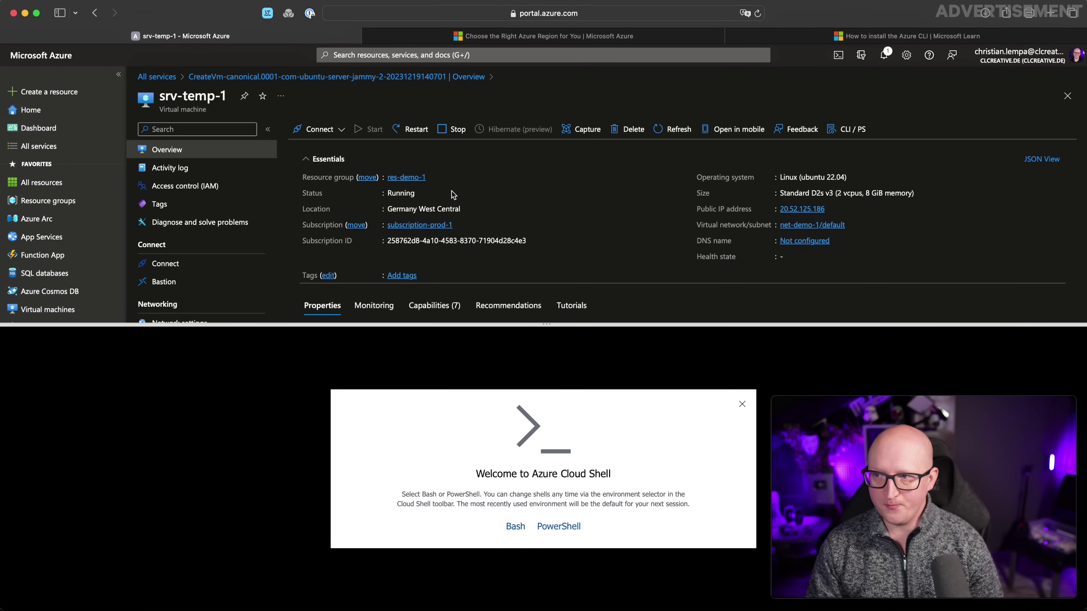
{"action": "left_click", "coordinate": [742, 404]}
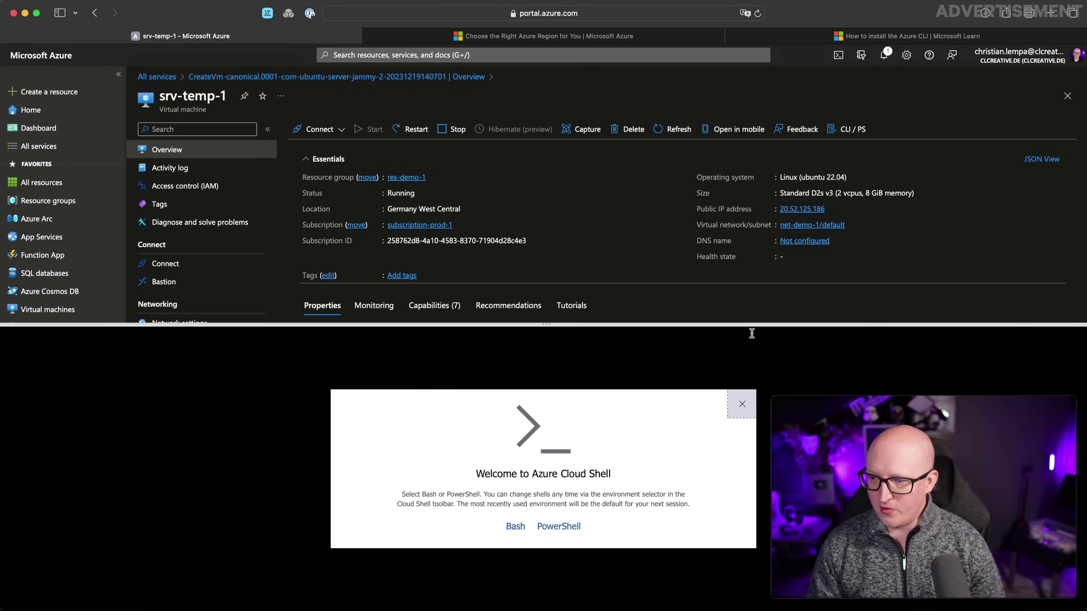
Step: Open the macOS installation instructions for the Azure CLI and examine the Homebrew command brew update && brew install azure-cli
{"action": "left_click", "coordinate": [860, 36]}
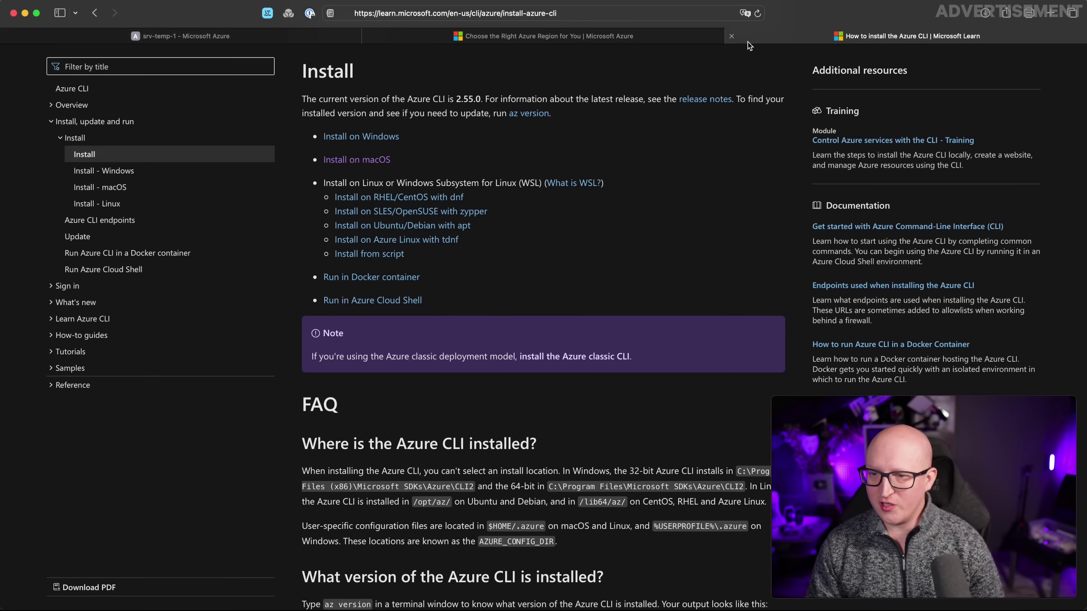
{"action": "left_click", "coordinate": [385, 154]}
{"action": "scroll", "coordinate": [403, 189], "scroll_direction": "down", "scroll_amount": 5}
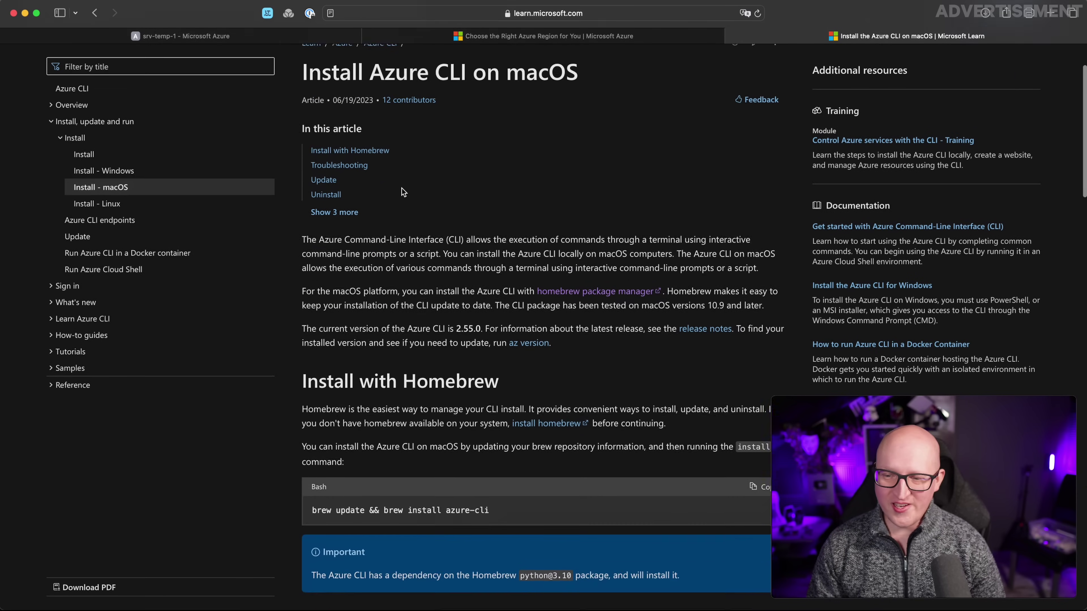
{"action": "scroll", "coordinate": [403, 189], "scroll_direction": "down", "scroll_amount": 2}
{"action": "left_click_drag", "start_coordinate": [520, 282], "coordinate": [311, 281]}
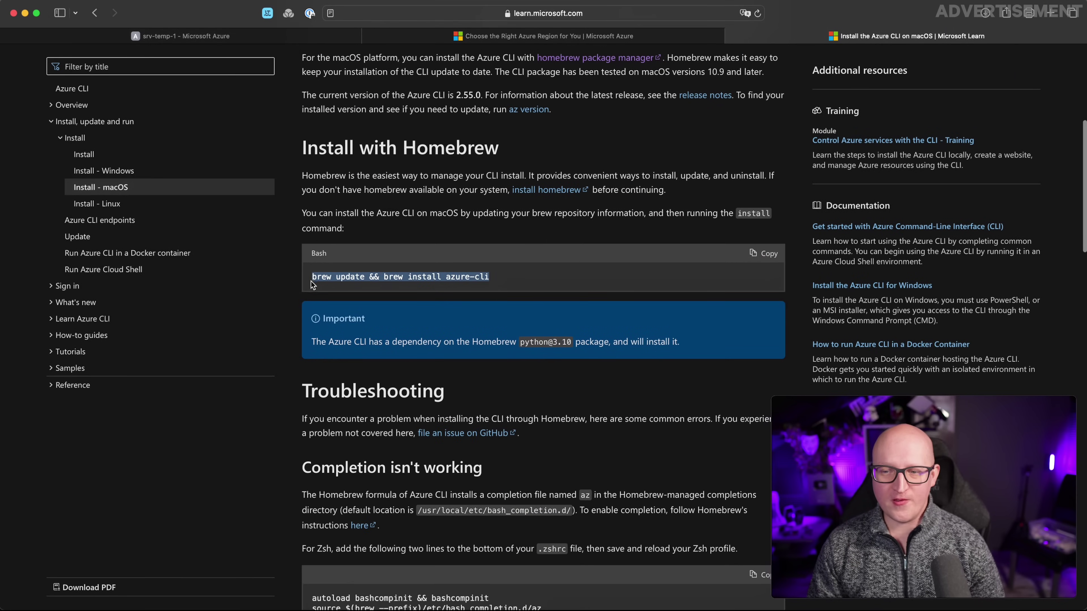
{"action": "left_click", "coordinate": [361, 299]}
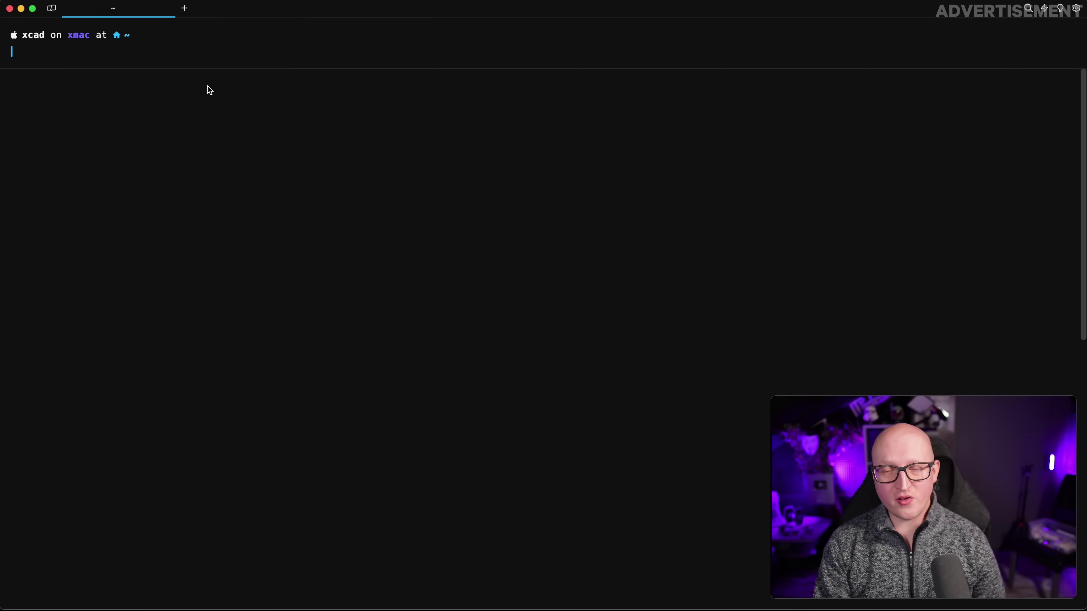
Step: In the Warp terminal, run az without arguments and look through the list of base commands
{"action": "type", "text": "az"}
{"action": "key", "text": "Escape"}
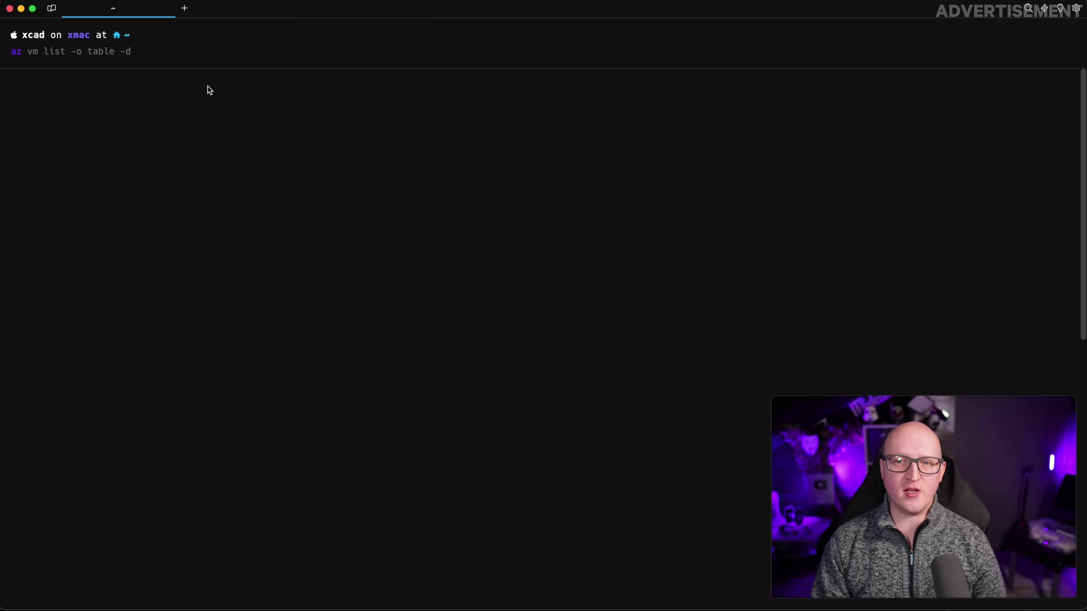
{"action": "key", "text": "Return"}
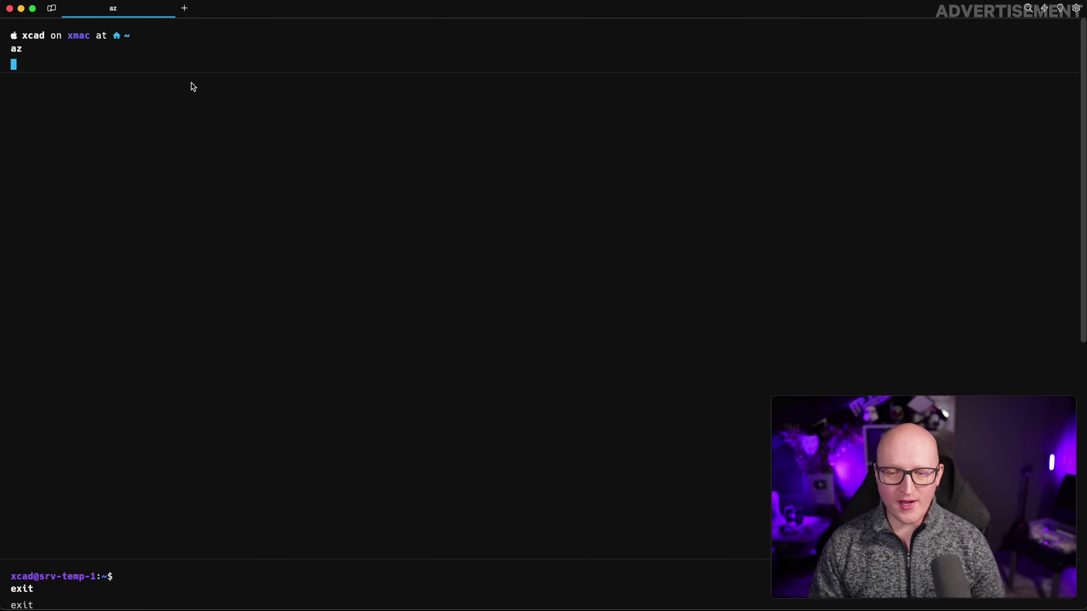
{"action": "scroll", "coordinate": [201, 137], "scroll_direction": "up", "scroll_amount": 15}
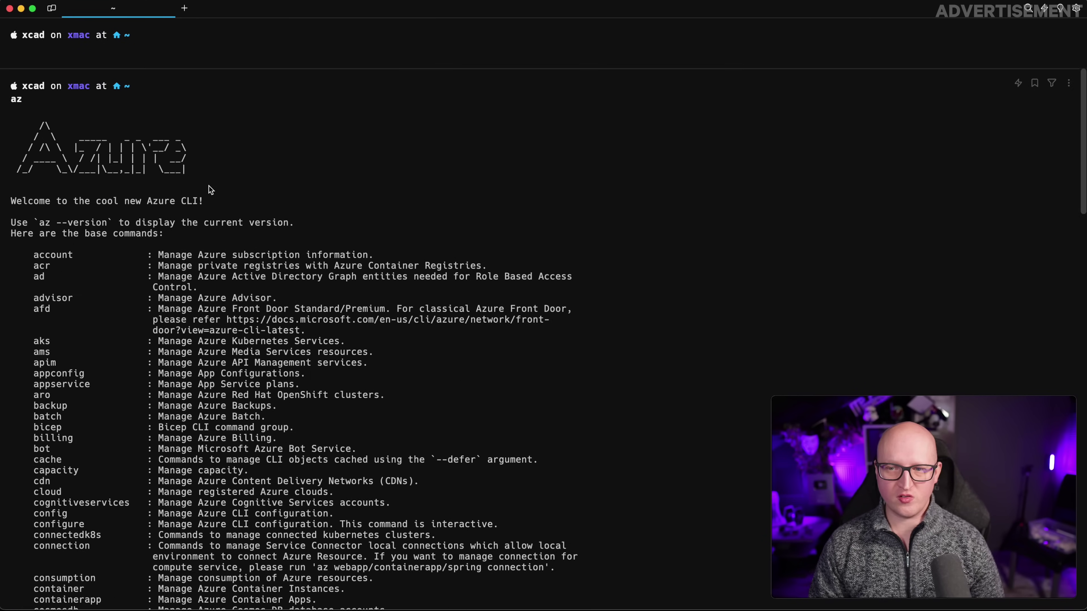
{"action": "scroll", "coordinate": [205, 187], "scroll_direction": "down", "scroll_amount": 4}
{"action": "scroll", "coordinate": [203, 185], "scroll_direction": "down", "scroll_amount": 20}
{"action": "scroll", "coordinate": [208, 183], "scroll_direction": "up", "scroll_amount": 20}
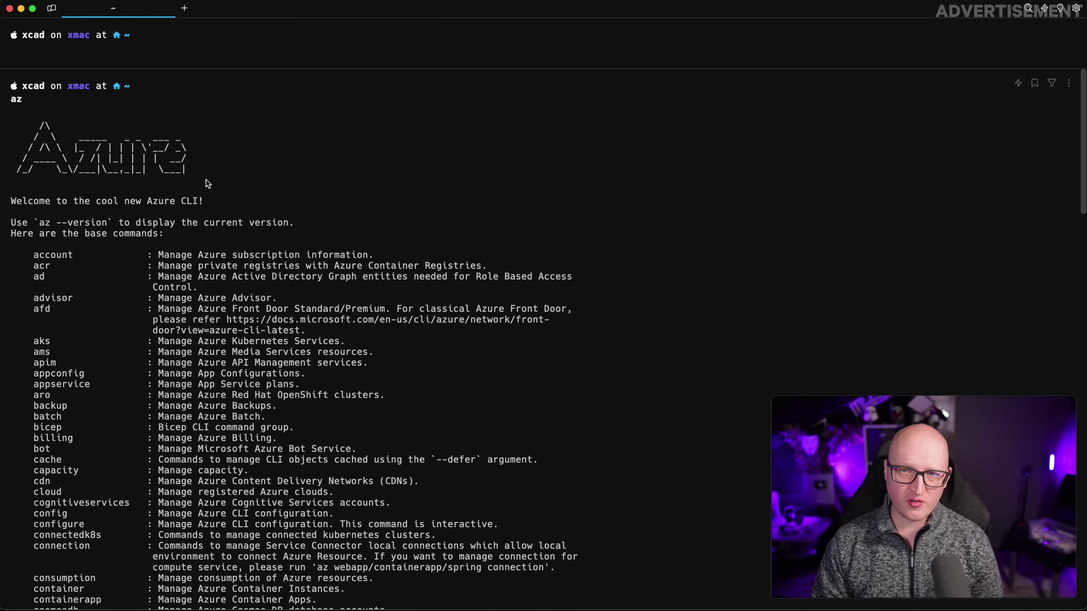
Step: Sign in to the Azure CLI with az login, completing the browser sign-in, and display the active account with az account show
{"action": "key", "text": "BackSpace"}
{"action": "type", "text": "az login"}
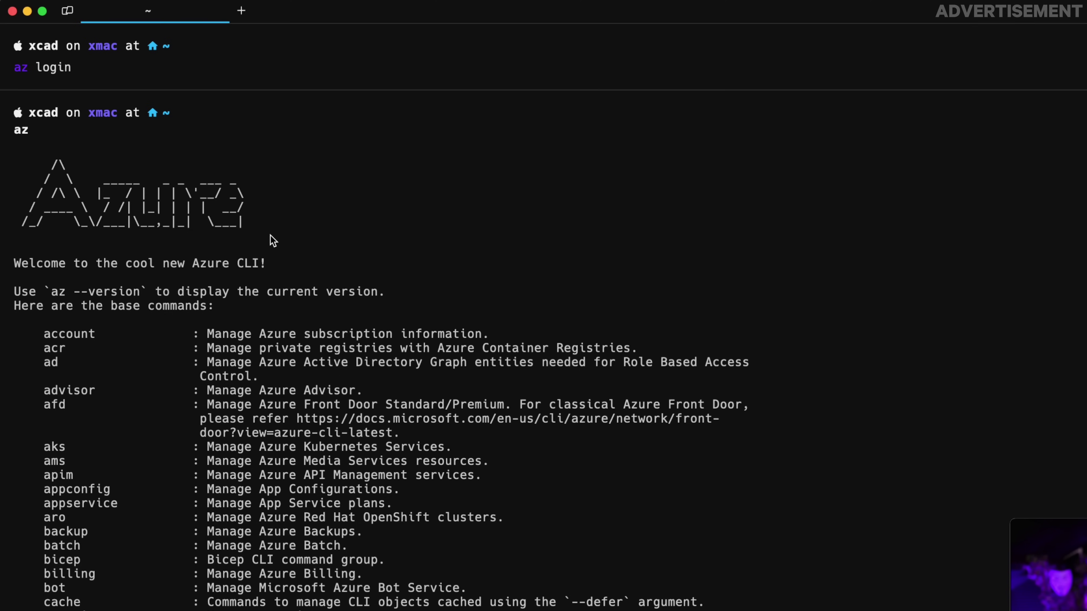
{"action": "key", "text": "Return"}
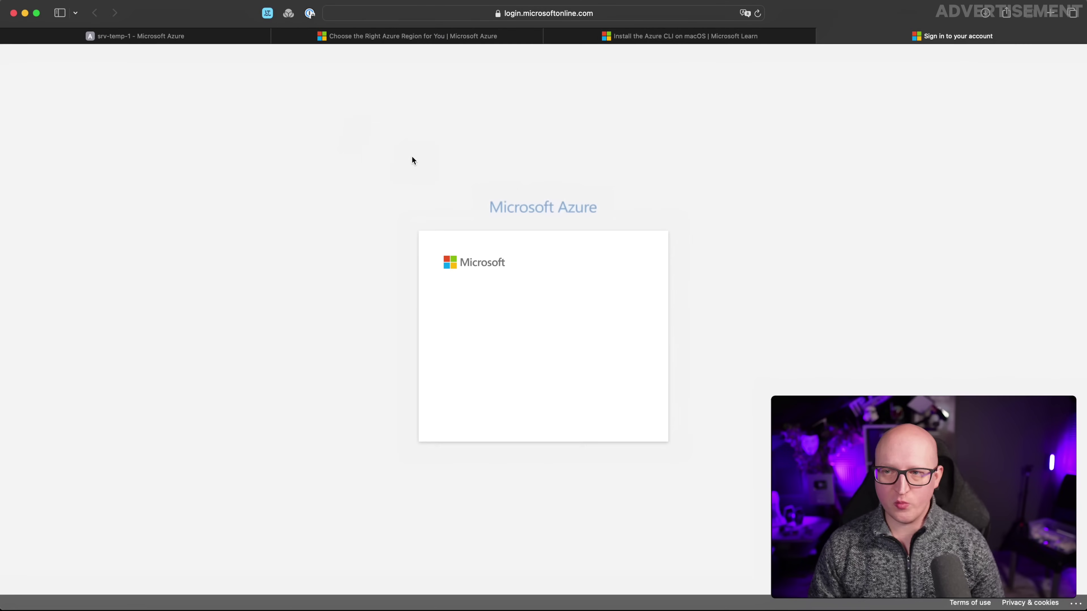
{"action": "left_click", "coordinate": [492, 319]}
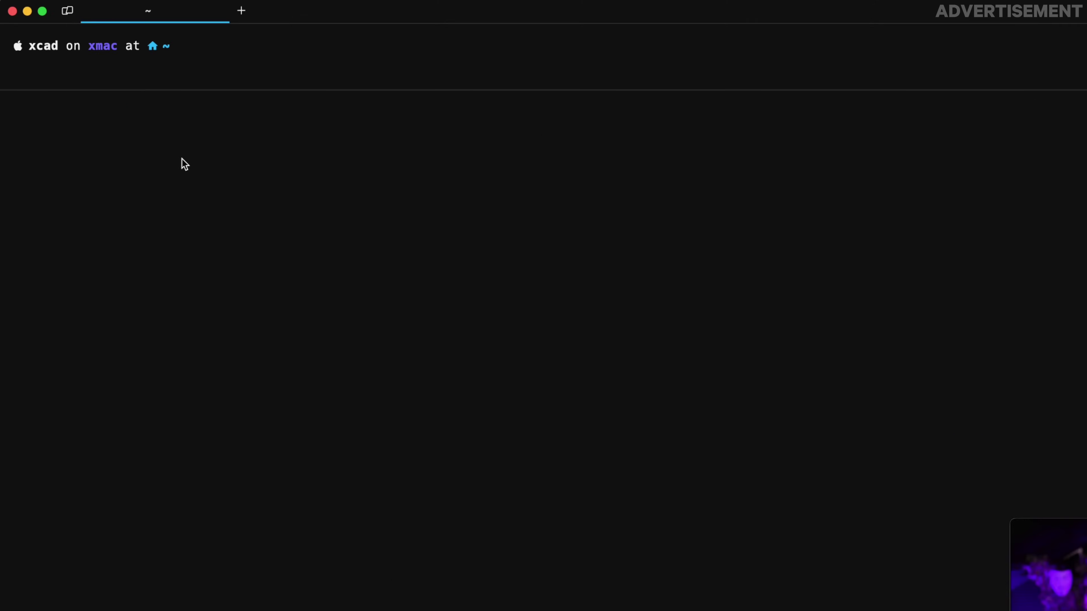
{"action": "type", "text": "az account show"}
{"action": "key", "text": "Return"}
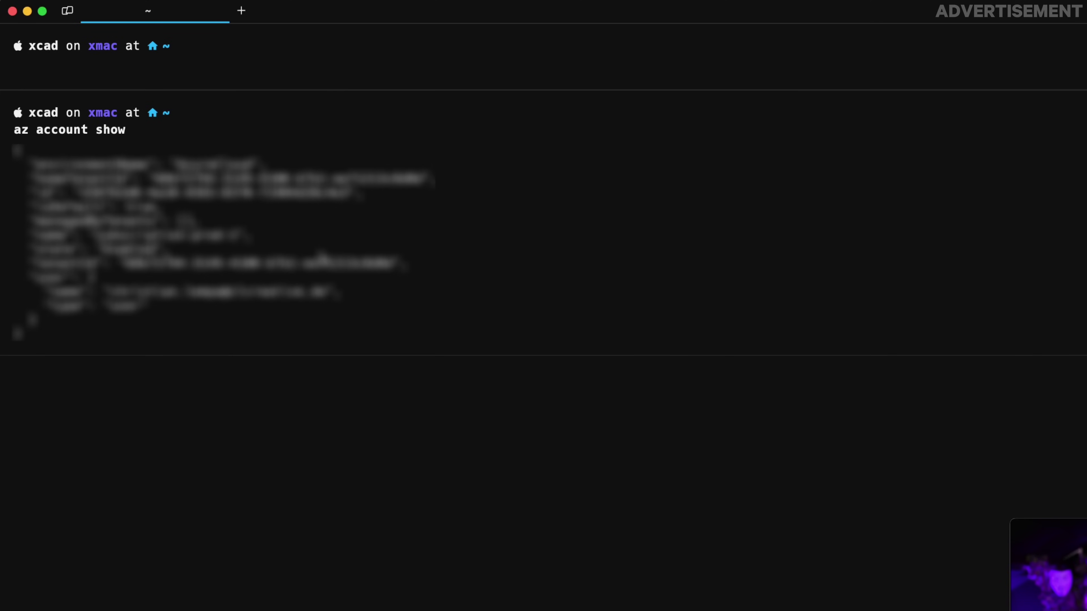
Step: List the virtual machines with az vm list and look through the JSON output for srv-temp-1
{"action": "type", "text": "az vm"}
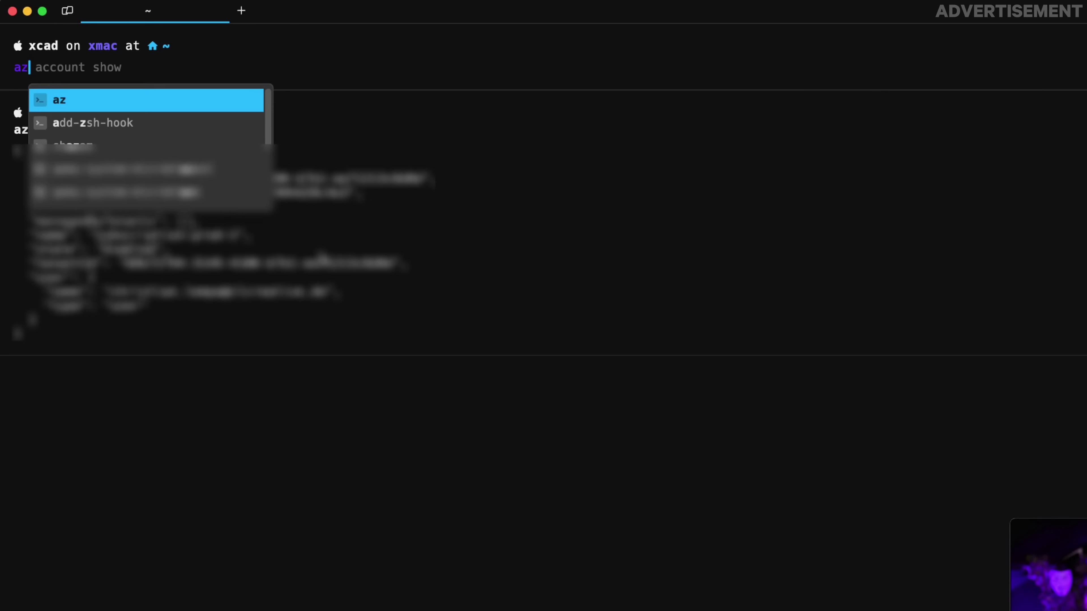
{"action": "type", "text": "list"}
{"action": "key", "text": "Return"}
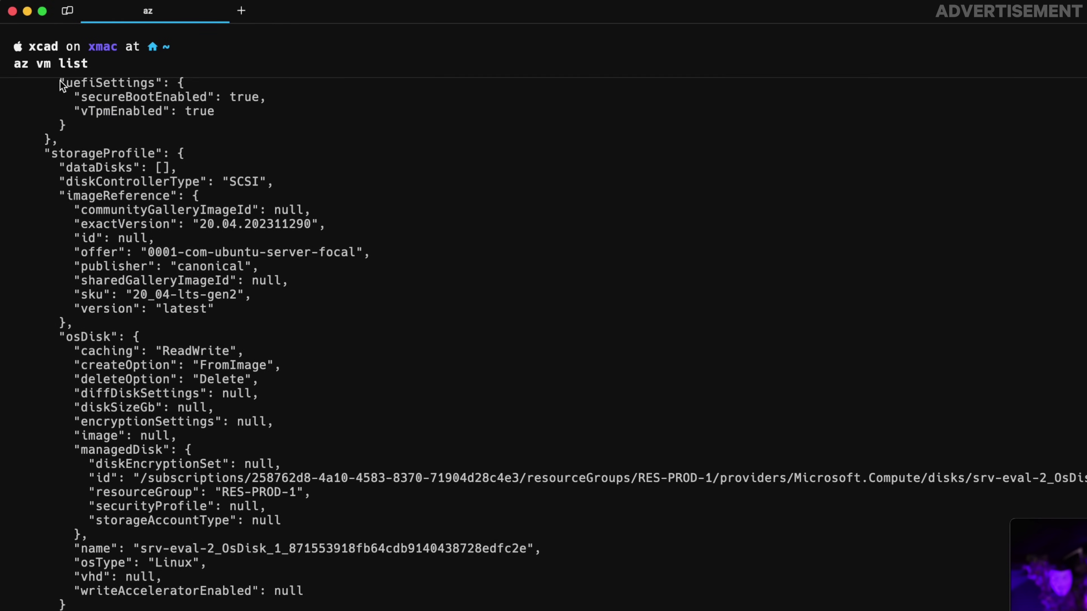
{"action": "scroll", "coordinate": [188, 283], "scroll_direction": "up", "scroll_amount": 5}
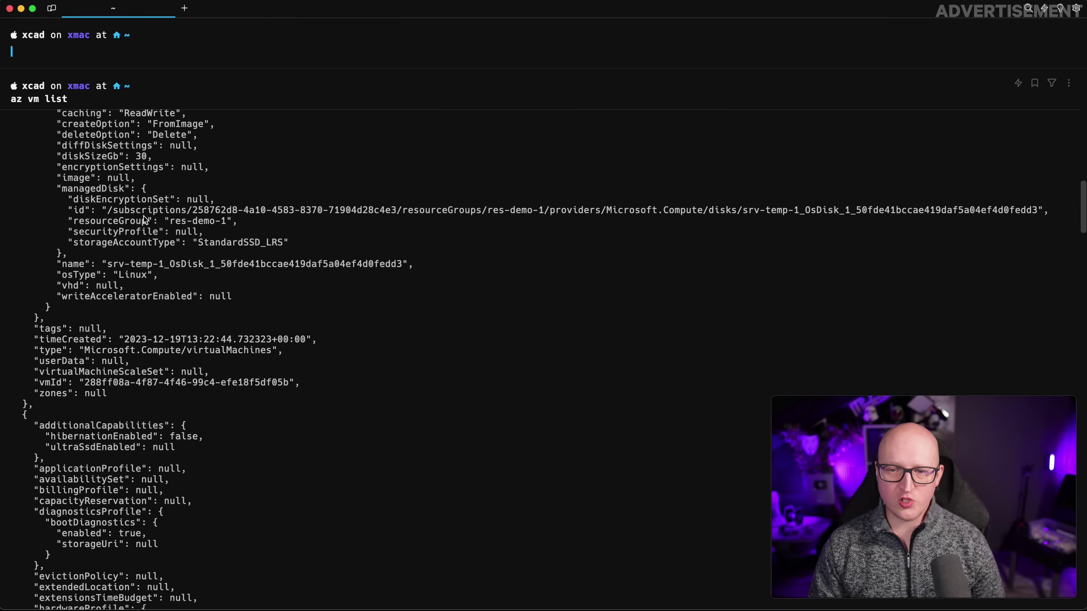
{"action": "scroll", "coordinate": [143, 216], "scroll_direction": "up", "scroll_amount": 10}
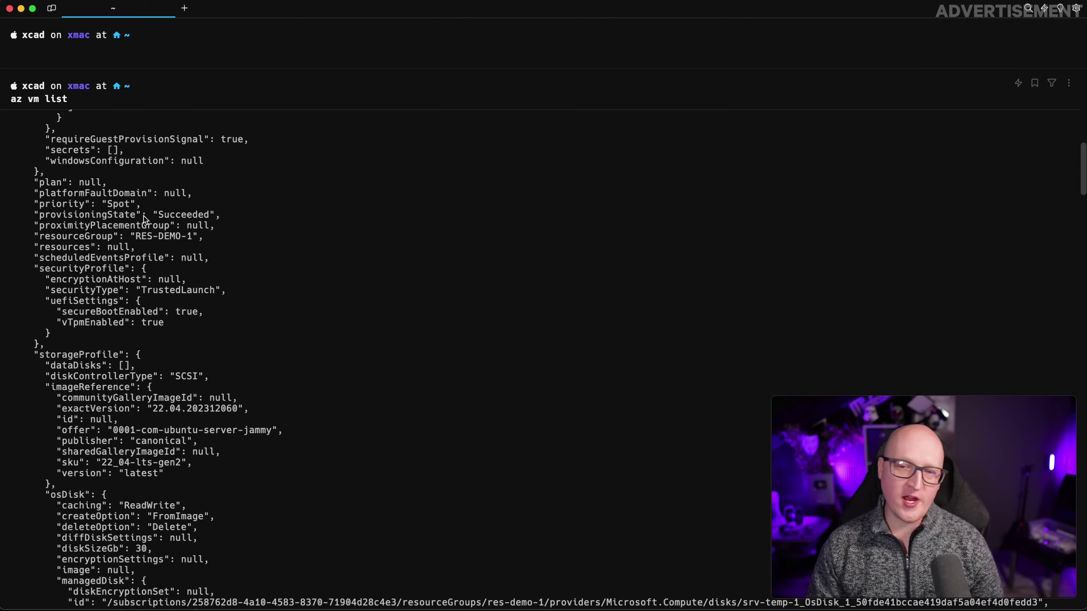
{"action": "scroll", "coordinate": [144, 216], "scroll_direction": "up", "scroll_amount": 3}
{"action": "scroll", "coordinate": [143, 216], "scroll_direction": "down", "scroll_amount": 10}
{"action": "scroll", "coordinate": [146, 208], "scroll_direction": "up", "scroll_amount": 10}
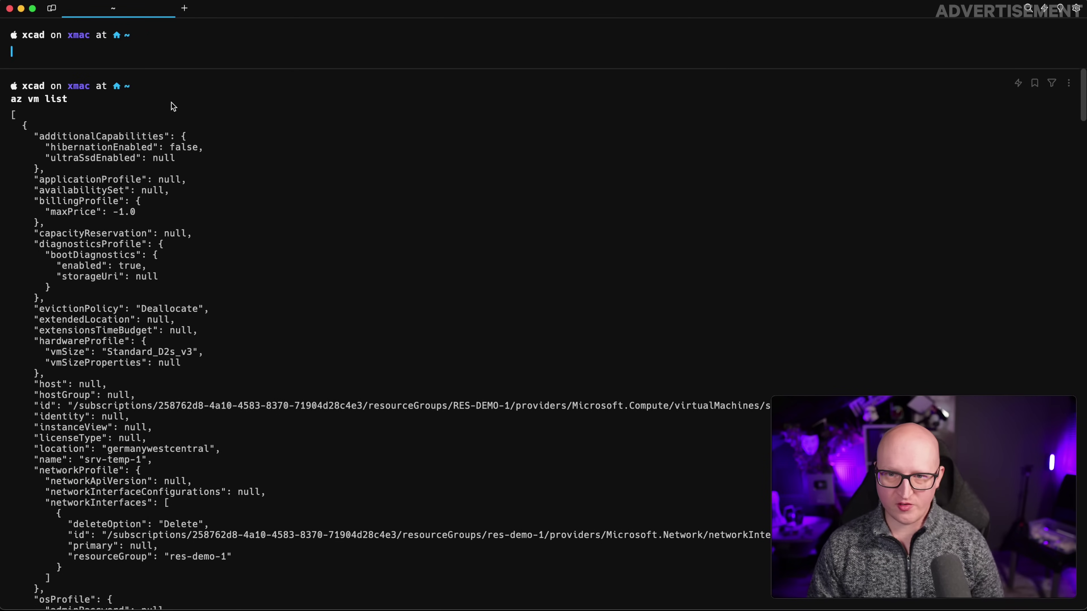
Step: List the virtual machines in table format with az vm list -o table and examine the machine rows
{"action": "type", "text": "az vm list -o table"}
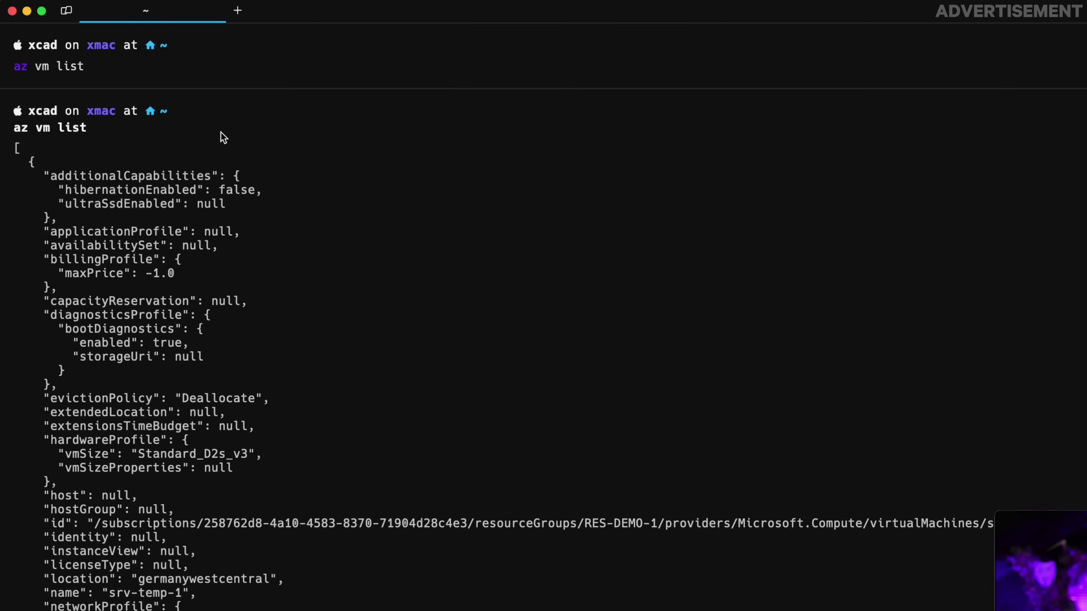
{"action": "key", "text": "Return"}
{"action": "left_click_drag", "start_coordinate": [16, 136], "coordinate": [289, 147]}
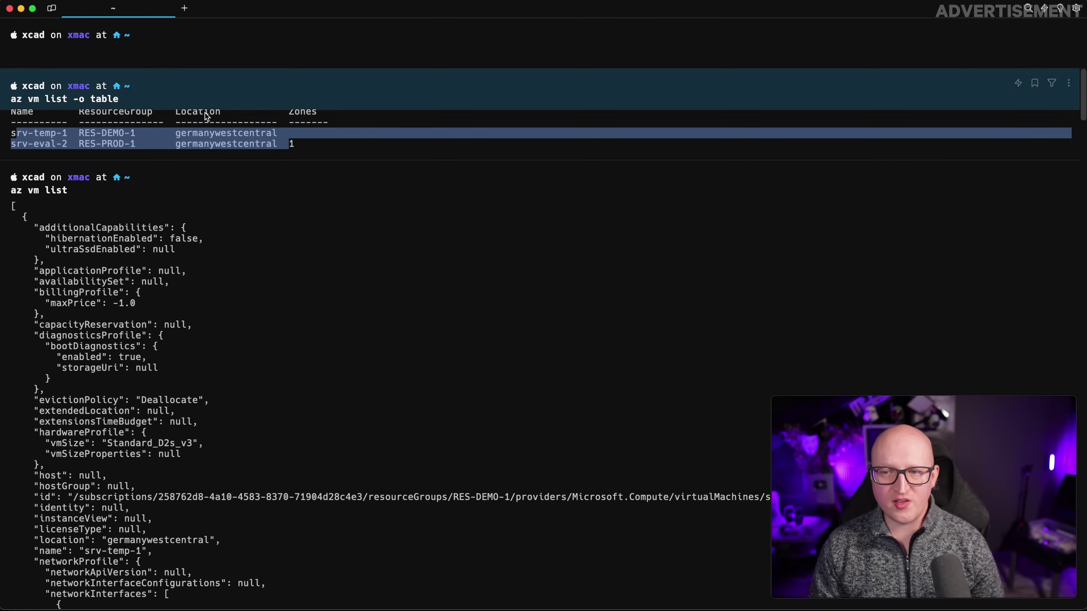
Step: List the virtual machines with details using az vm list -o table -d, and examine their public IPs and power states
{"action": "left_click", "coordinate": [129, 63]}
{"action": "key", "text": "Up"}
{"action": "key", "text": "Return"}
{"action": "type", "text": "-d"}
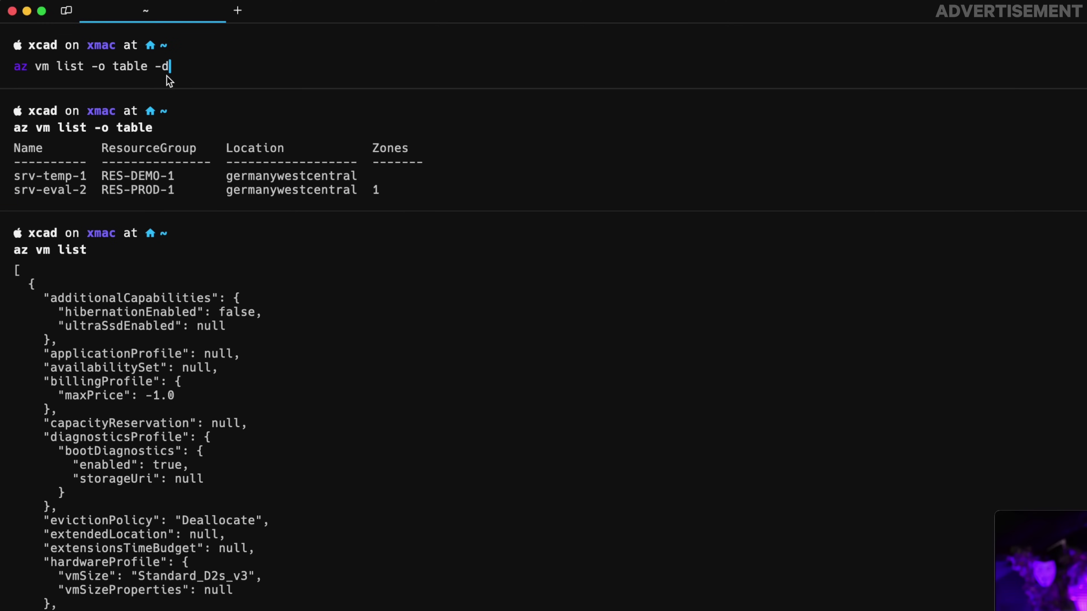
{"action": "key", "text": "Return"}
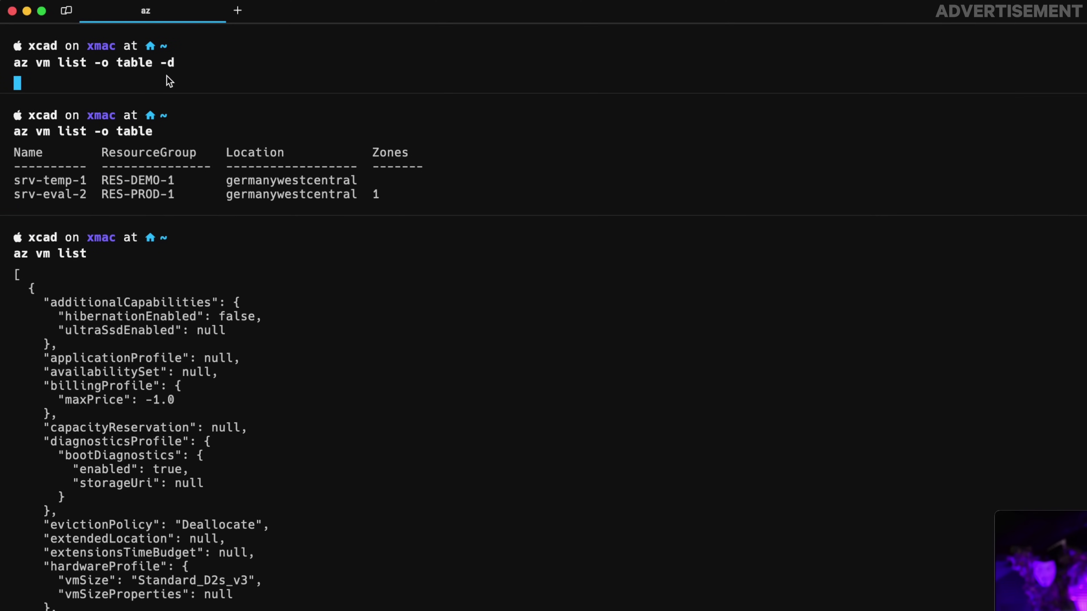
{"action": "double_click", "coordinate": [277, 137]}
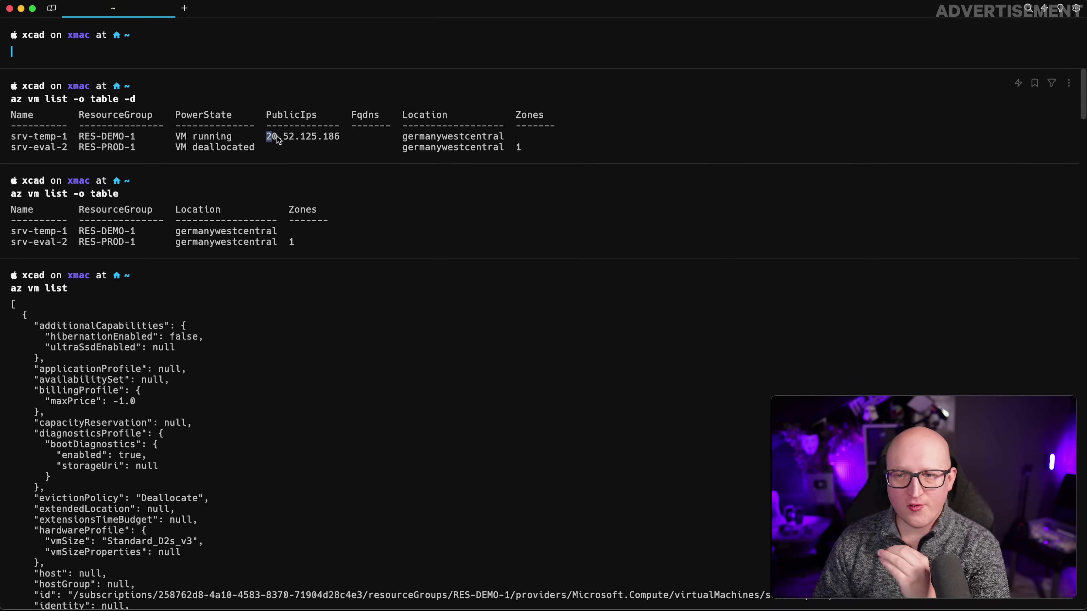
{"action": "left_click_drag", "start_coordinate": [278, 139], "coordinate": [341, 142]}
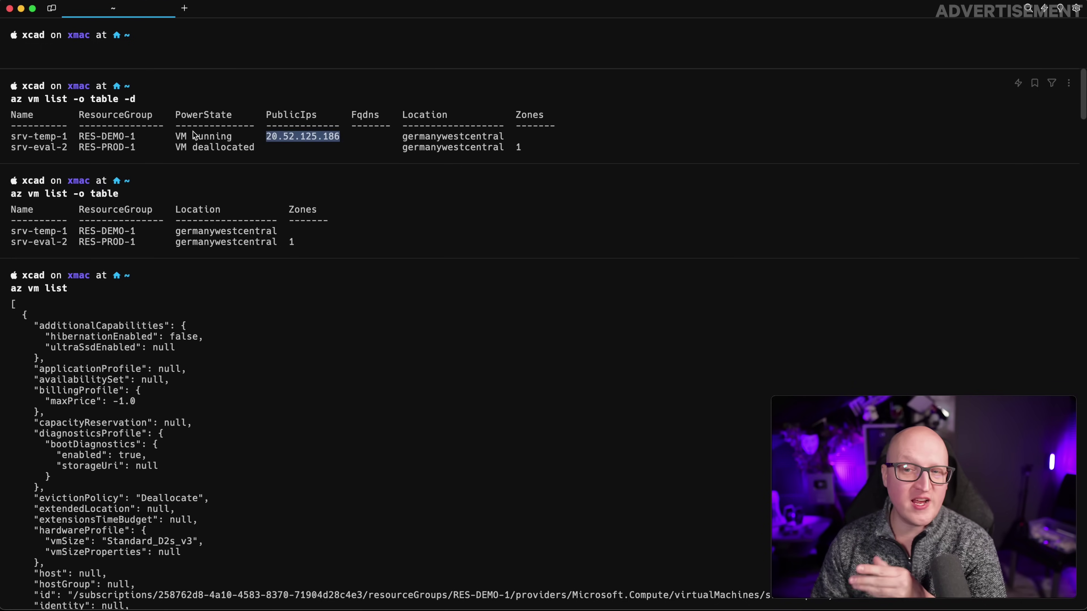
{"action": "left_click_drag", "start_coordinate": [184, 139], "coordinate": [250, 149]}
{"action": "left_click_drag", "start_coordinate": [15, 138], "coordinate": [510, 141]}
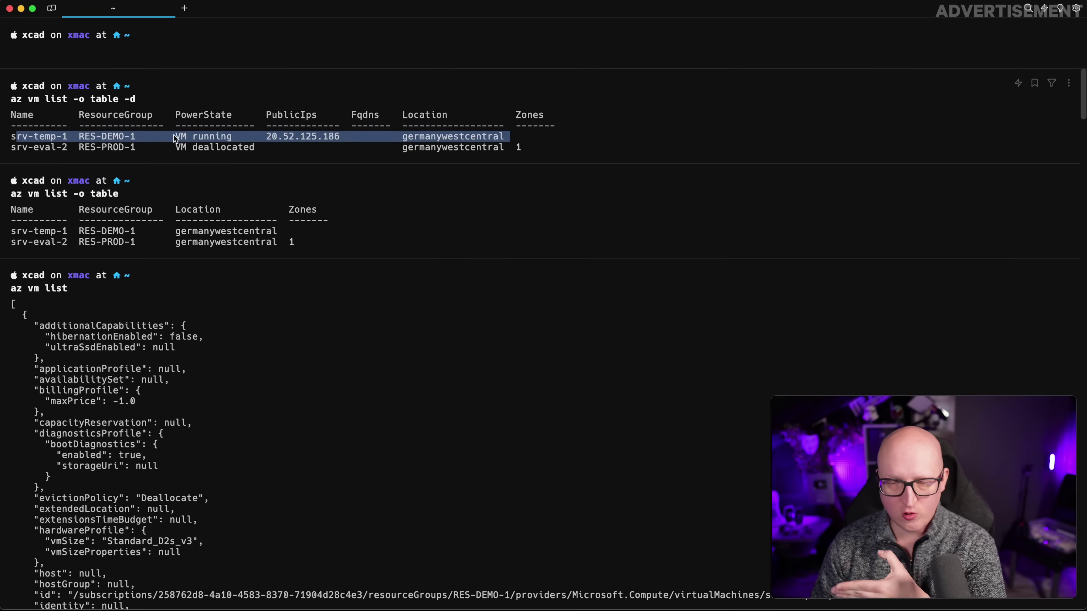
Step: Stop the virtual machine with az vm stop --name srv-temp-1 --resource-group res-demo-1 and read the billing notice in the output
{"action": "left_click", "coordinate": [206, 79]}
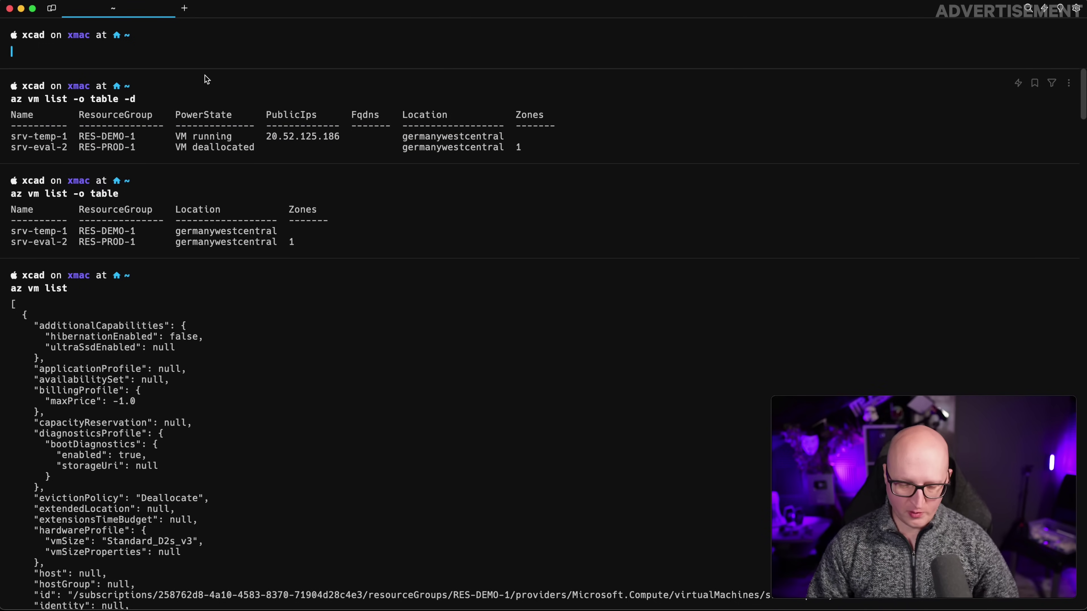
{"action": "type", "text": "a"}
{"action": "type", "text": "z vm "}
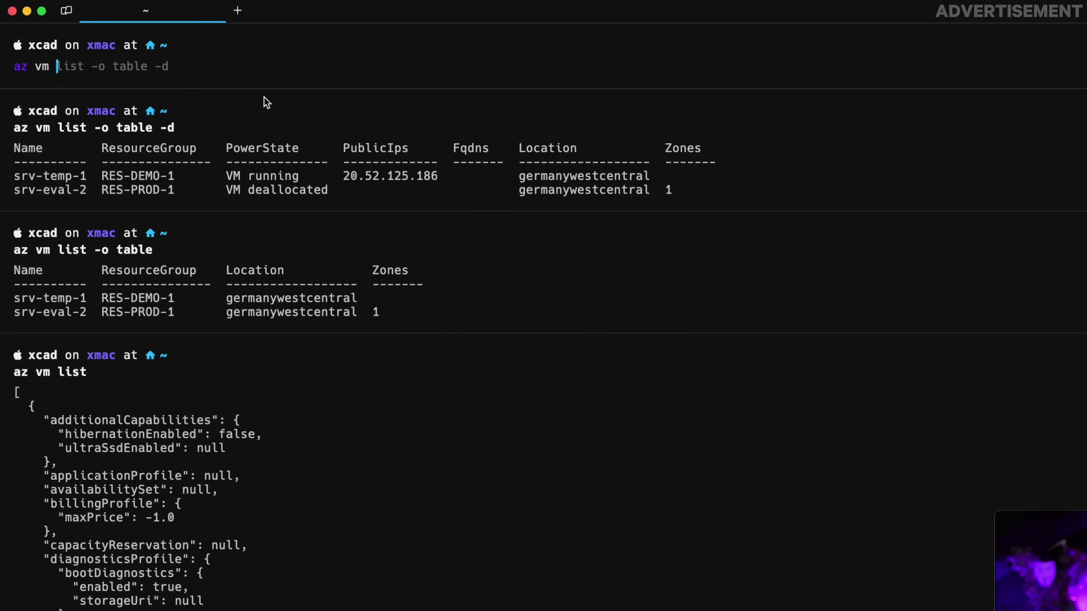
{"action": "type", "text": "stop --name "}
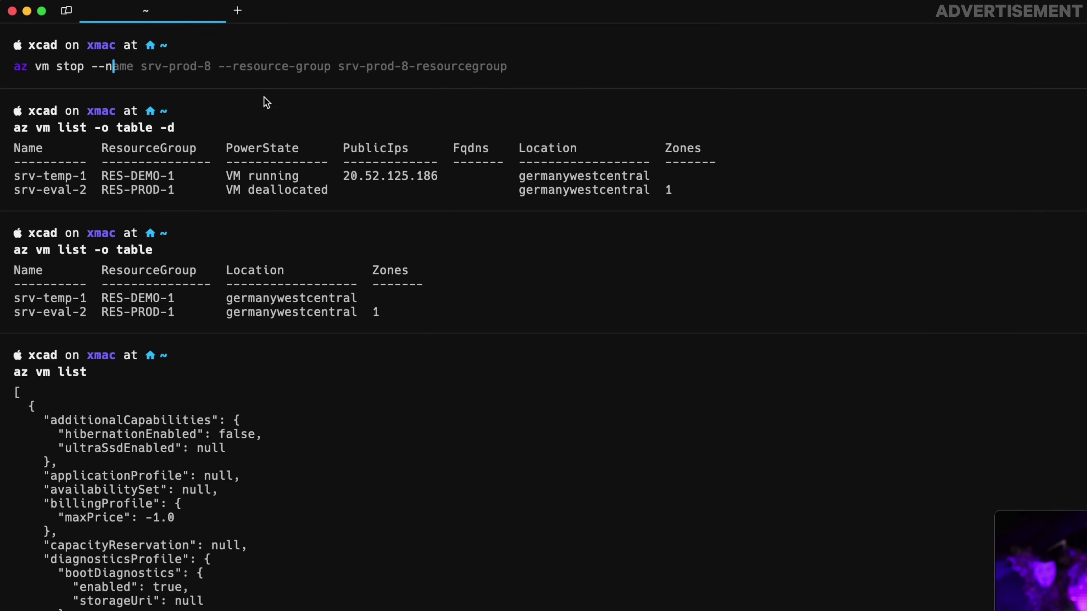
{"action": "type", "text": "srv-temp-1 --resource-group res-demo-1"}
{"action": "key", "text": "Return"}
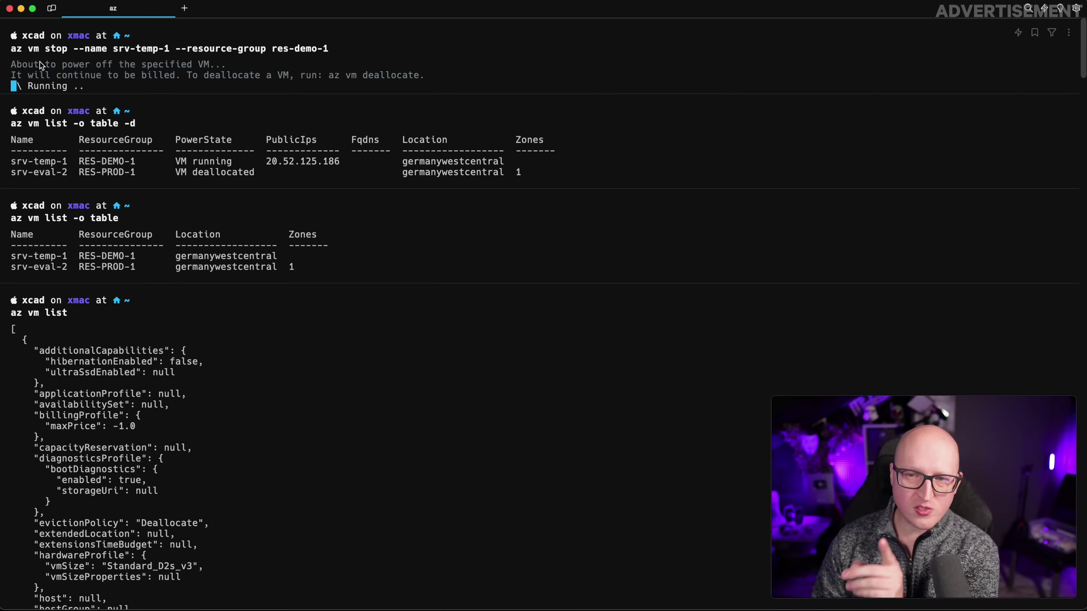
{"action": "left_click_drag", "start_coordinate": [17, 78], "coordinate": [286, 81]}
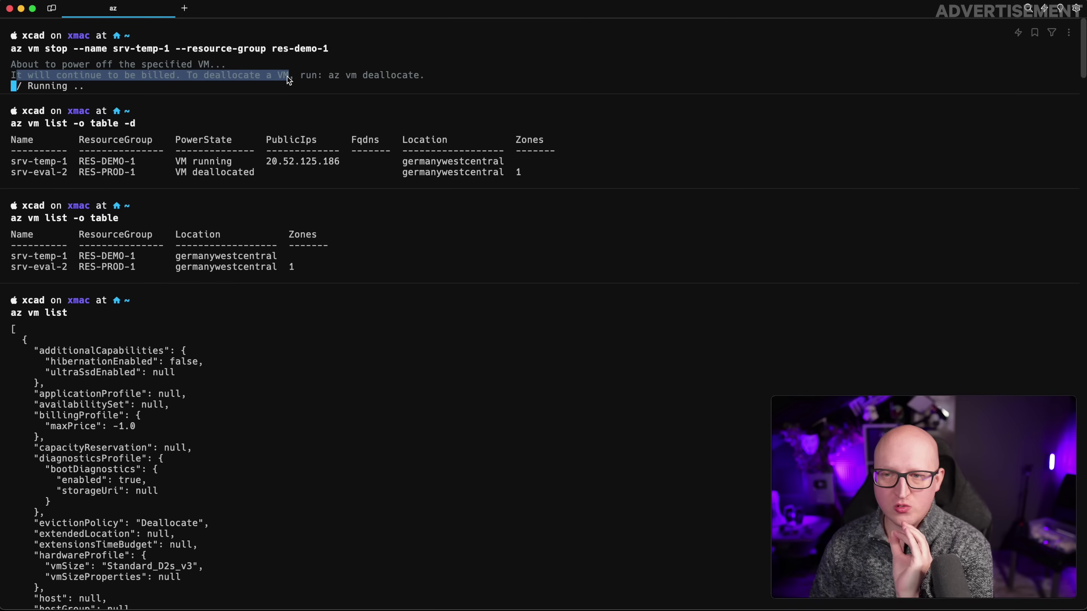
{"action": "left_click_drag", "start_coordinate": [329, 76], "coordinate": [421, 82]}
{"action": "left_click_drag", "start_coordinate": [78, 49], "coordinate": [316, 49]}
{"action": "left_click", "coordinate": [364, 66]}
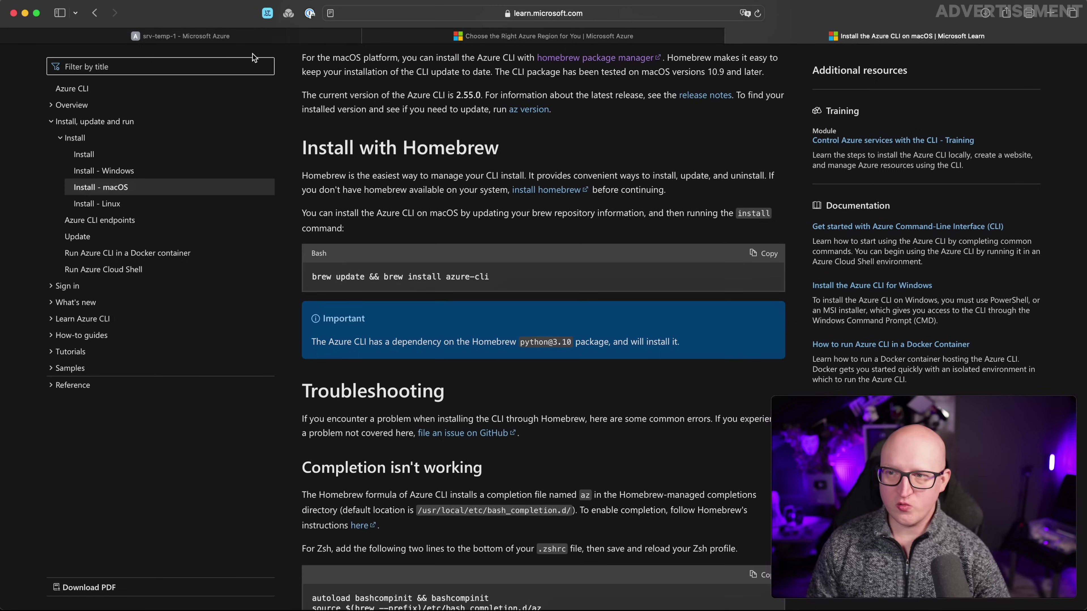
Step: Switch to the Azure portal in the browser and check the status of srv-temp-1 on its overview page
{"action": "left_click", "coordinate": [232, 38]}
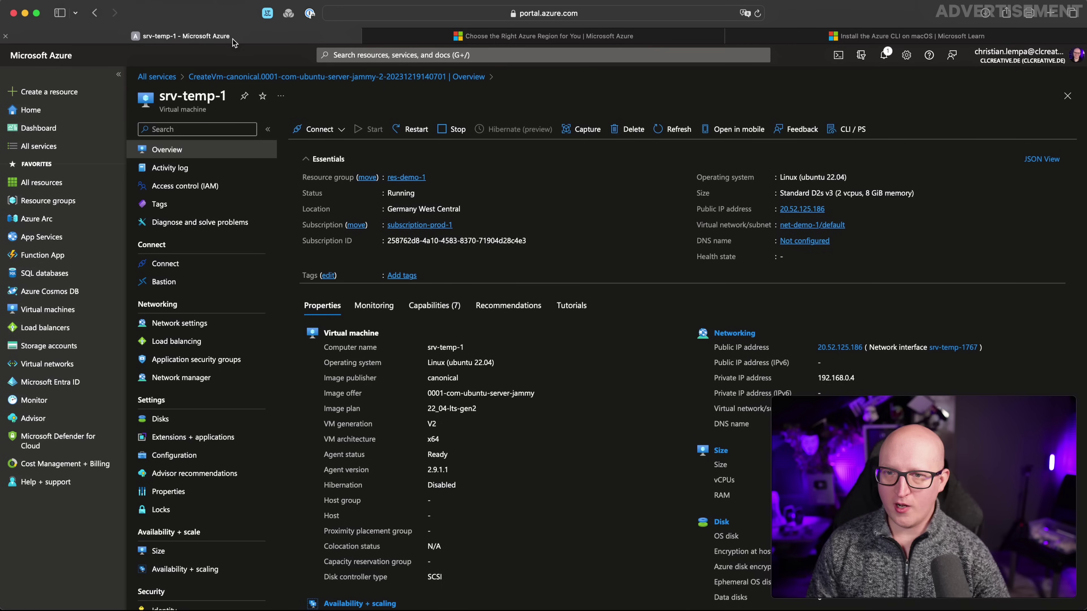
{"action": "left_click", "coordinate": [217, 147]}
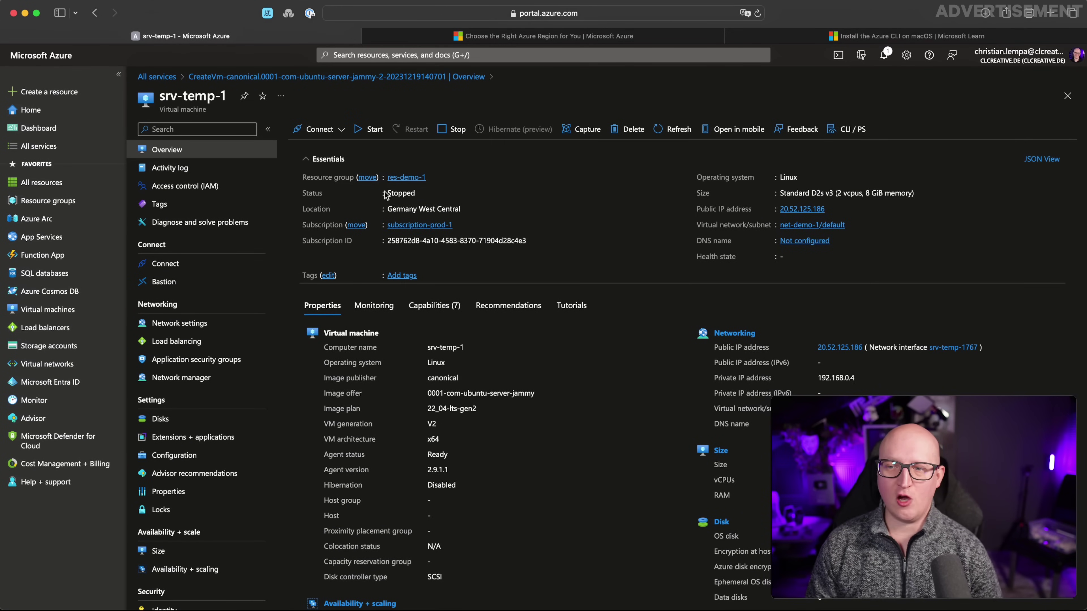
{"action": "left_click_drag", "start_coordinate": [313, 194], "coordinate": [424, 193]}
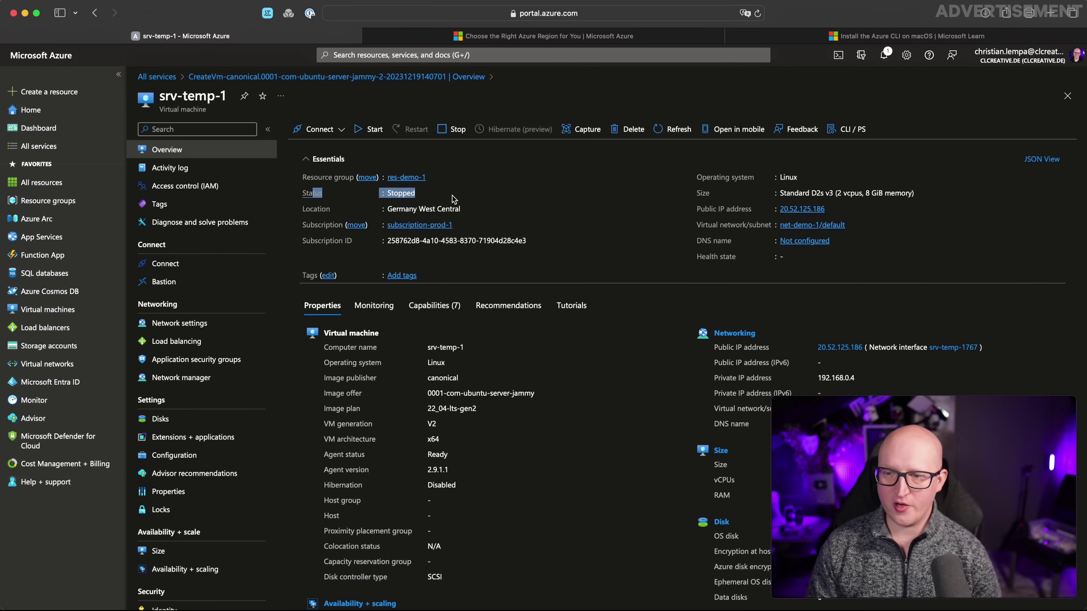
{"action": "left_click", "coordinate": [363, 130]}
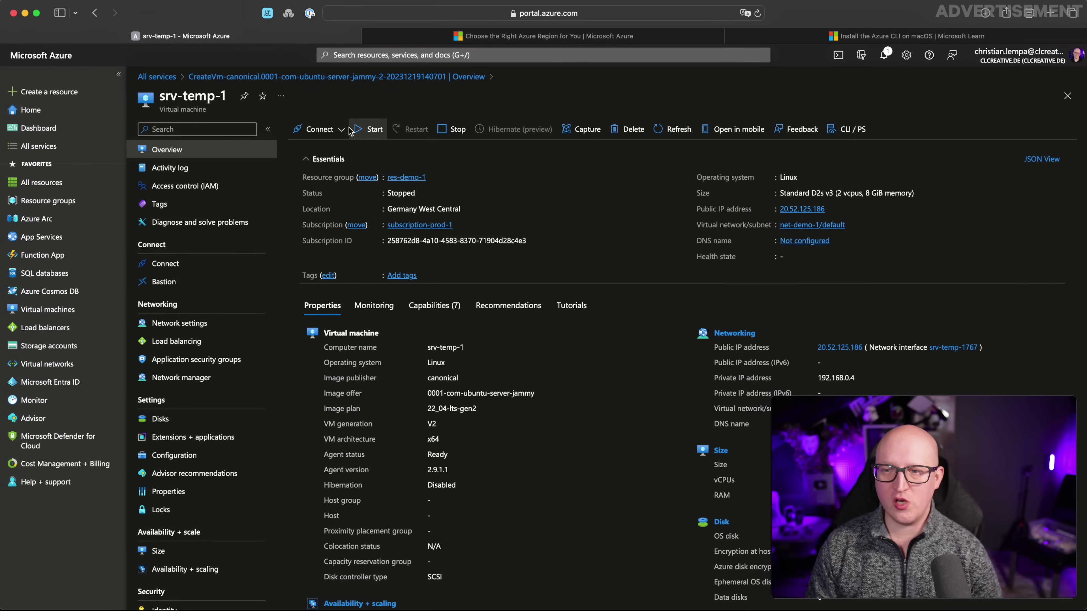
Step: Back in the terminal, run az vm start --name srv-temp-1 --resource-group res-demo-1, and return to the machine's overview in the Azure portal
{"action": "key", "text": "super+Tab"}
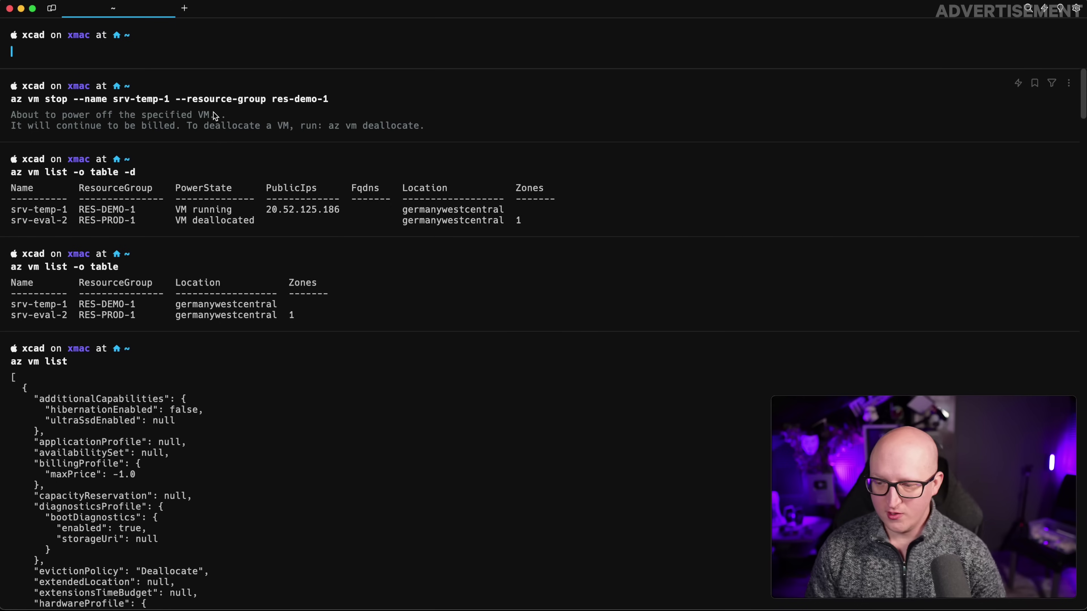
{"action": "key", "text": "Up"}
{"action": "double_click", "coordinate": [47, 51]}
{"action": "type", "text": "start --name srv-temp-1 --resource-group res-demo-1"}
{"action": "key", "text": "Return"}
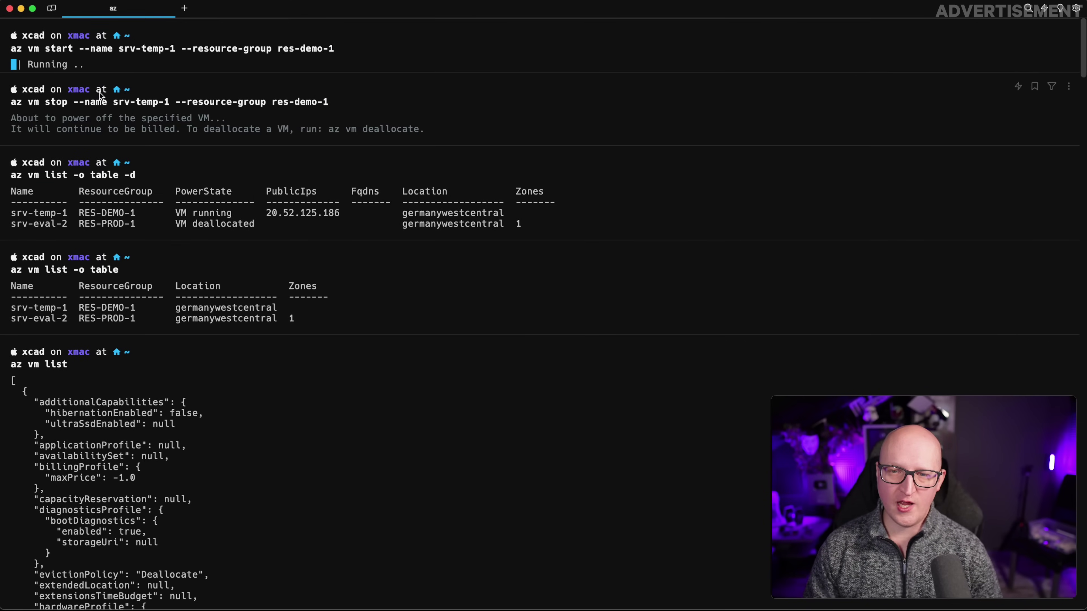
{"action": "key", "text": "super+Tab"}
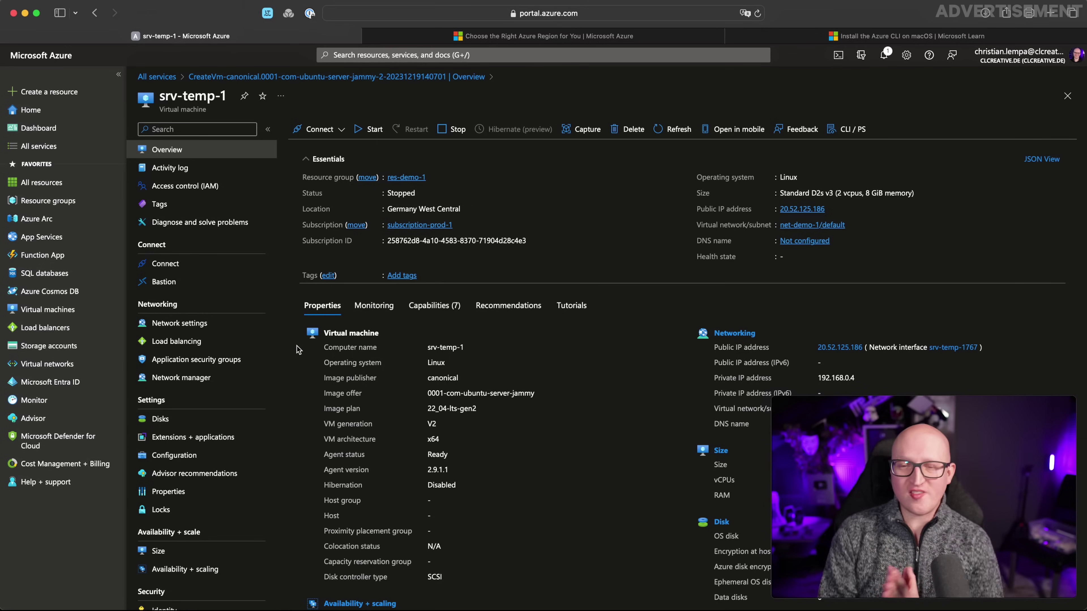